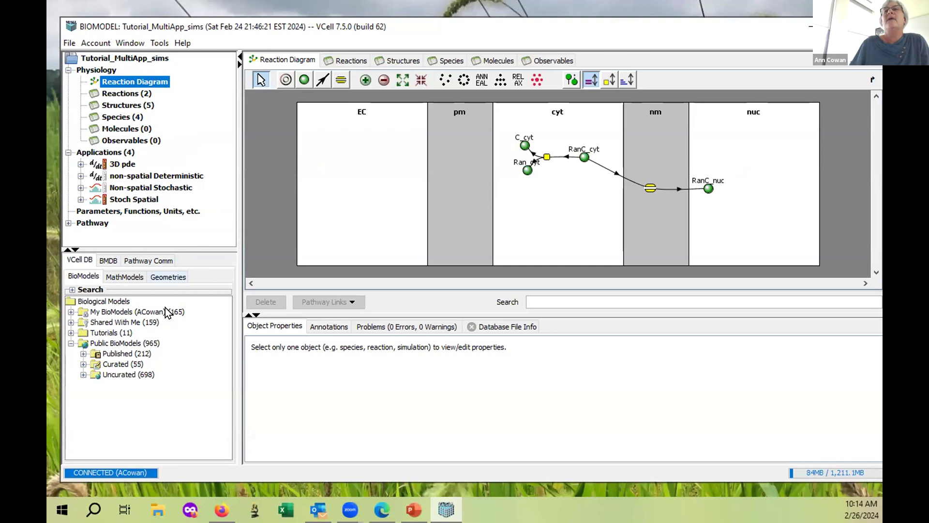
Show the database file information of Tutorial_MultiApp from the Tutorials models, and check the annotations and object properties.
click(71, 332)
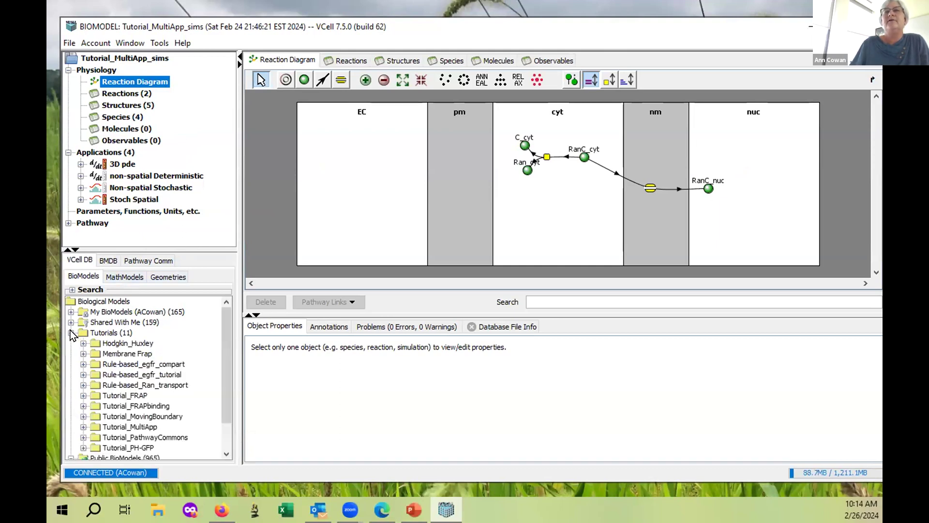
scroll(226, 369, down, 1)
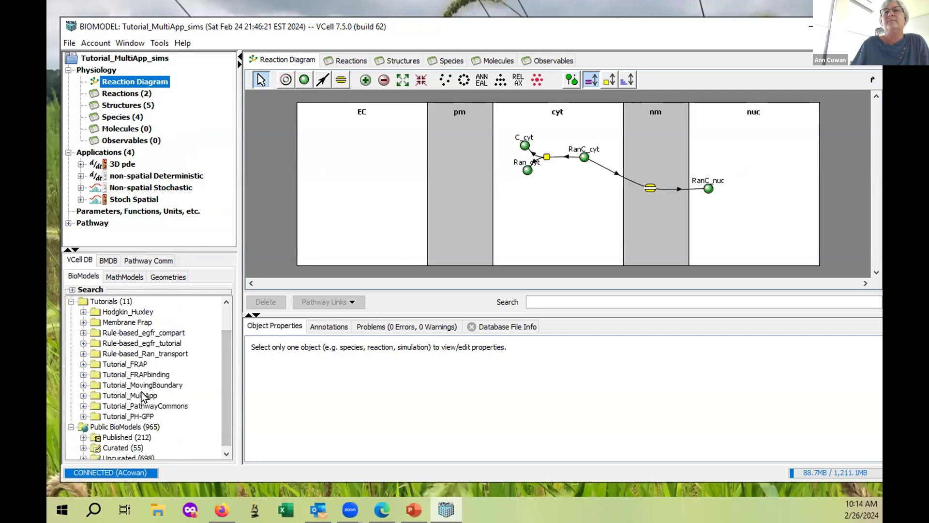
click(141, 395)
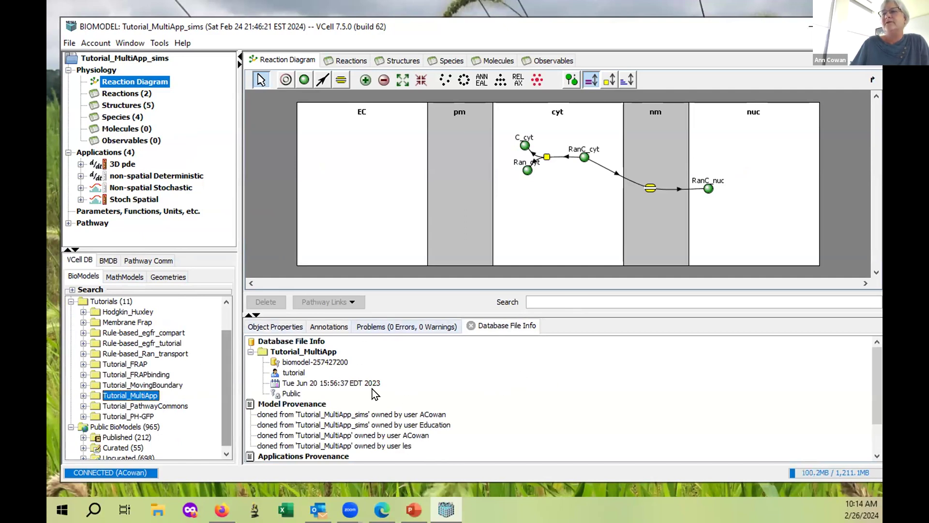
click(330, 330)
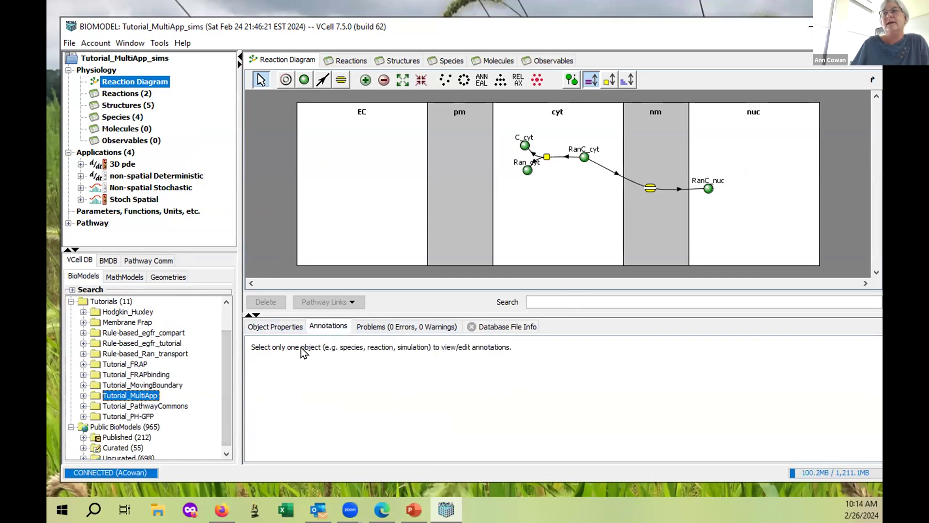
click(252, 329)
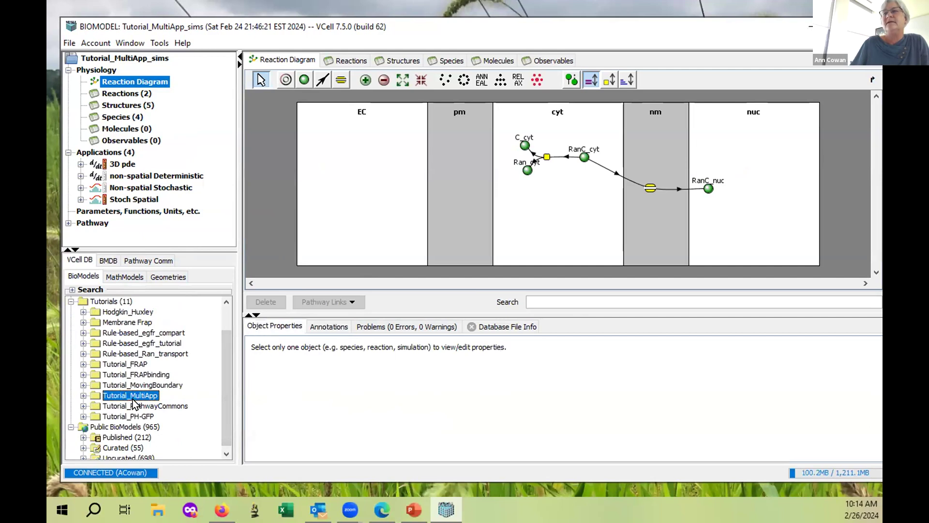
Expand Tutorial_MultiApp, select its public Jun 20 version, and look through the annotations, problems and object properties.
click(83, 395)
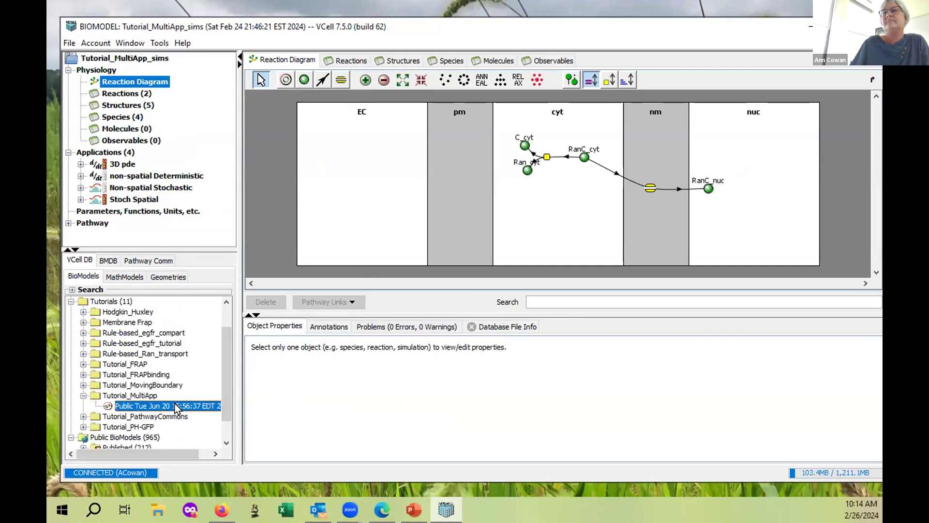
click(146, 406)
click(144, 399)
click(144, 403)
click(326, 326)
click(394, 327)
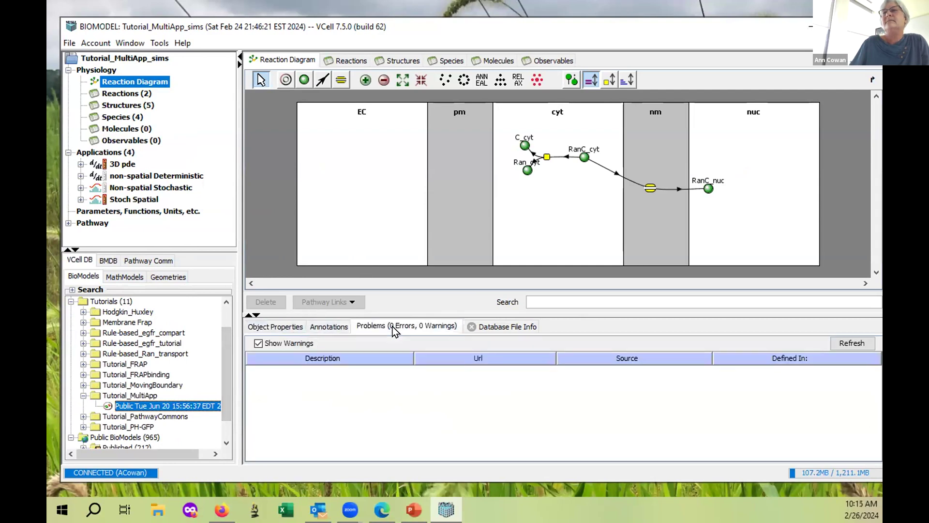
click(294, 331)
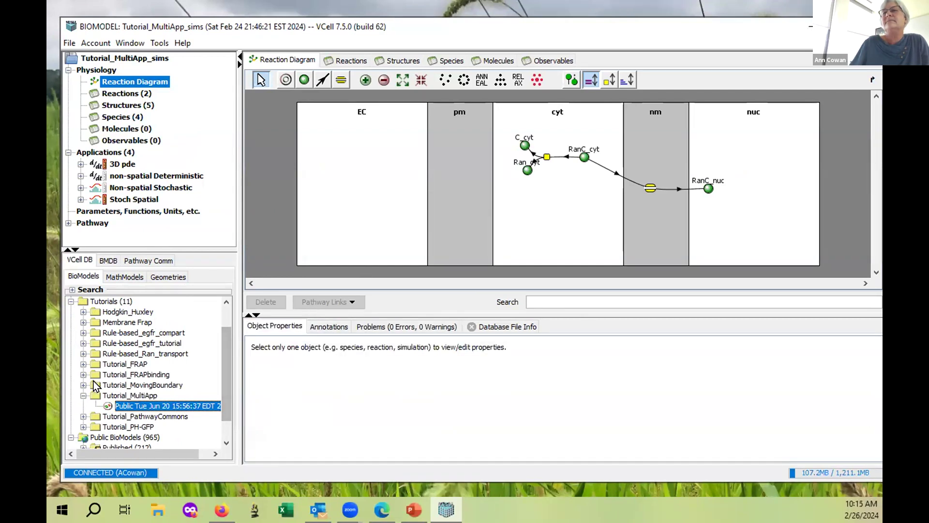
Examine the database file information of Tutorial_MovingBoundary and the model and application provenance of Tutorial_MultiApp.
click(122, 393)
click(120, 385)
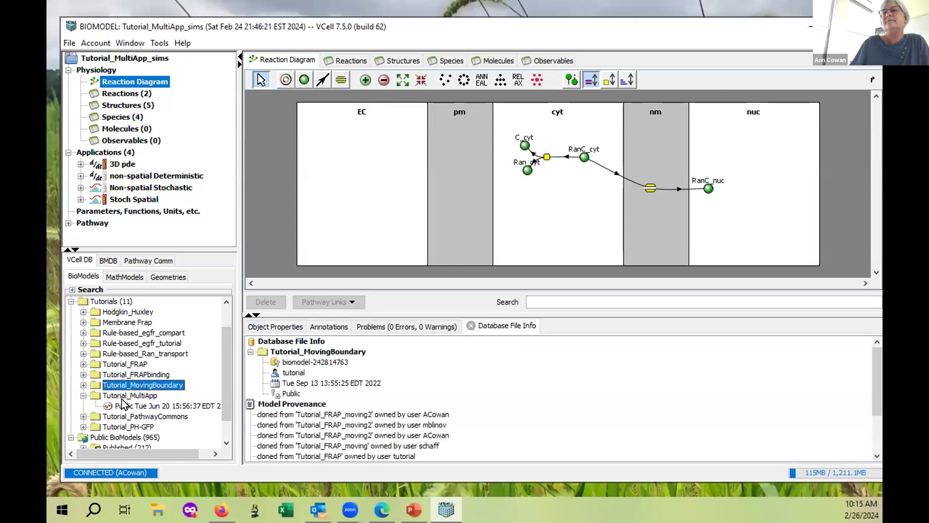
click(122, 395)
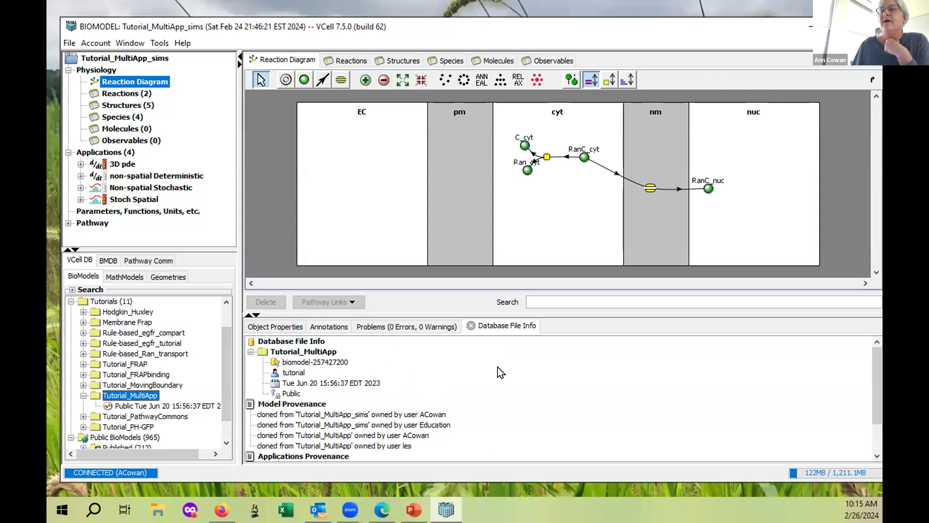
scroll(550, 390, down, 2)
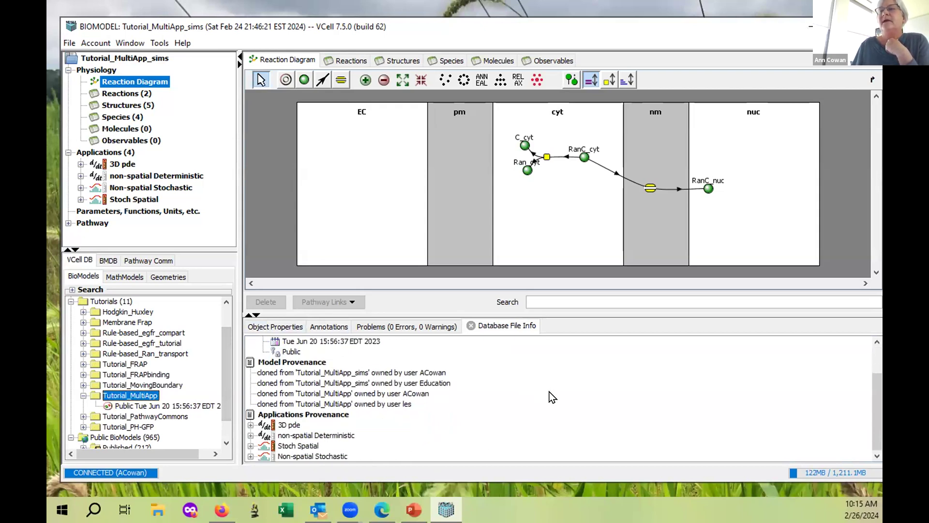
scroll(500, 415, up, 2)
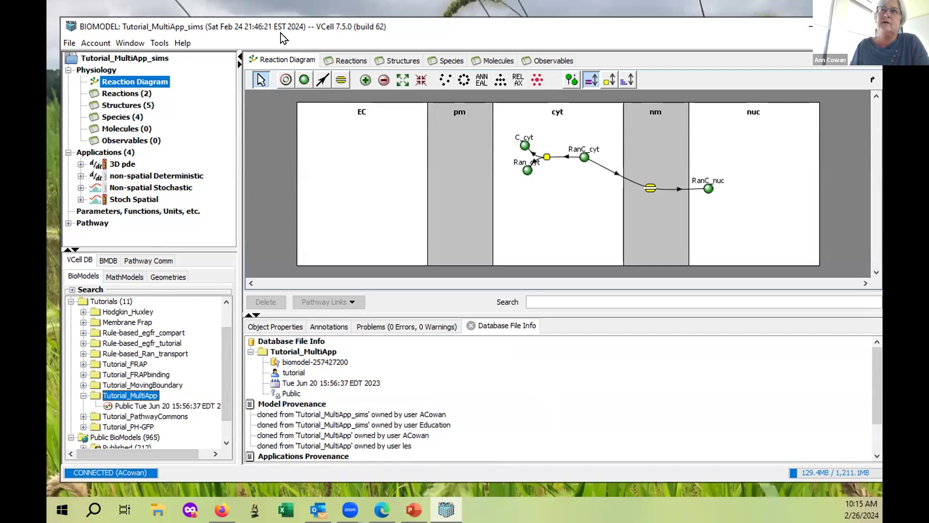
Spread out the reaction diagram by moving Ran_cyt lower and C_cyt higher in cyt, and RanC_nuc deeper into nuc.
drag(402, 24, 402, 21)
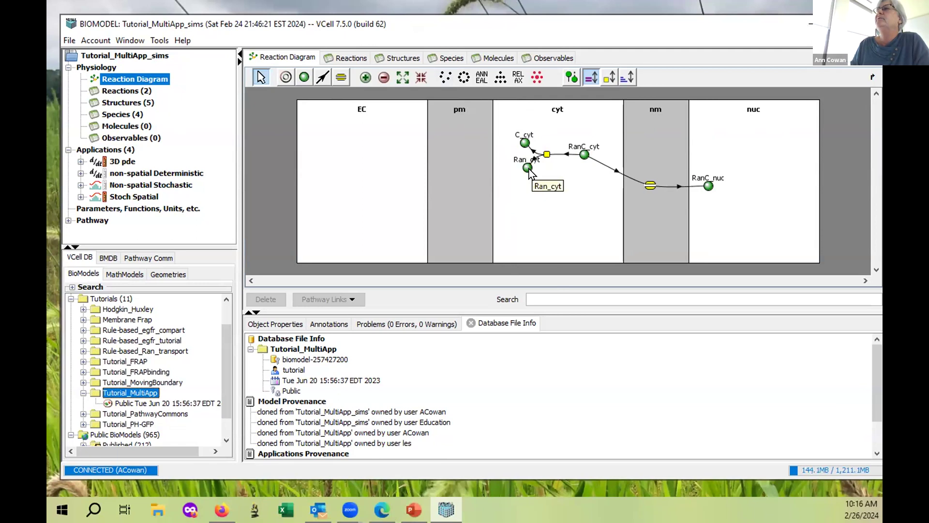
click(518, 159)
drag(518, 159, 515, 194)
drag(525, 143, 517, 125)
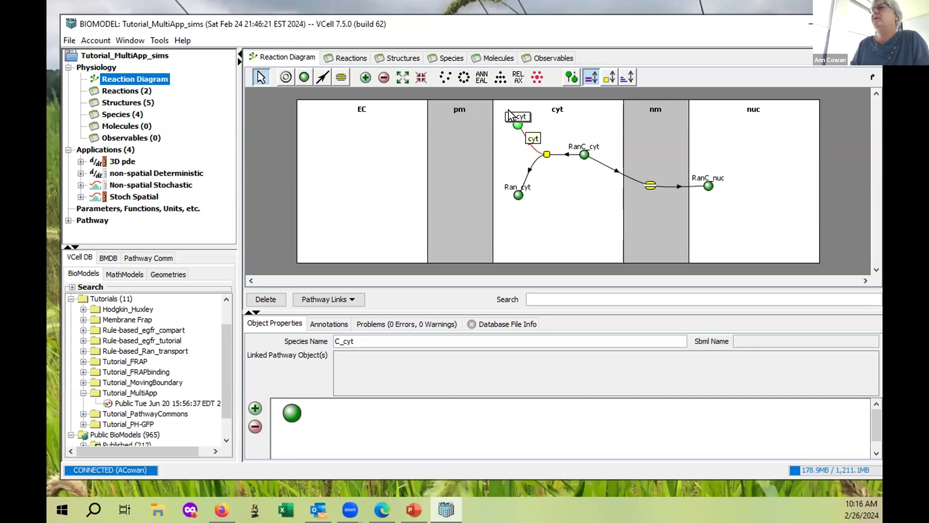
click(584, 154)
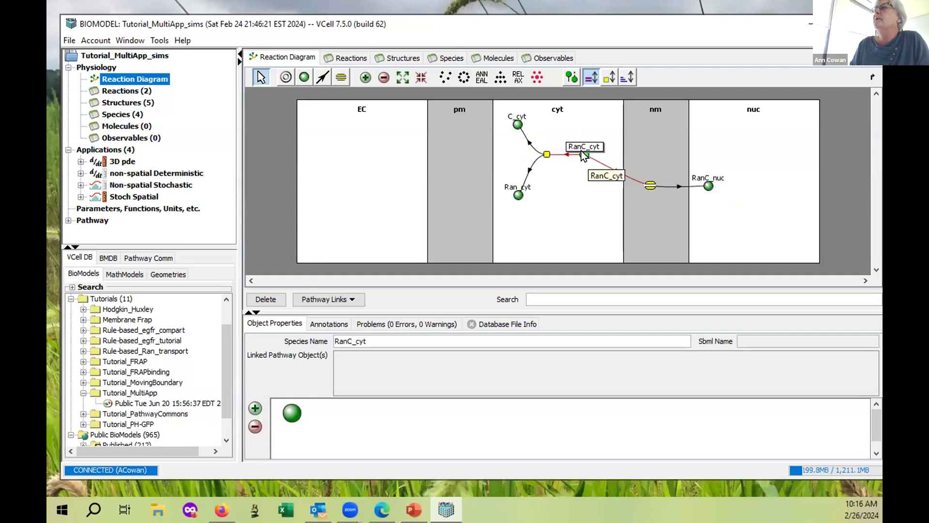
click(708, 187)
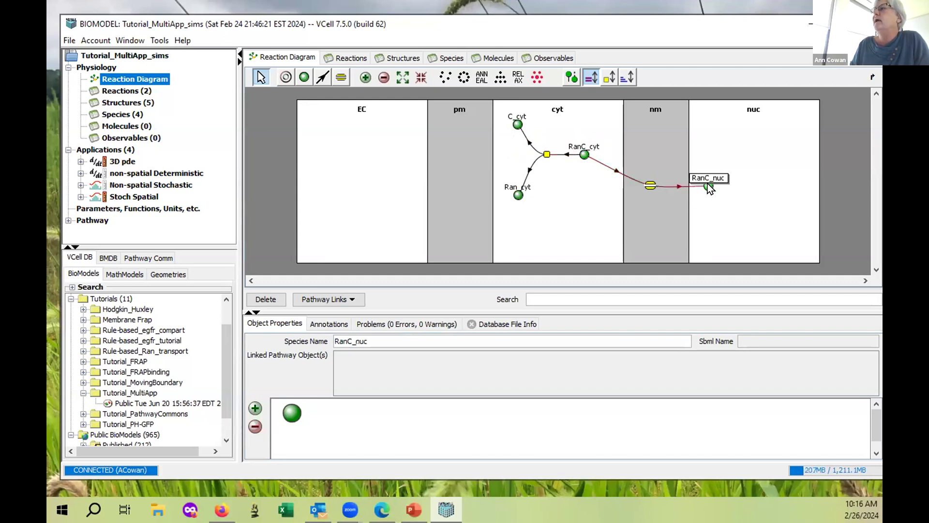
drag(707, 185, 748, 191)
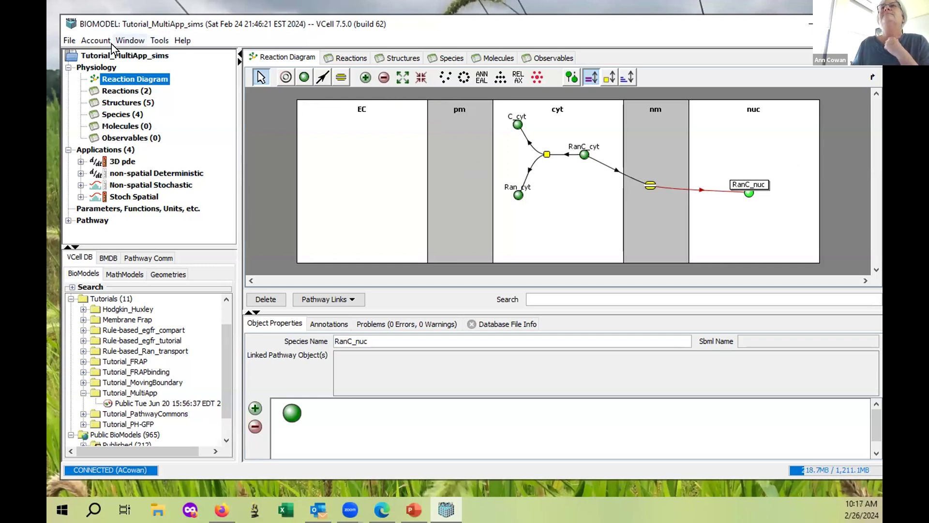
Create a new BioModel.
click(67, 41)
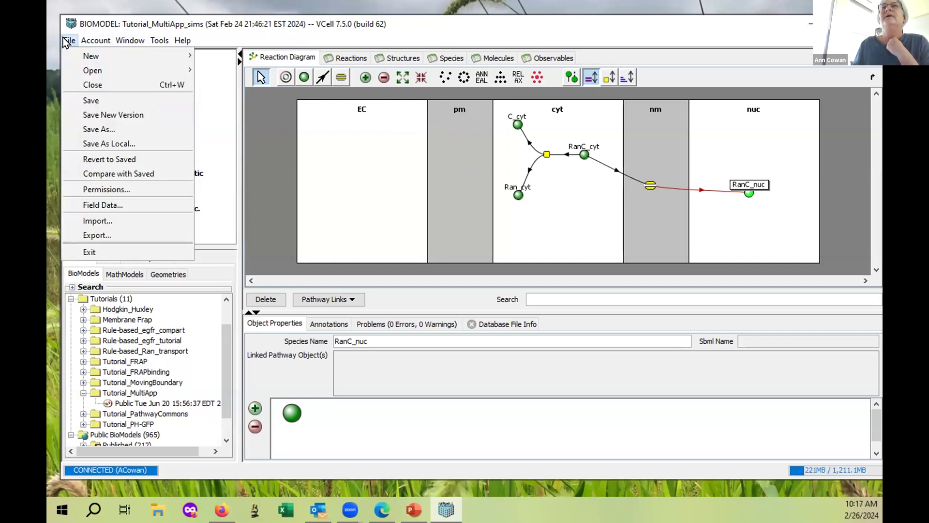
click(446, 26)
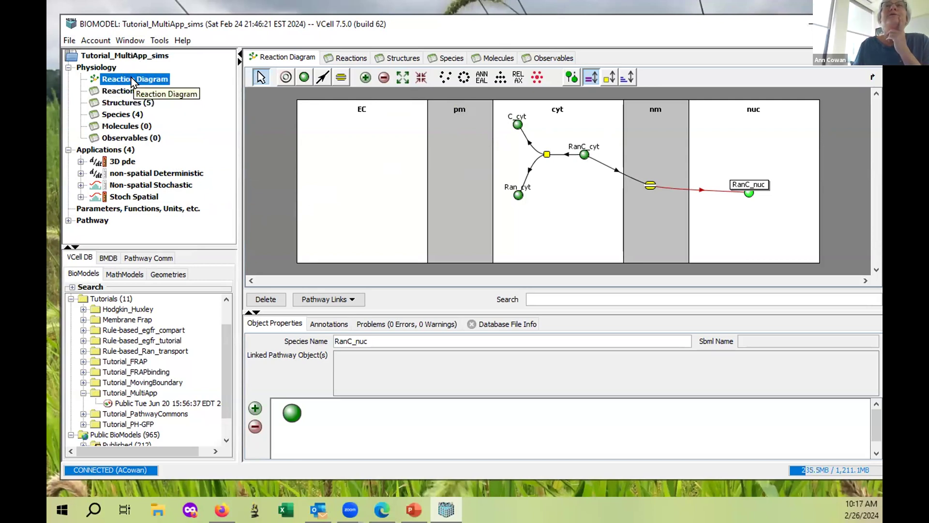
click(69, 40)
mouse_move(91, 56)
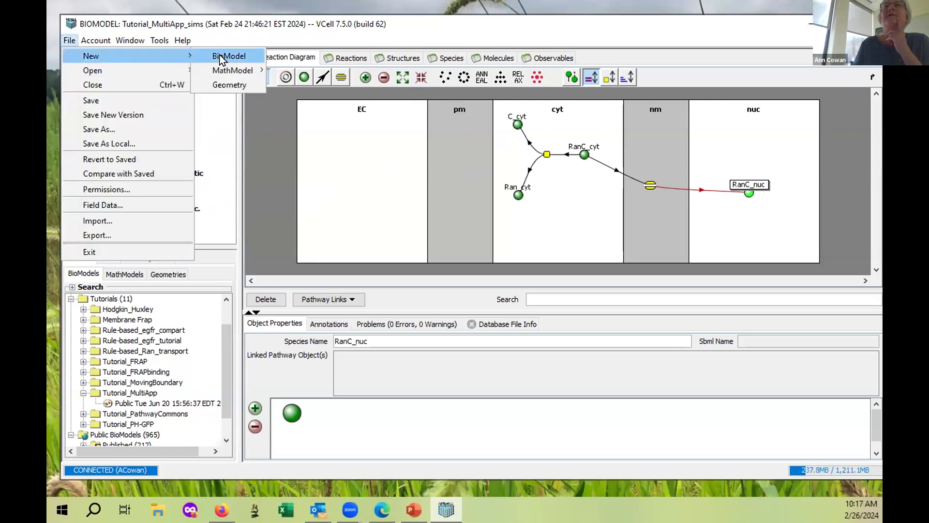
click(228, 56)
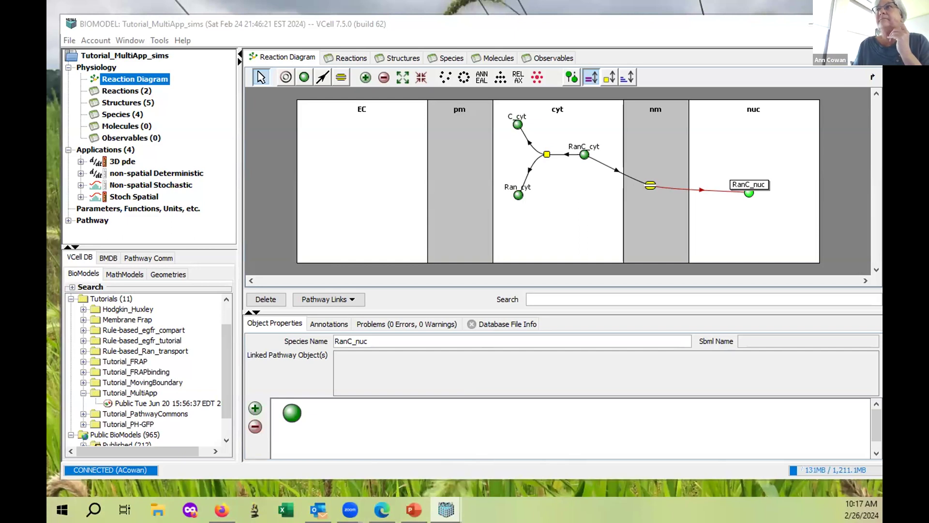
Put the Tutorial_MultiApp_sims window out of view and move the new BioModel2 window up so it fits on the screen.
drag(881, 65, 738, 65)
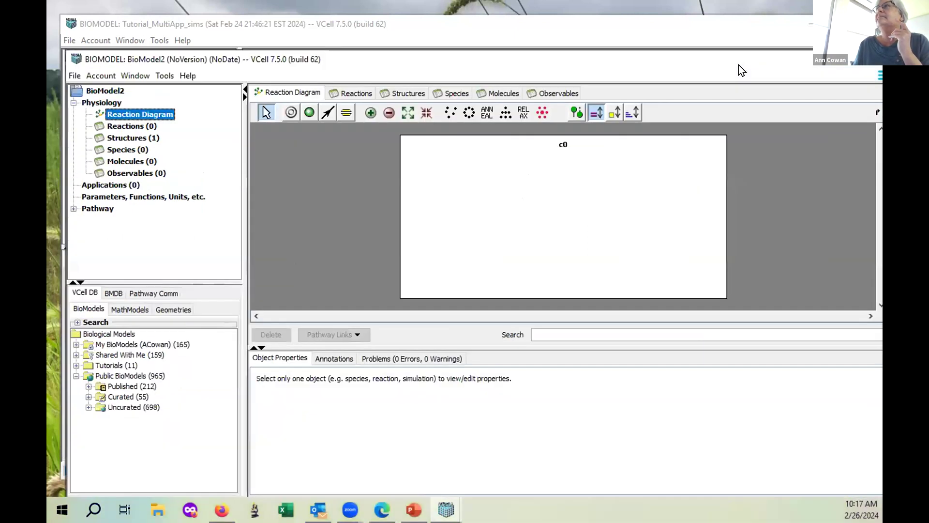
click(731, 32)
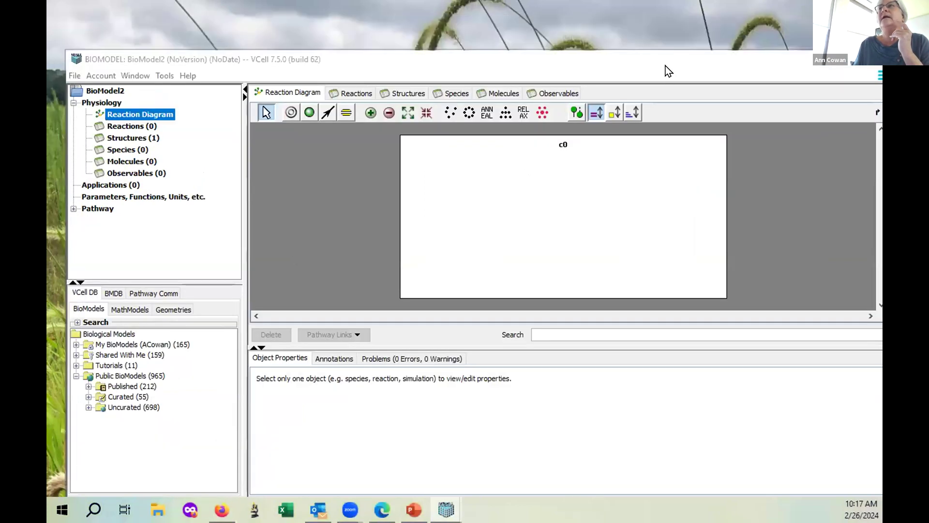
click(665, 66)
drag(643, 55, 635, 16)
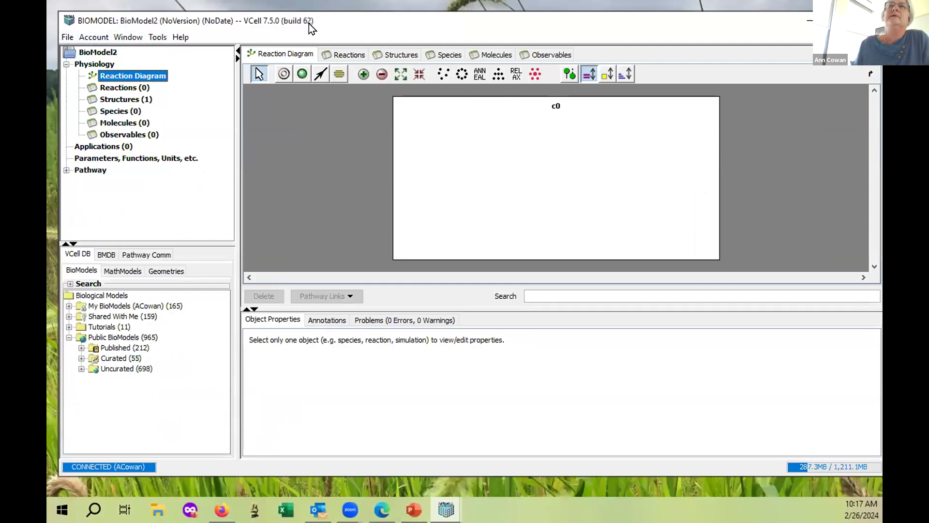
drag(395, 15, 394, 18)
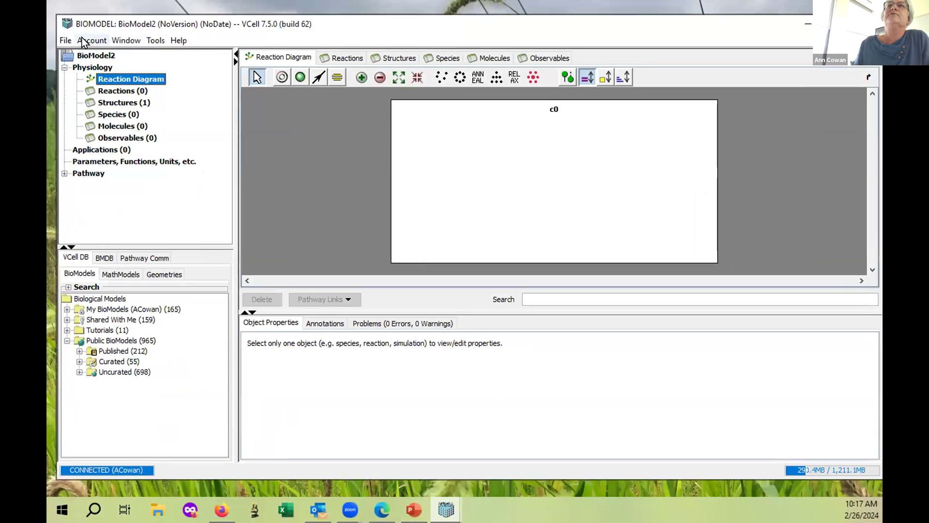
click(64, 40)
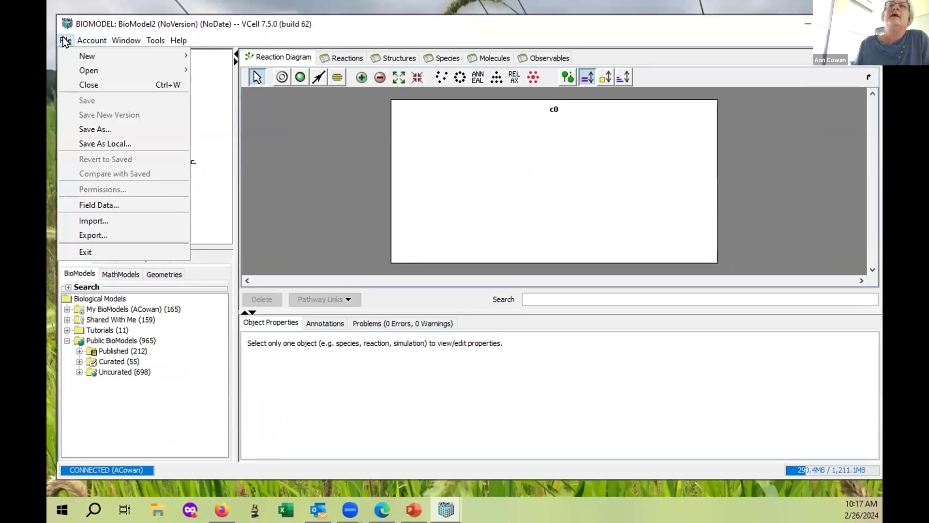
mouse_move(88, 57)
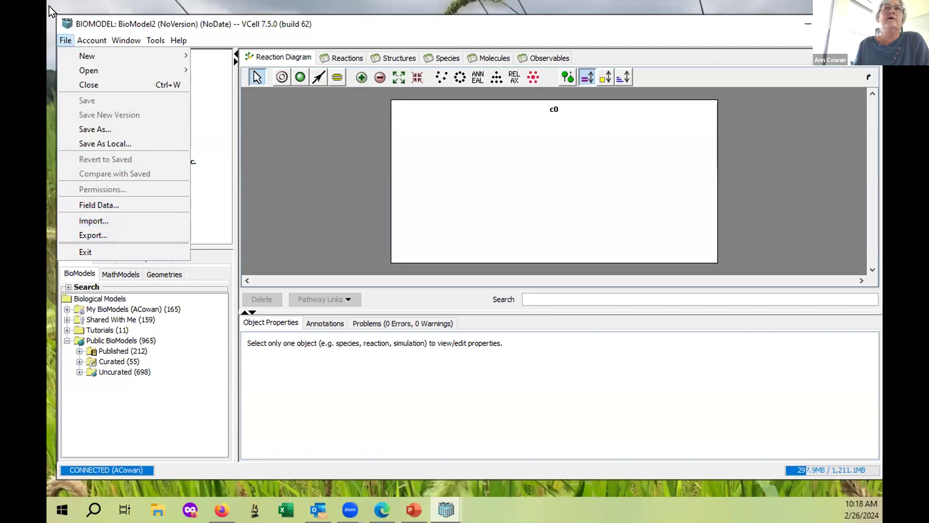
mouse_move(84, 40)
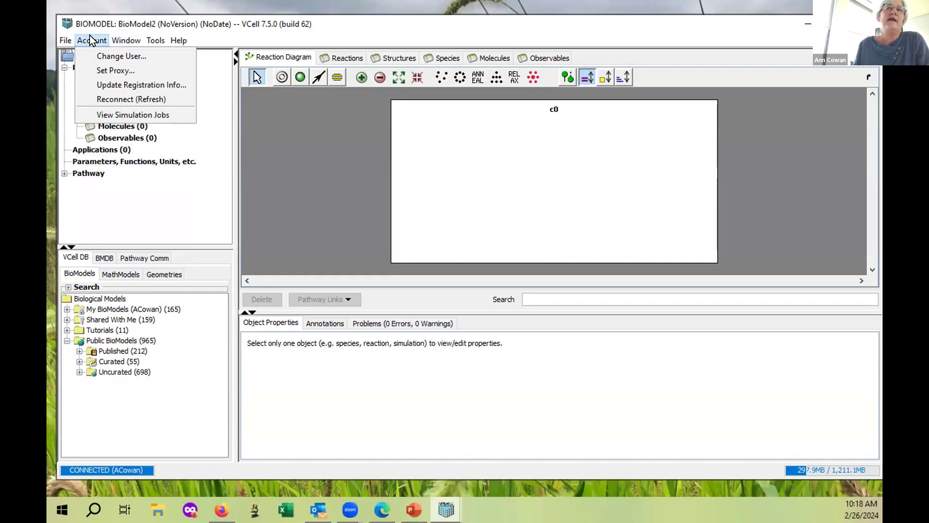
click(89, 37)
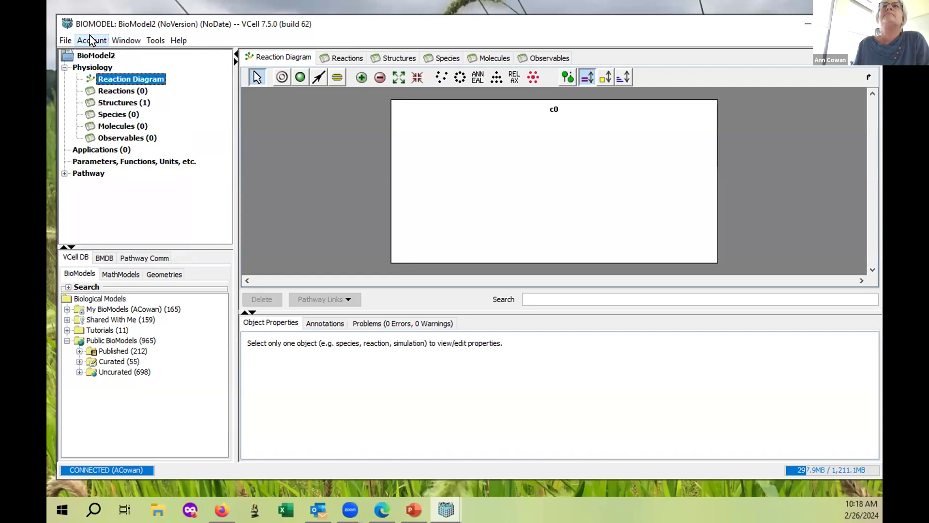
click(89, 39)
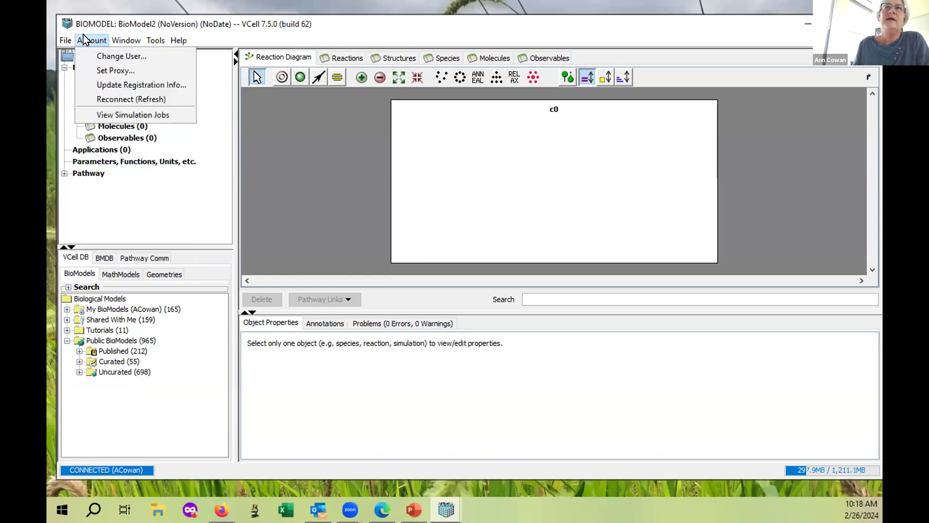
mouse_move(127, 41)
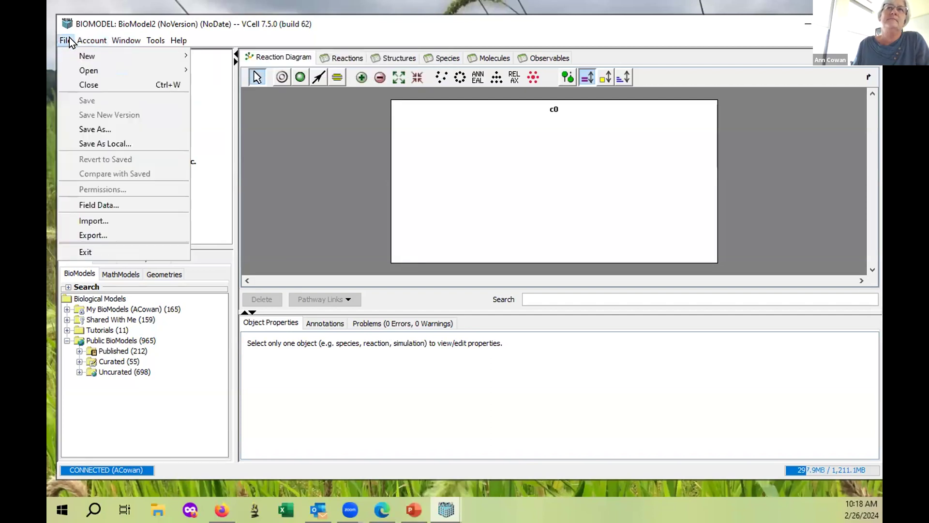
mouse_move(92, 37)
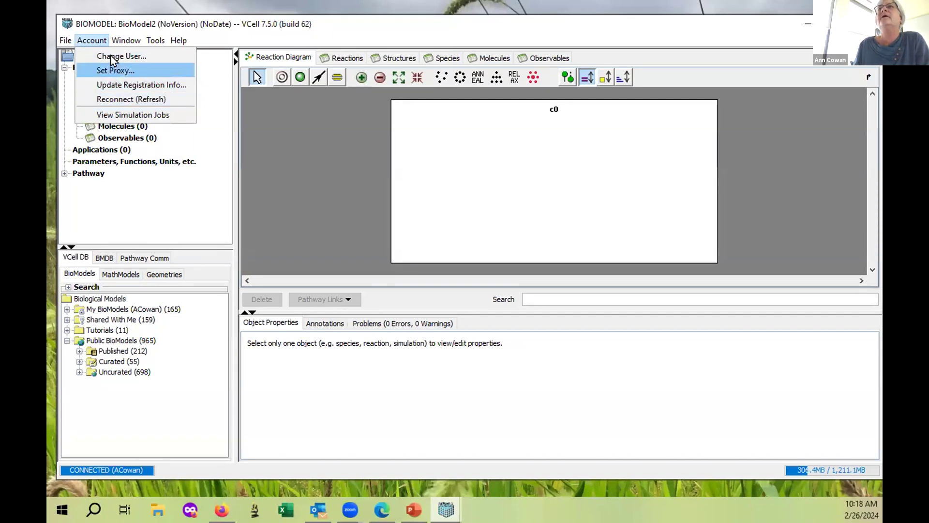
click(126, 37)
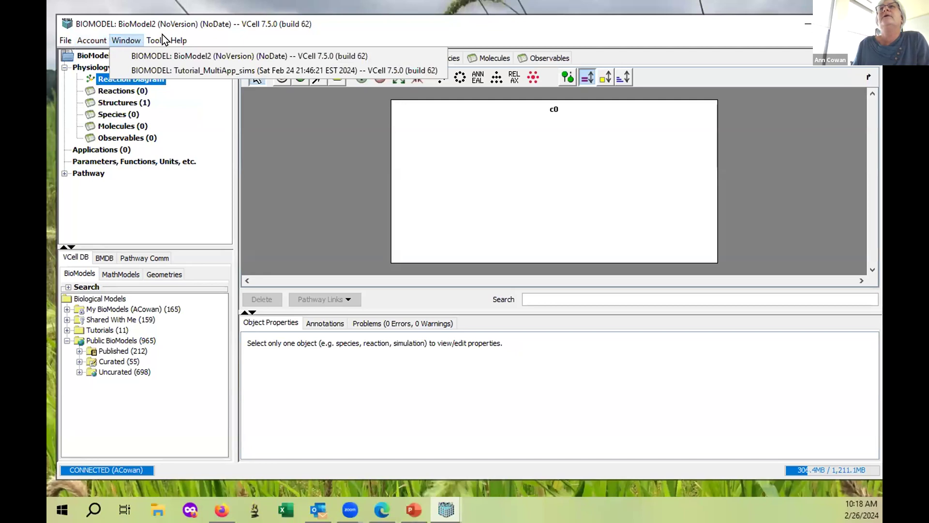
mouse_move(156, 40)
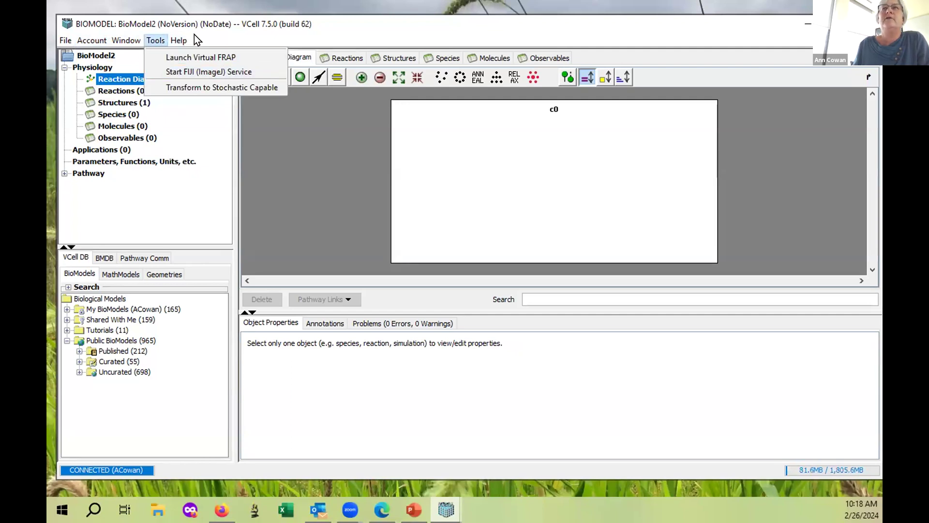
click(179, 40)
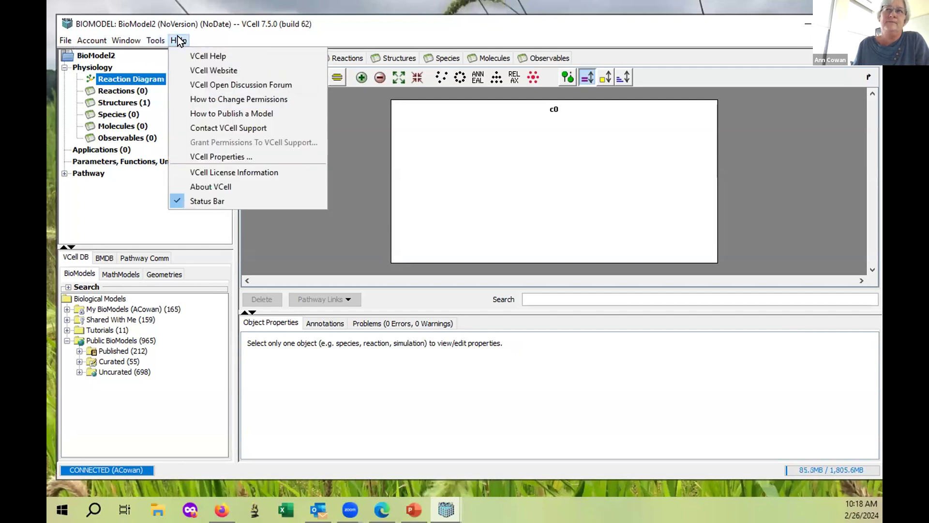
Search the VCell Help for "simulations", look through the matching topics and the Simulations page, and close the help window.
click(208, 57)
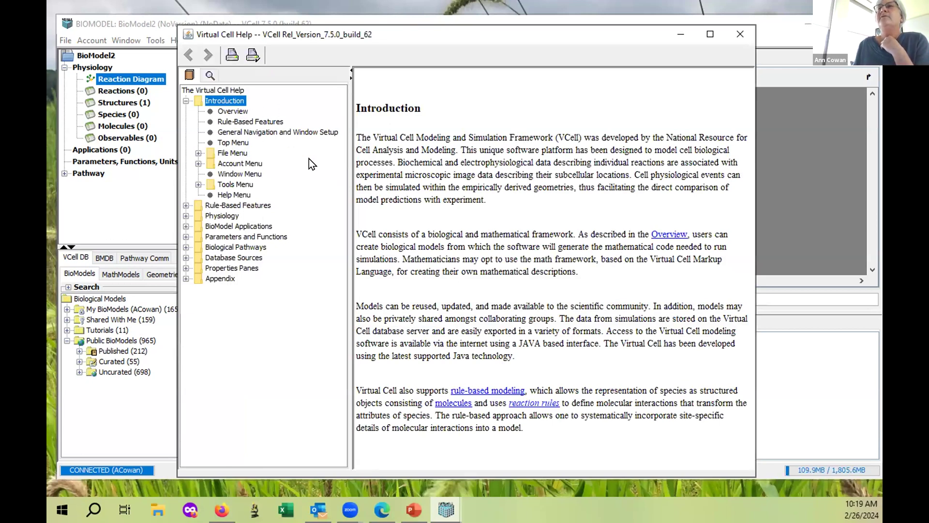
click(209, 75)
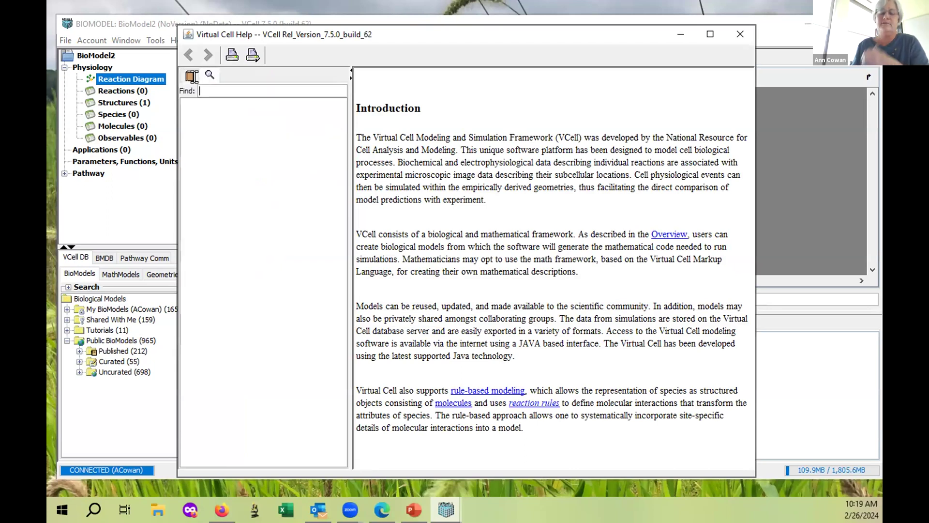
text(simulations)
key(Return)
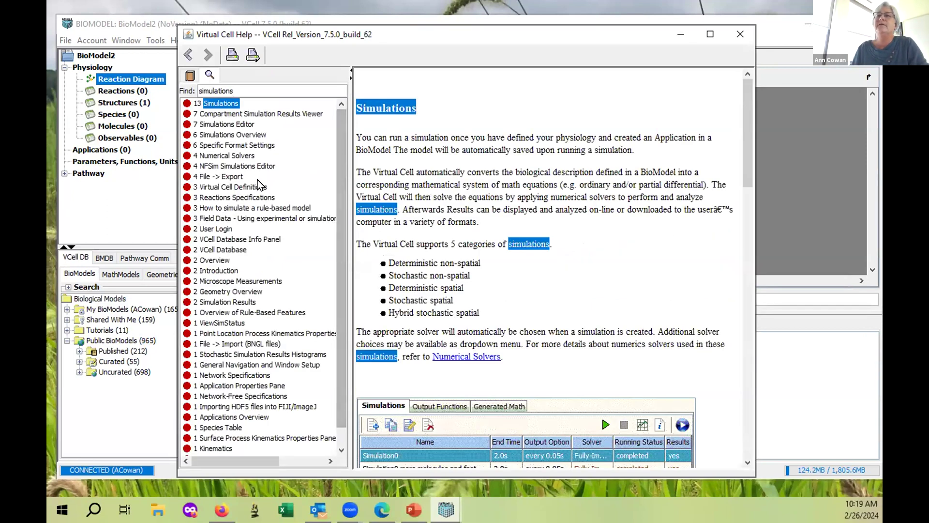
drag(341, 357, 319, 443)
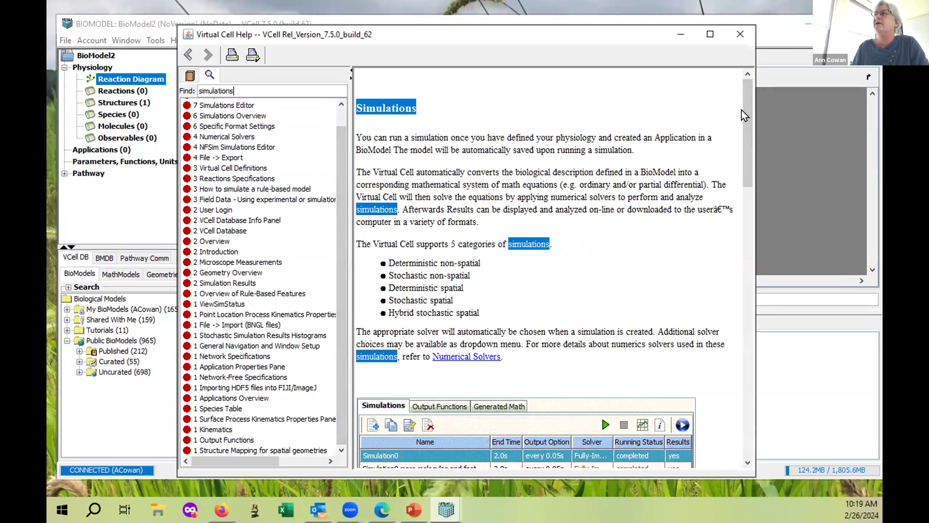
scroll(738, 185, down, 3)
drag(738, 186, 740, 86)
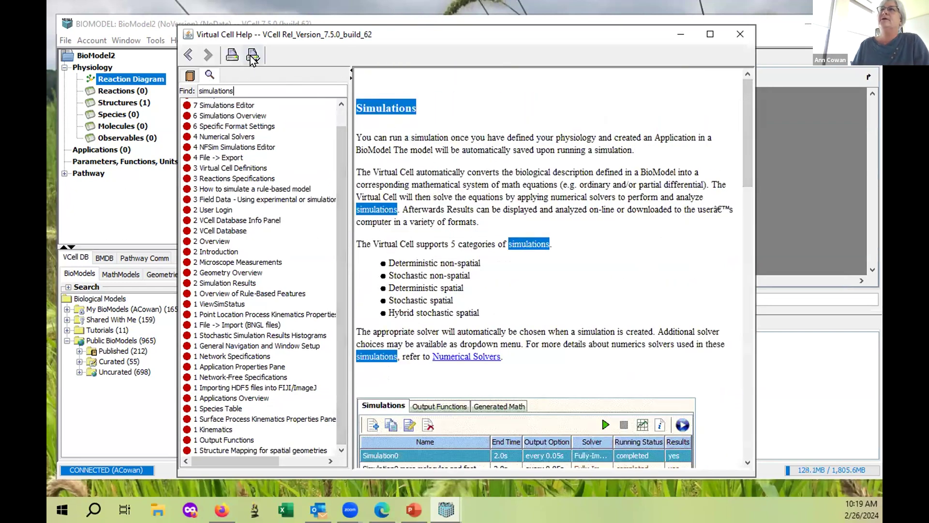
click(738, 33)
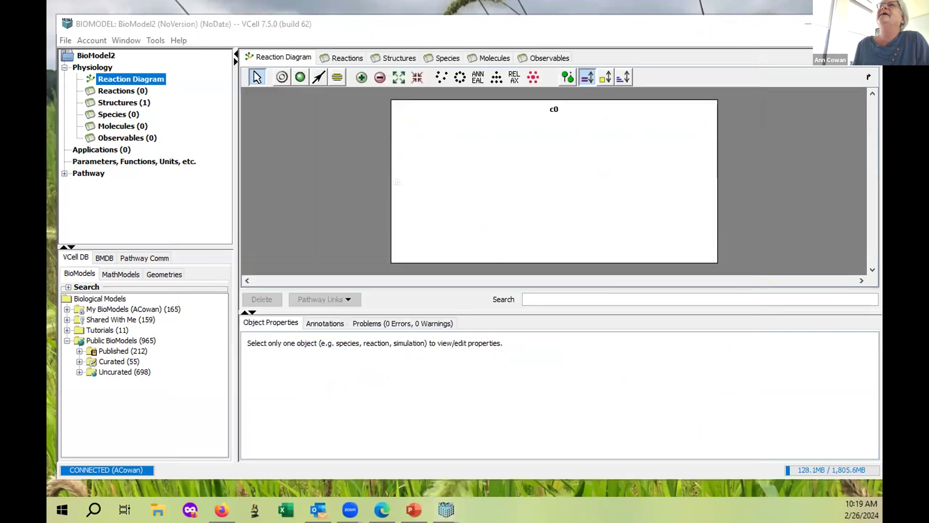
click(176, 40)
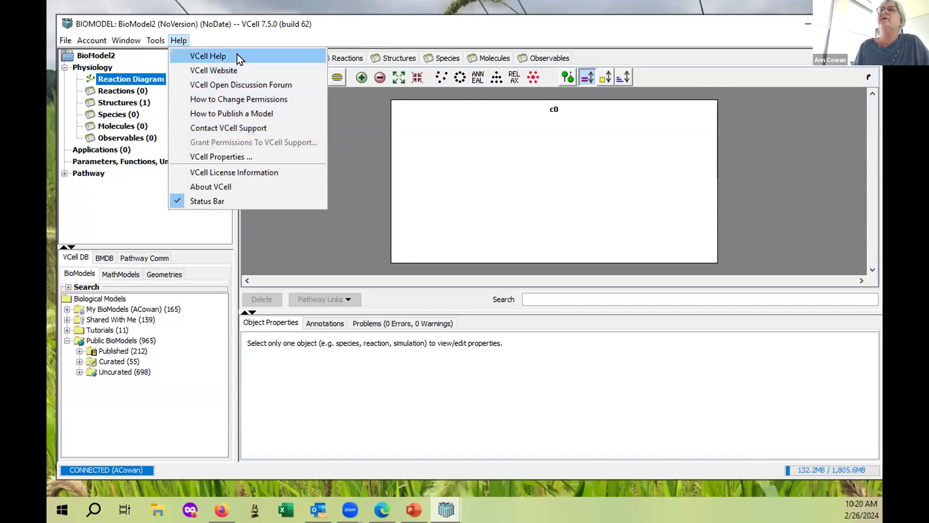
click(381, 22)
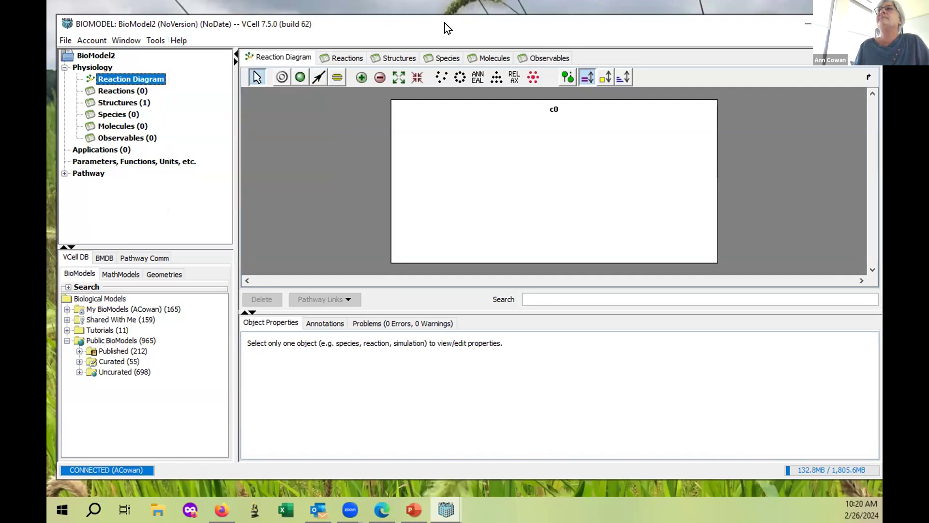
drag(445, 22, 448, 24)
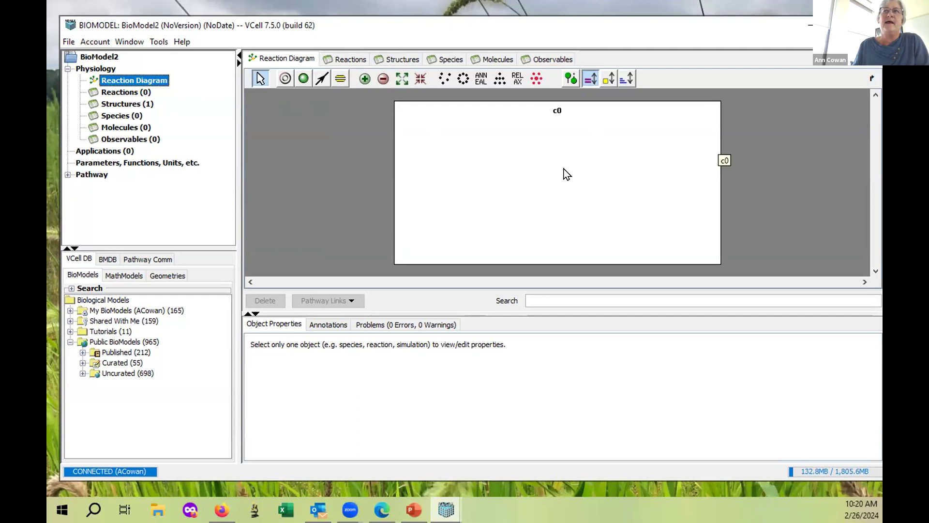
Add a membrane on each side of compartment c0 with the Structure Tool in the reaction diagram.
click(282, 79)
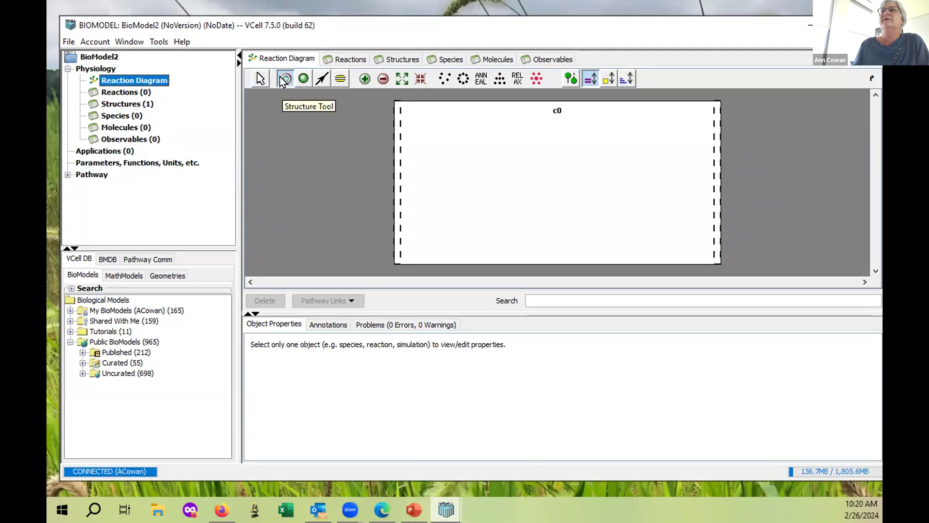
click(392, 150)
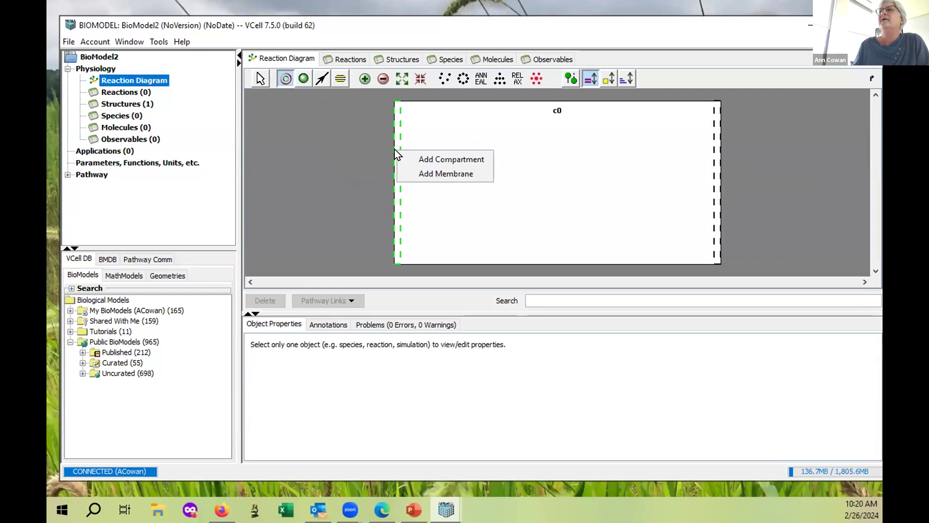
click(447, 173)
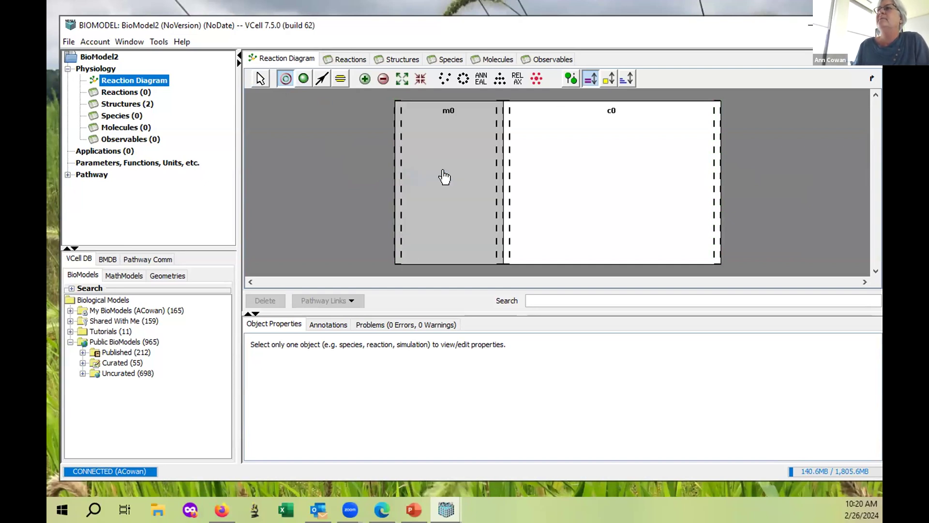
click(716, 134)
click(731, 158)
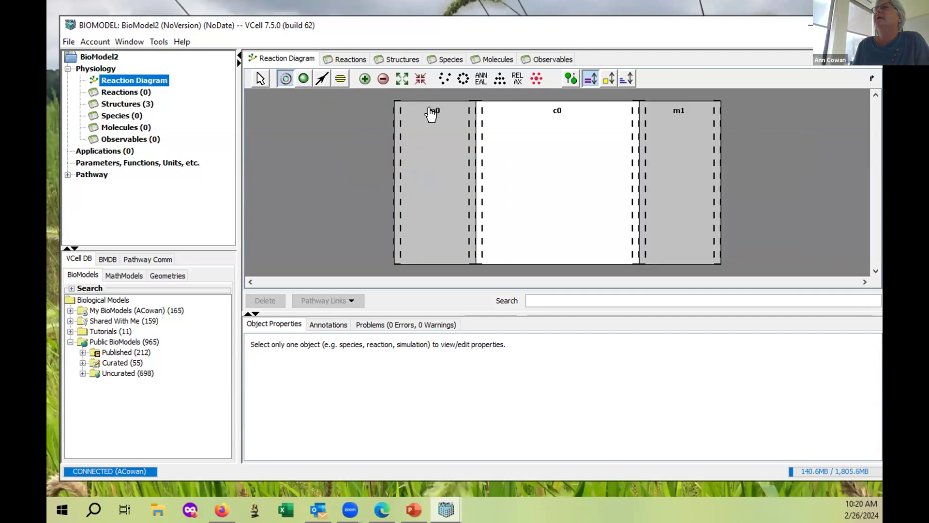
Rename the membrane m0 in the reaction diagram as PM.
click(259, 79)
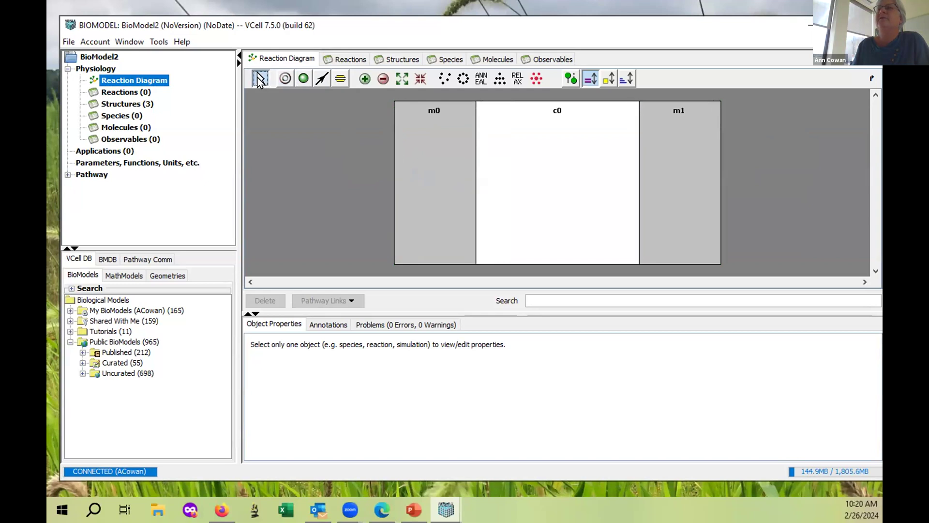
double_click(433, 112)
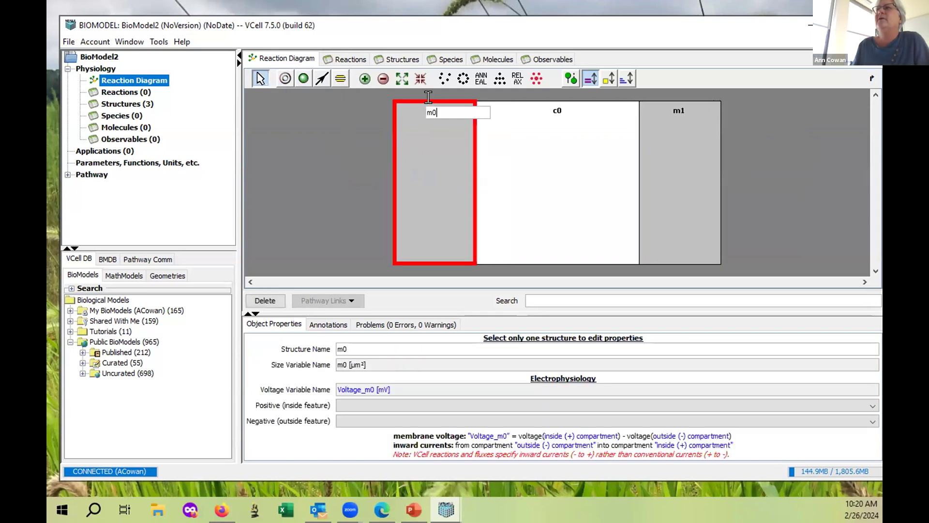
text(O)
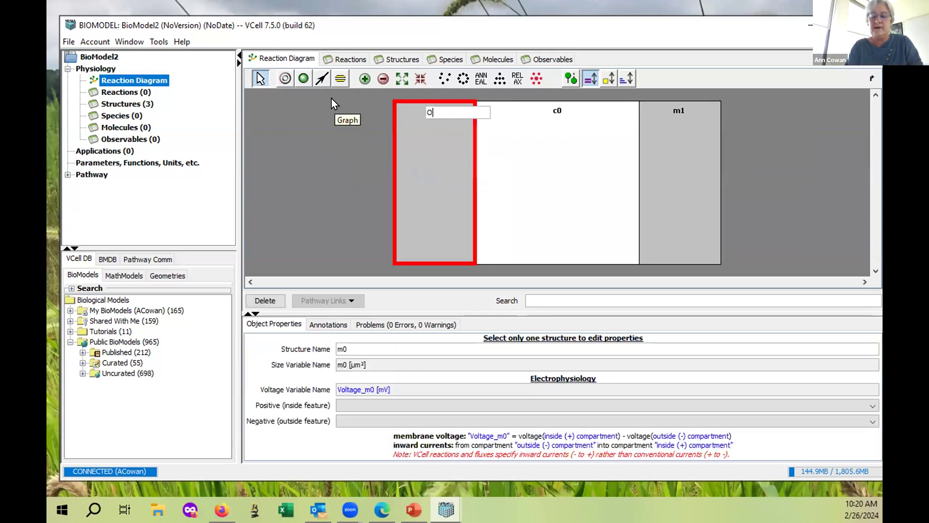
key(BackSpace)
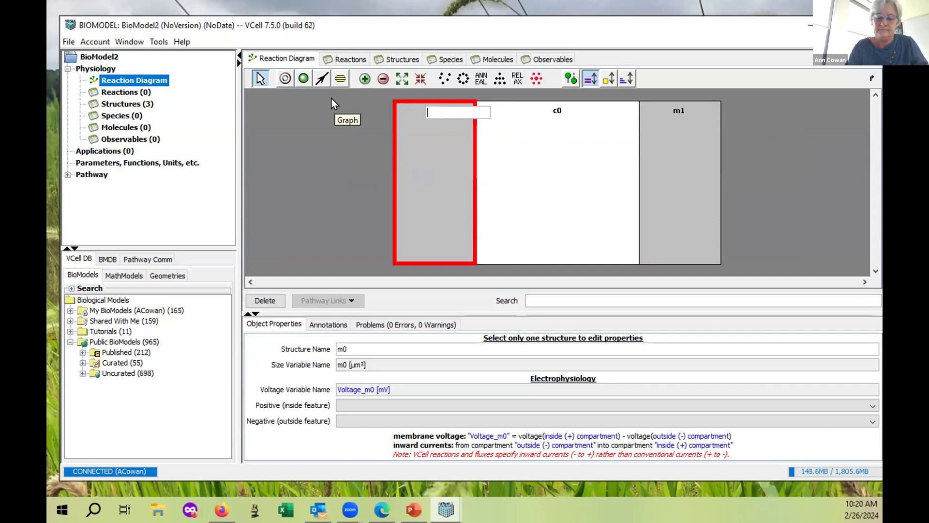
text(PM)
key(Return)
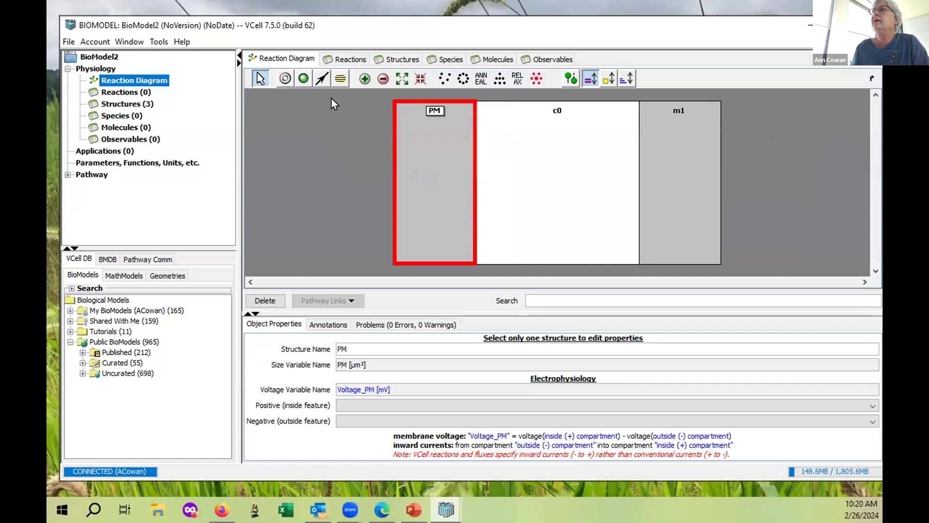
Rename the central compartment c0 as cyt and the membrane m1 as nm.
right_click(558, 113)
click(556, 114)
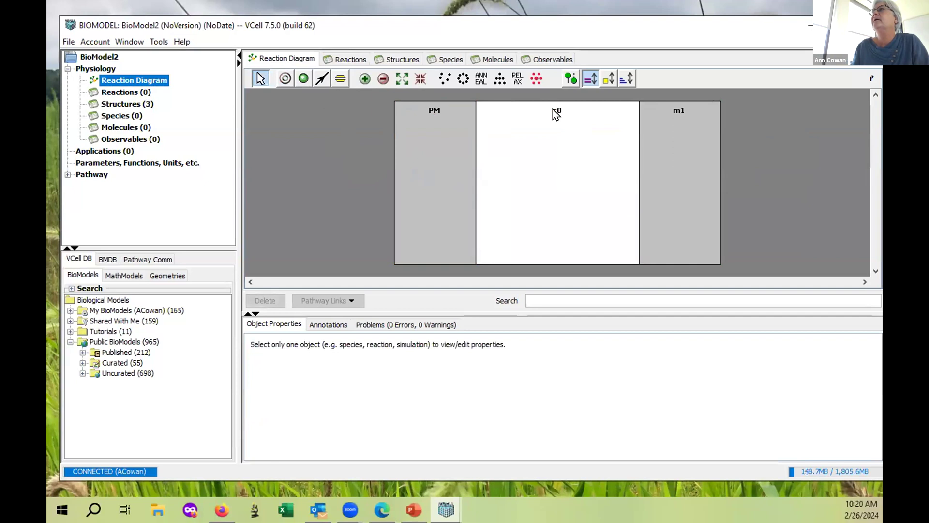
click(556, 113)
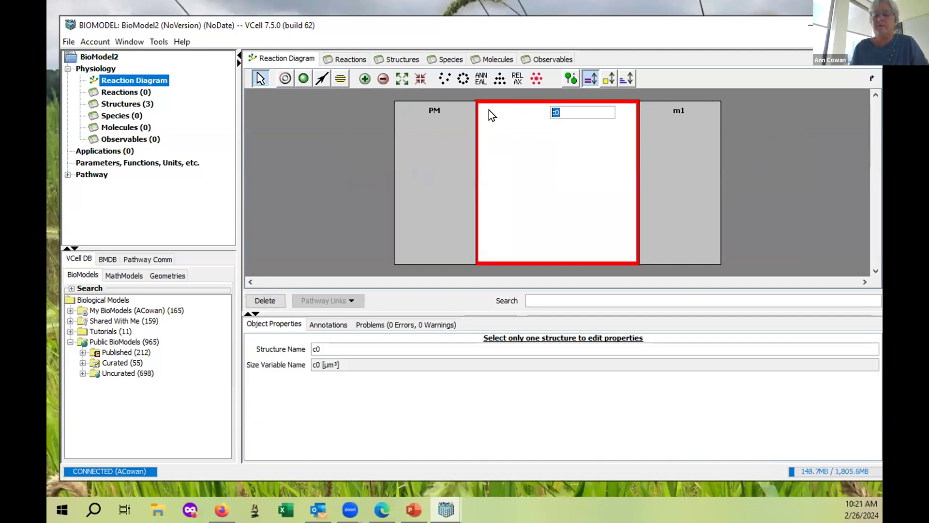
text(cyt)
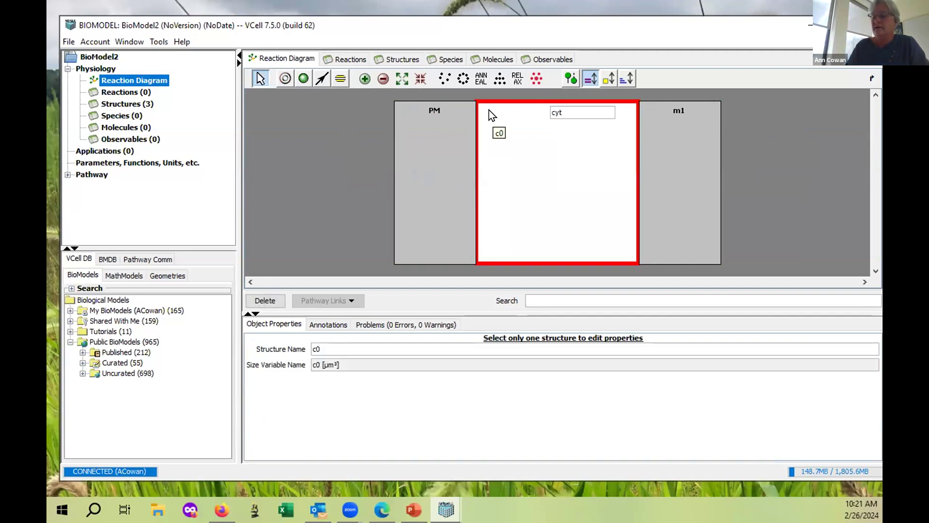
key(Return)
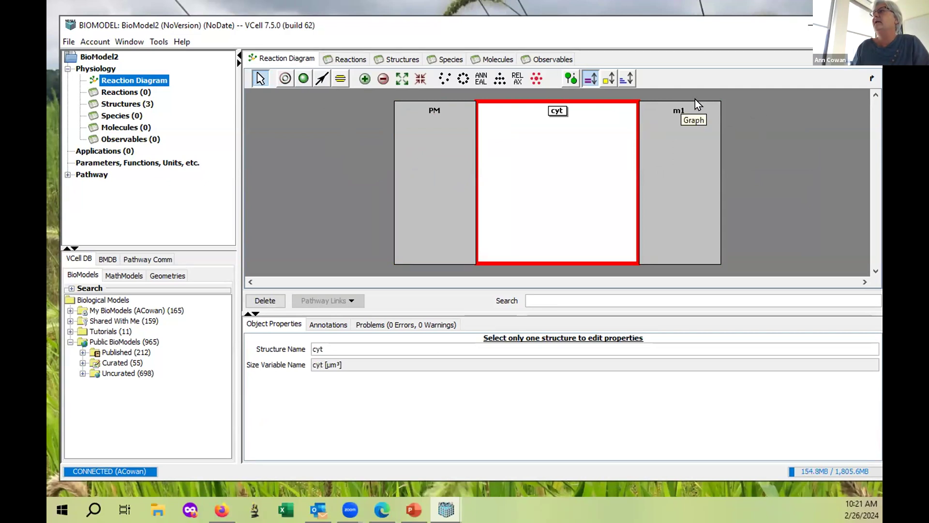
double_click(676, 111)
text(nm)
key(Return)
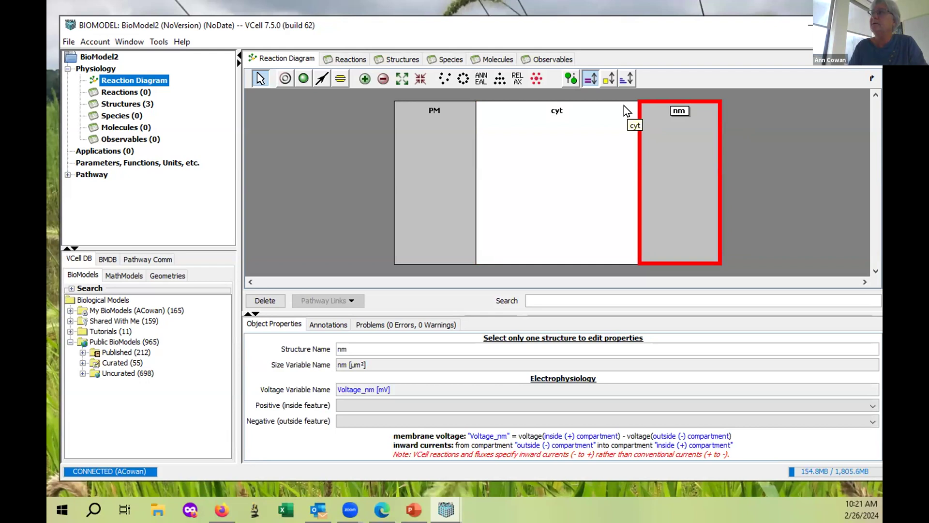
Add a compartment on the outer side of the nm membrane and another on the outer side of the PM membrane.
click(285, 78)
click(711, 130)
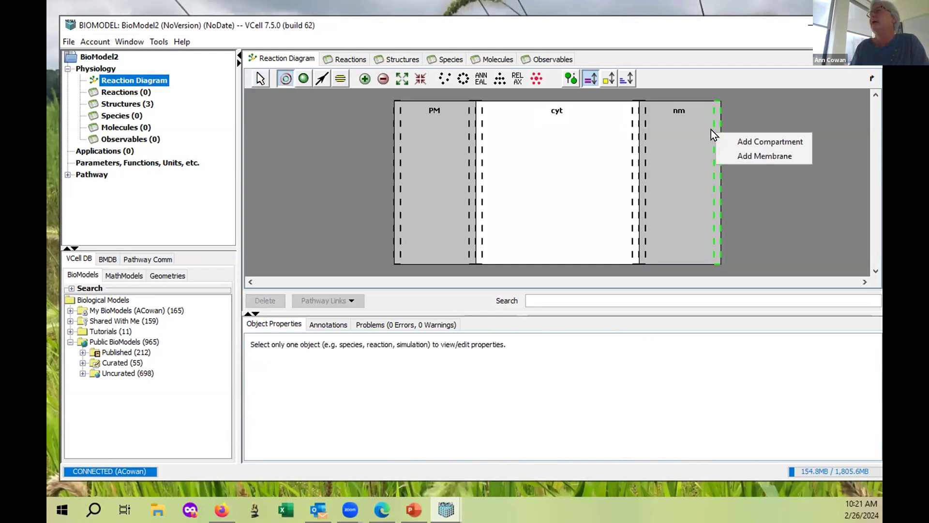
click(765, 142)
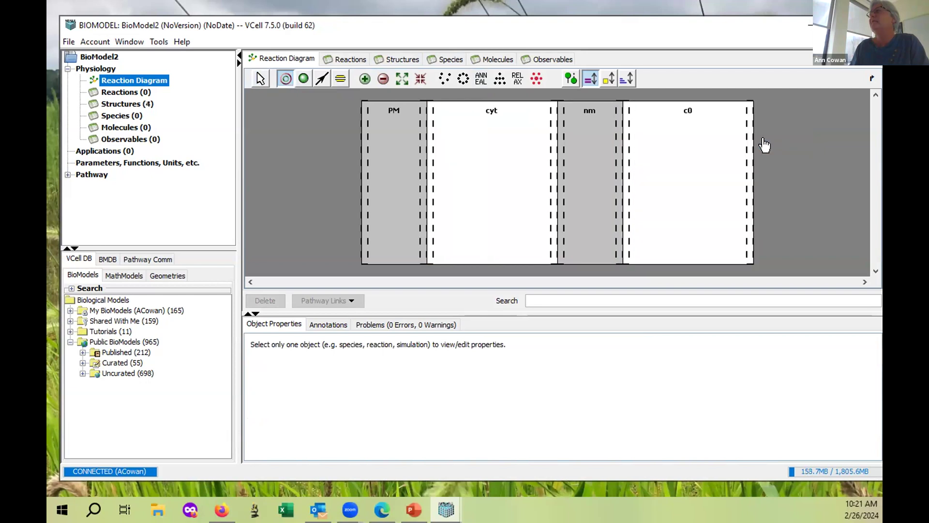
click(362, 123)
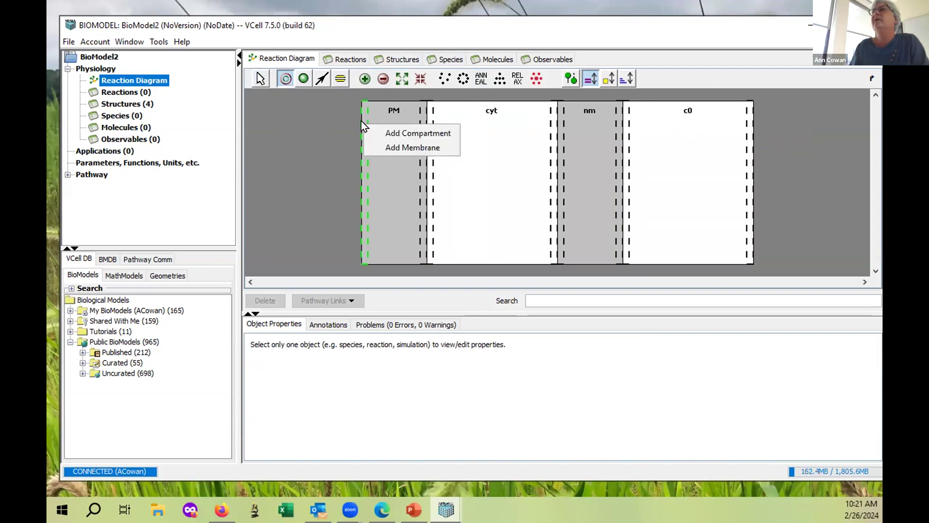
click(415, 131)
click(260, 78)
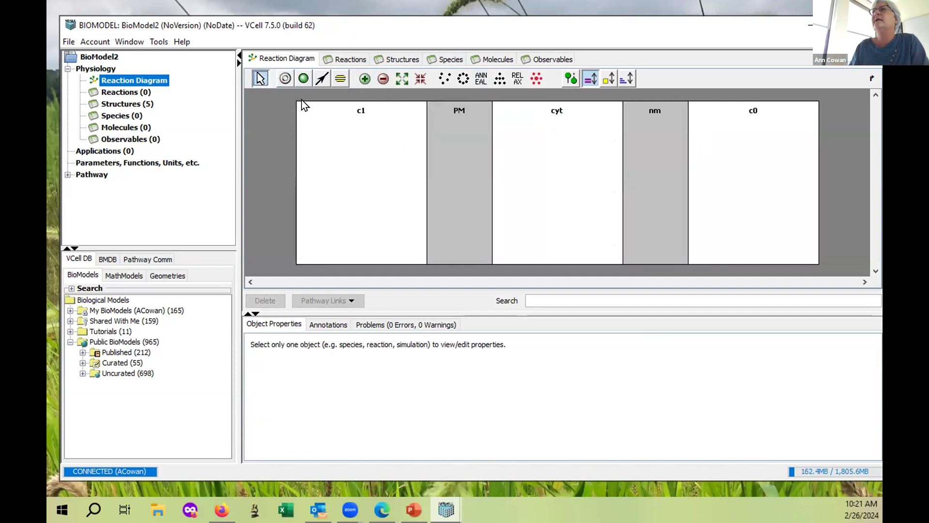
Rename the compartment next to PM as EC and the compartment next to nm as nuc.
click(360, 111)
double_click(320, 337)
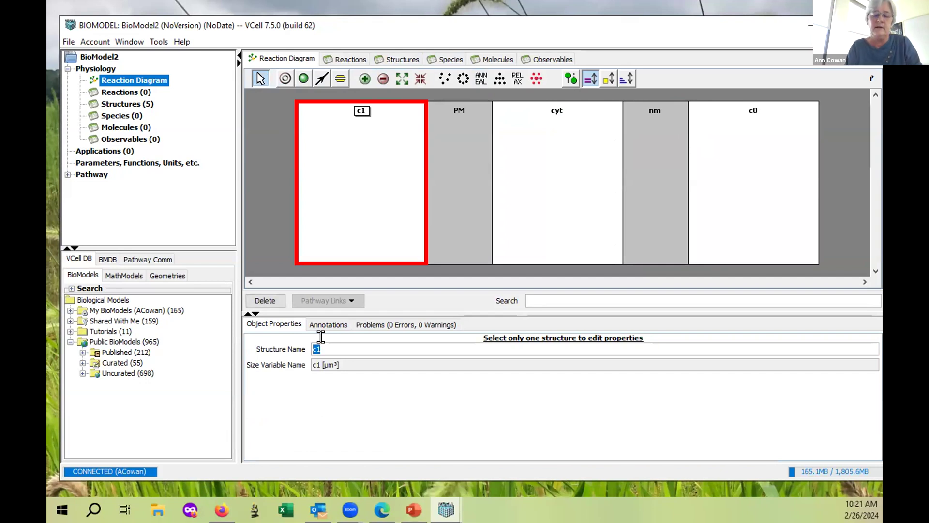
text(EC)
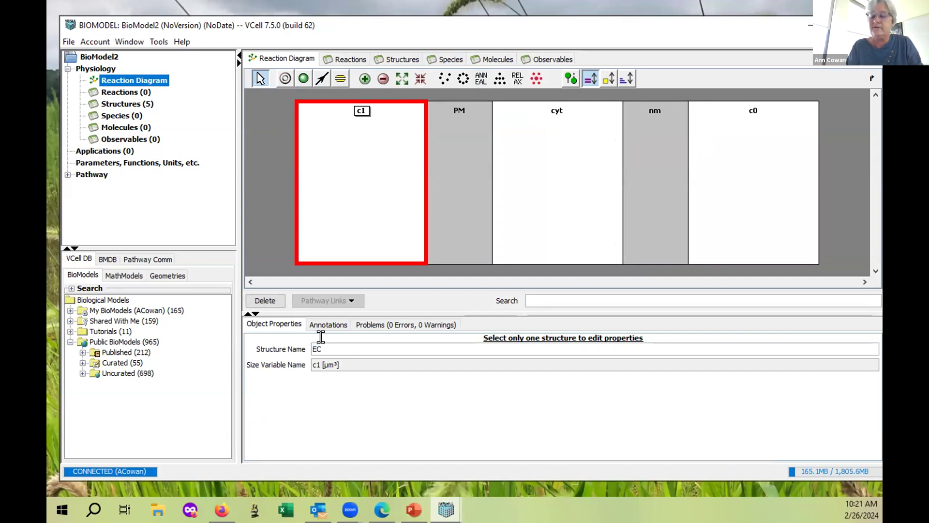
key(Return)
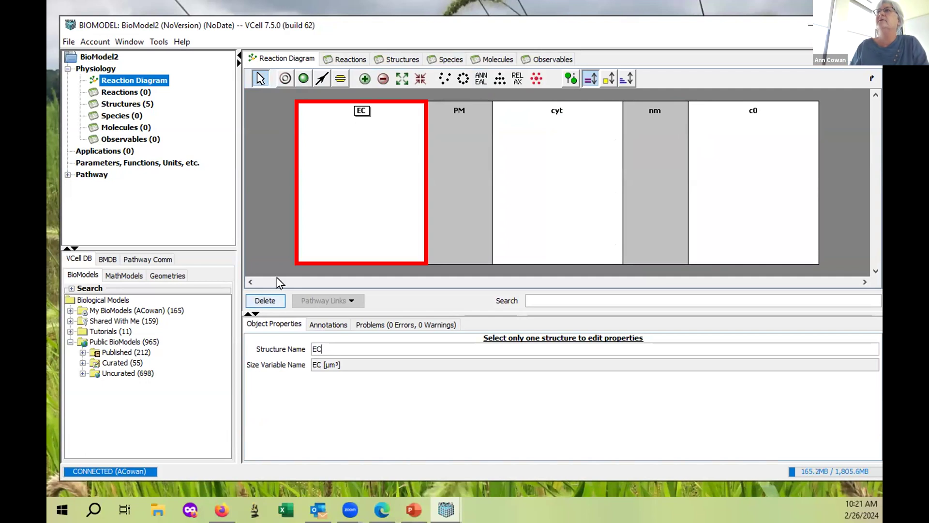
click(755, 111)
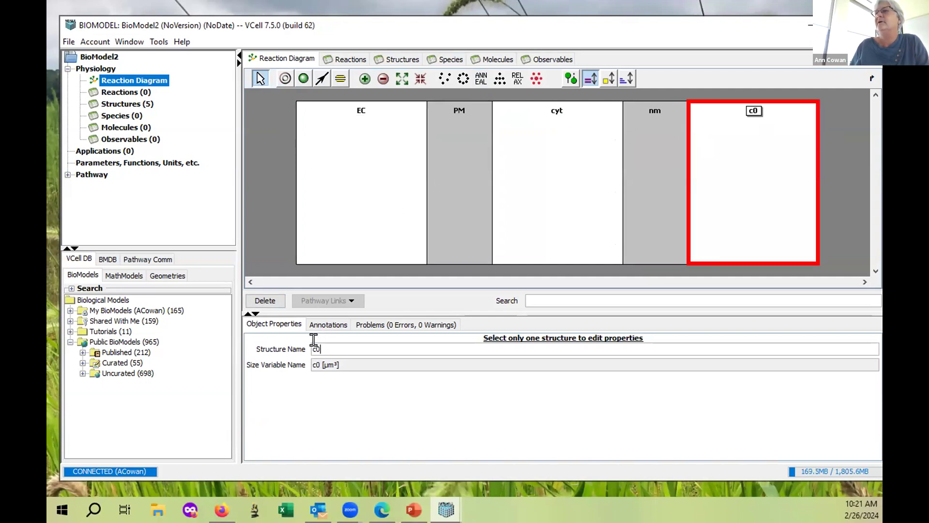
drag(355, 345, 291, 337)
text(nuc)
key(Return)
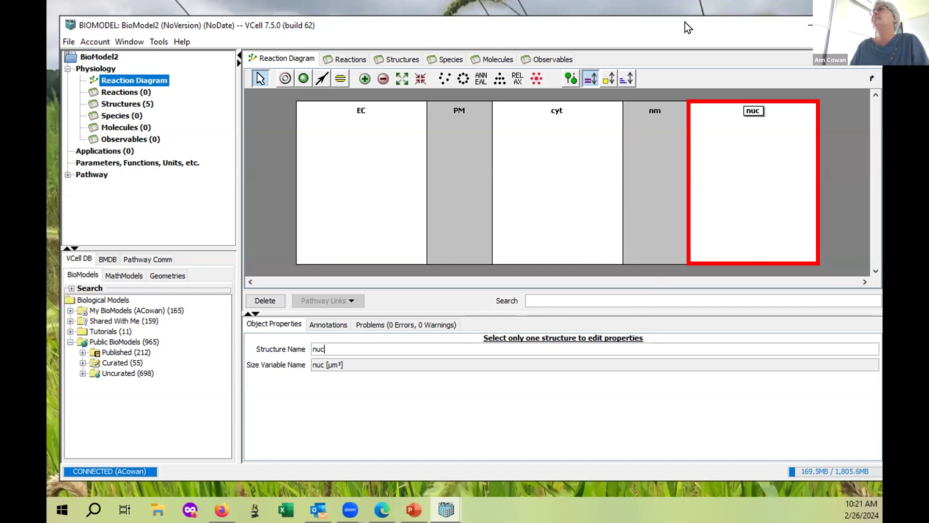
Place two species in the EC compartment, one above the other.
drag(677, 25, 663, 19)
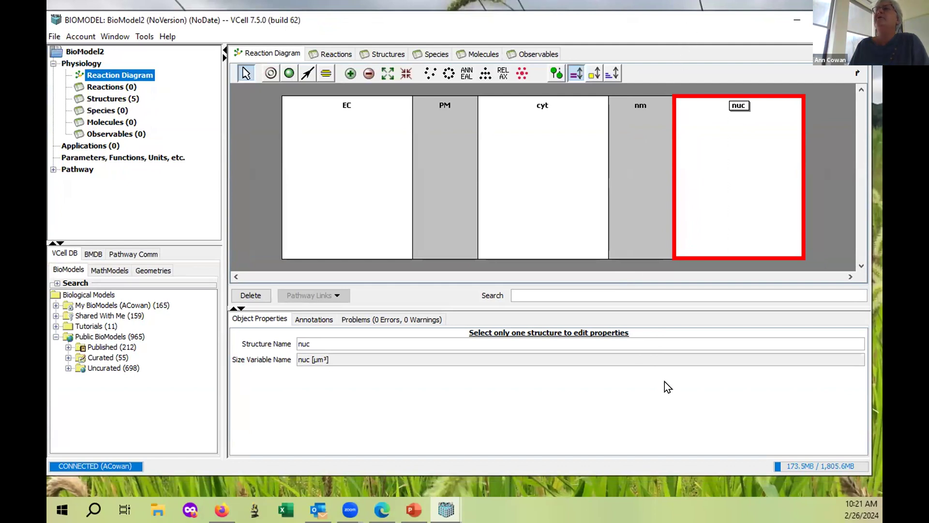
click(842, 246)
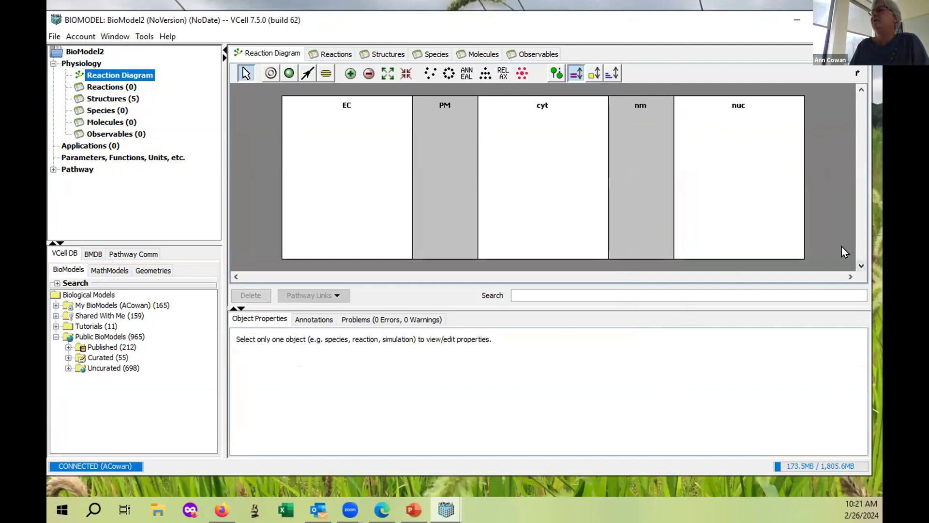
click(288, 74)
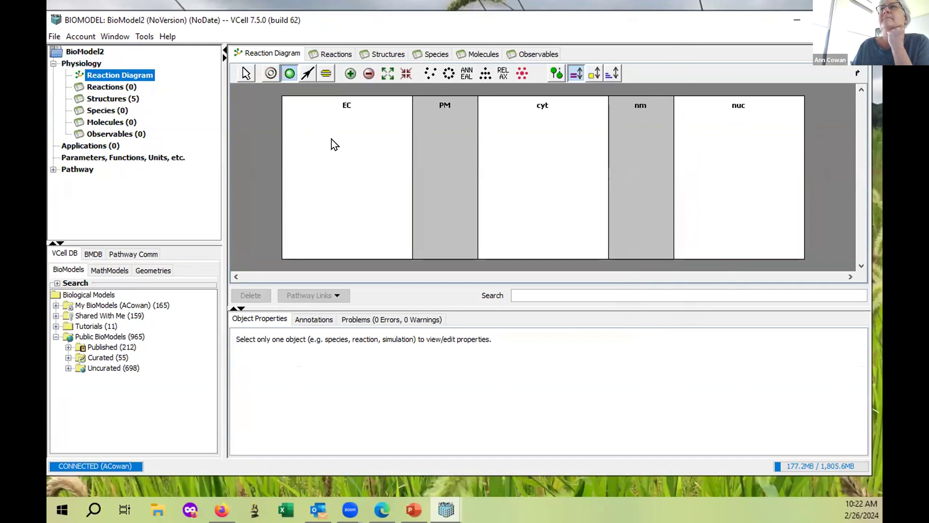
click(334, 144)
click(341, 198)
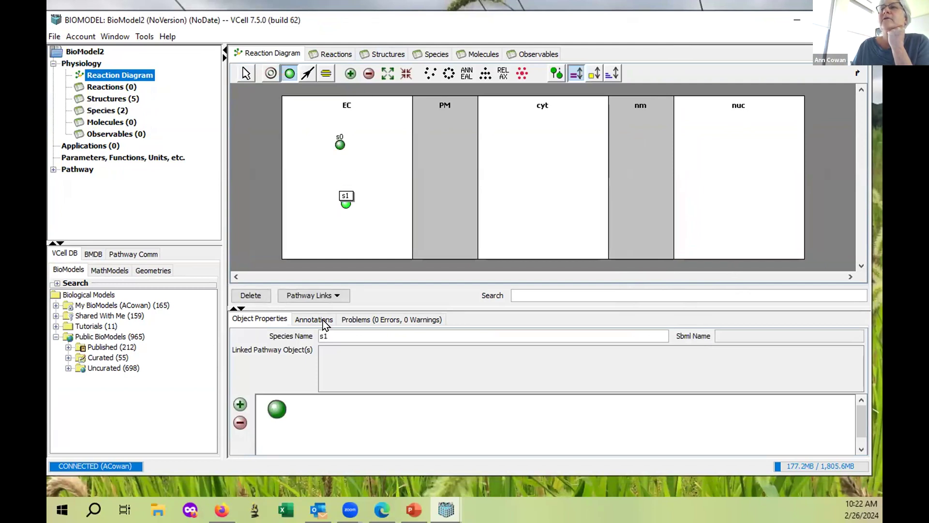
click(246, 73)
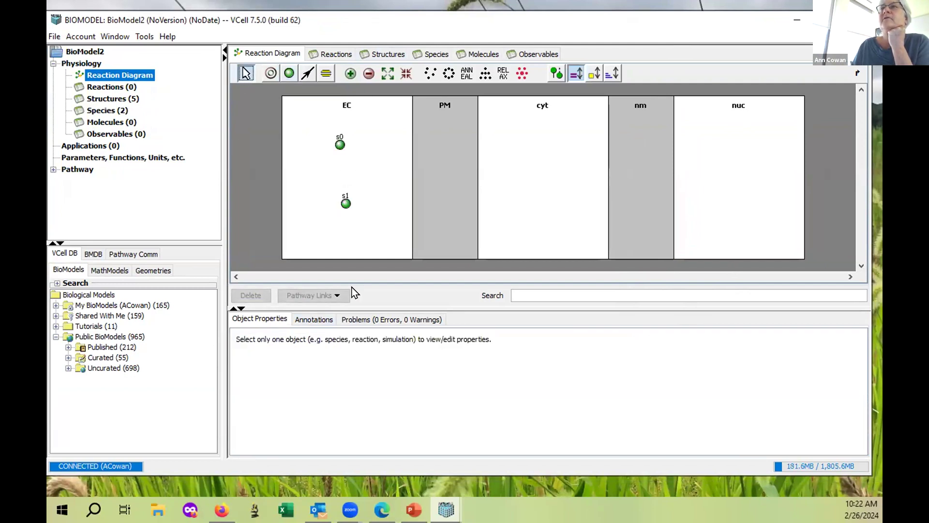
Rename the lower species in the EC compartment as Ran.
click(346, 202)
drag(235, 329, 236, 339)
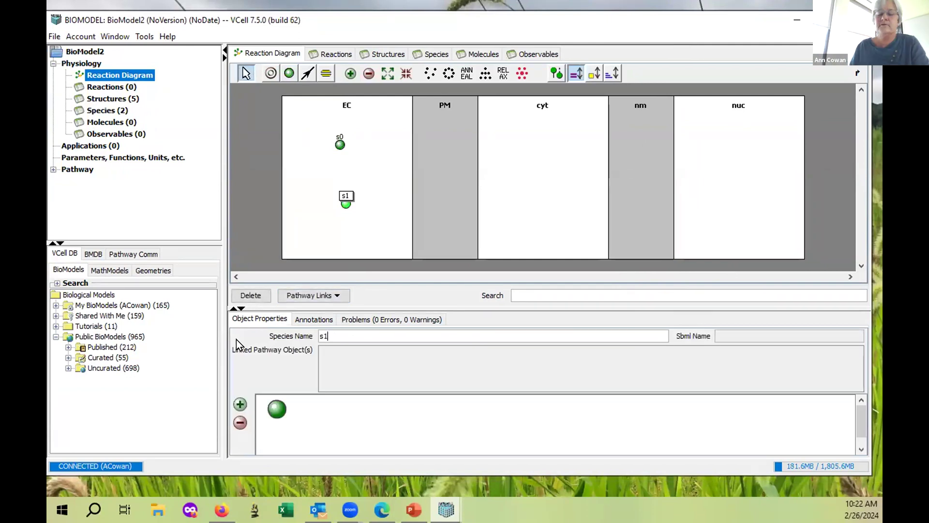
key(BackSpace)
key(BackSpace)
text(RAN)
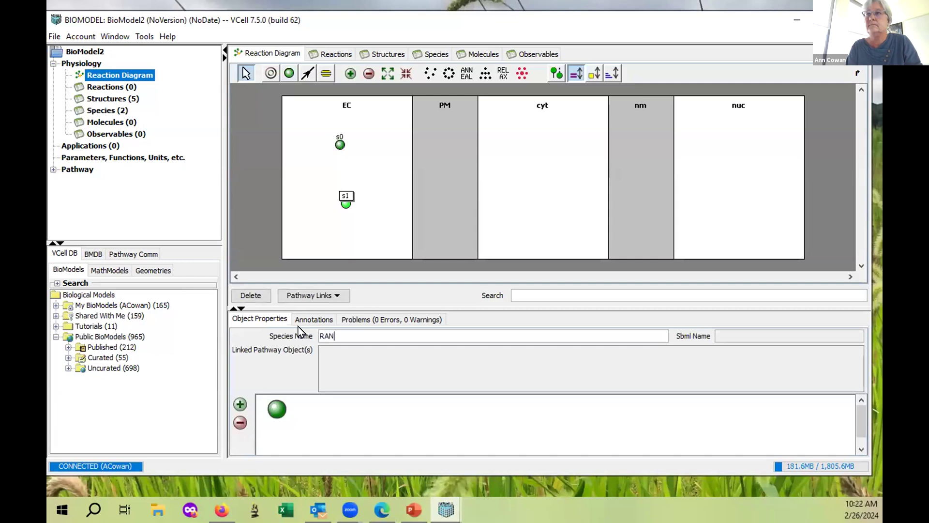
key(BackSpace)
text(an)
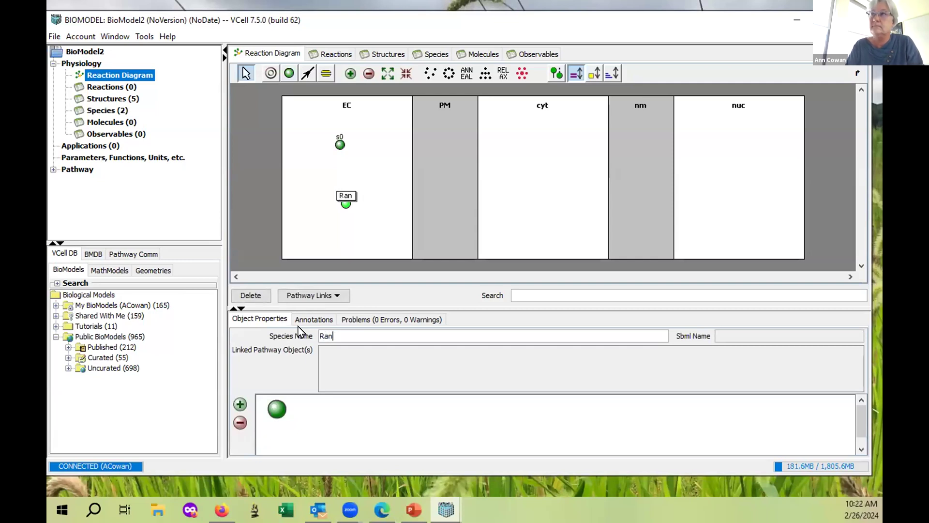
Rename the upper species in the EC compartment as C_.
click(340, 143)
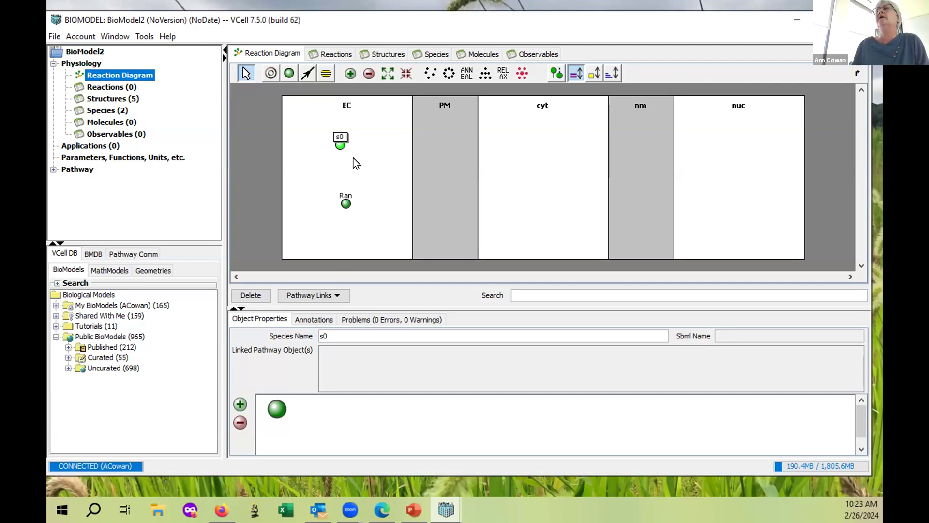
click(341, 139)
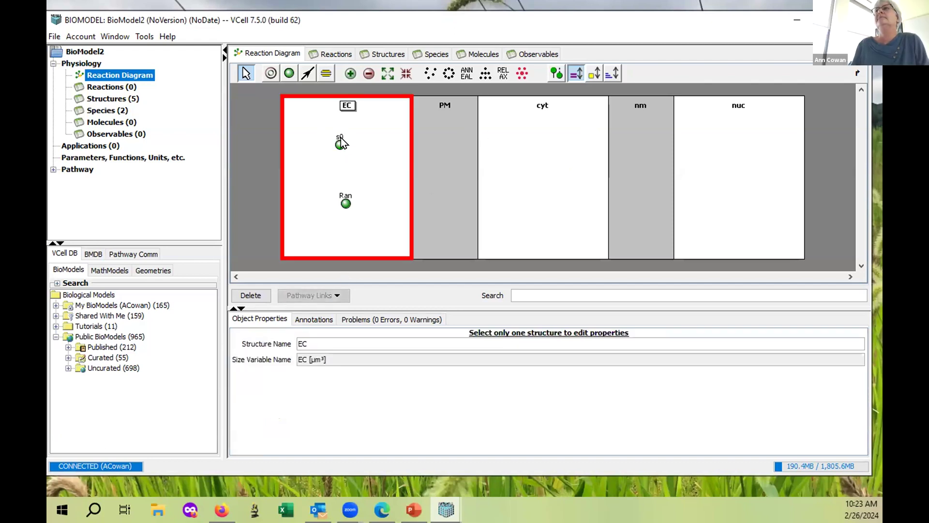
click(337, 145)
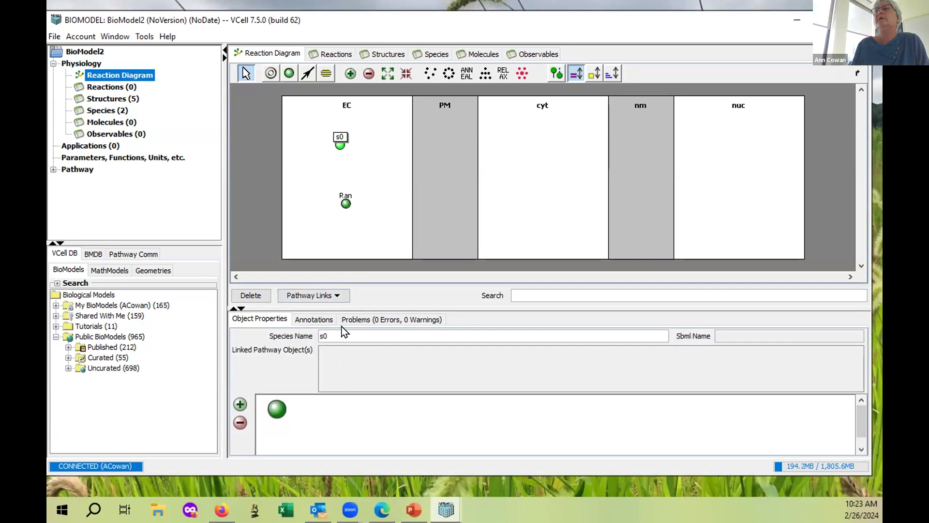
double_click(324, 327)
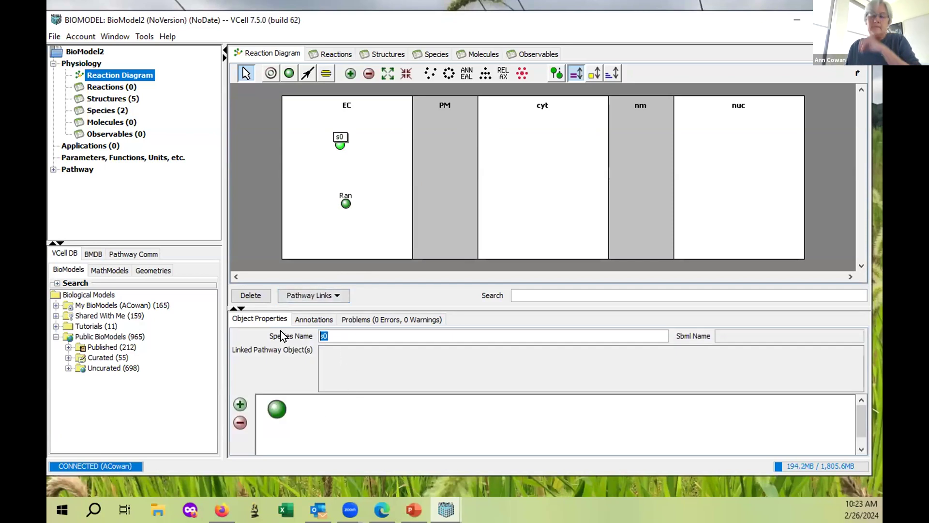
text(C_)
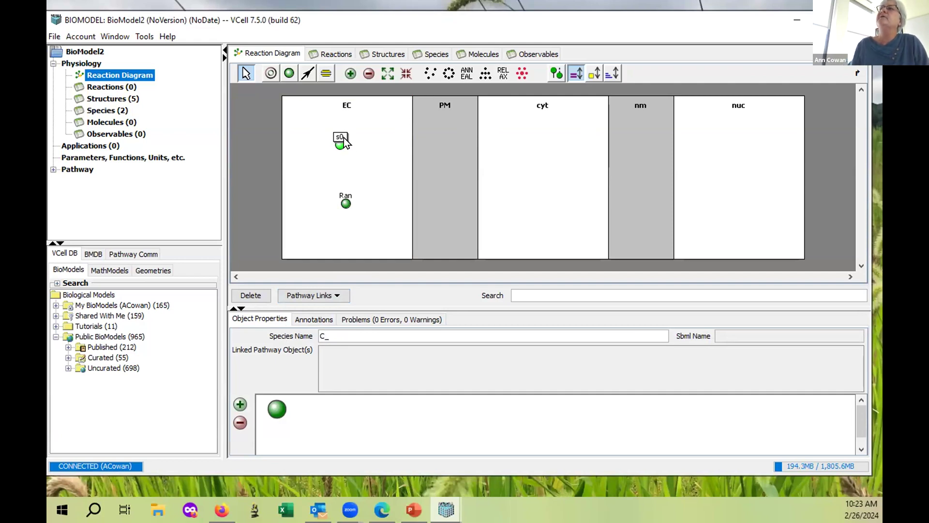
click(247, 70)
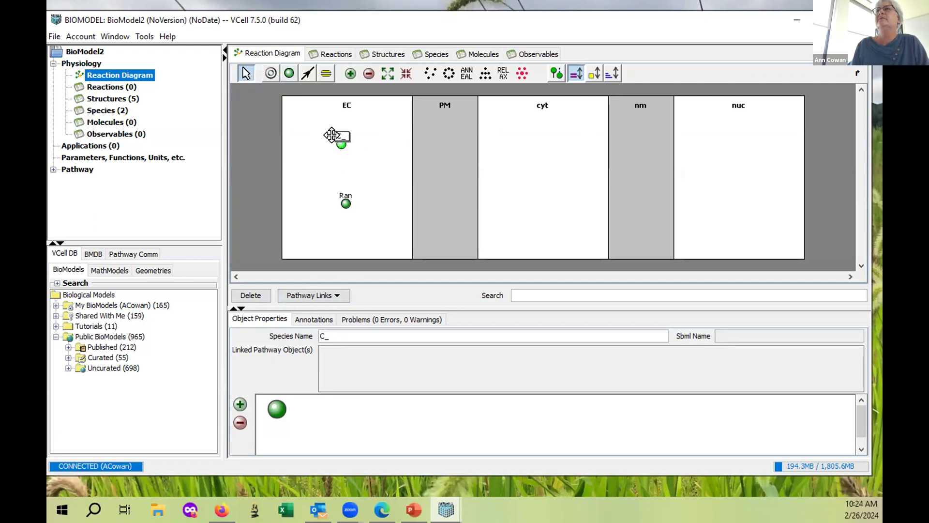
Delete both the C_ and Ran species from the EC compartment.
key(Delete)
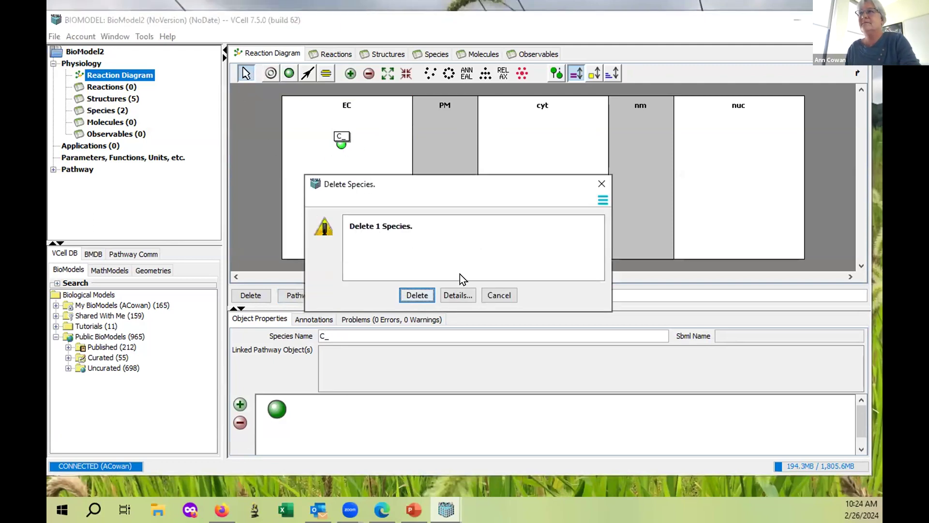
click(416, 294)
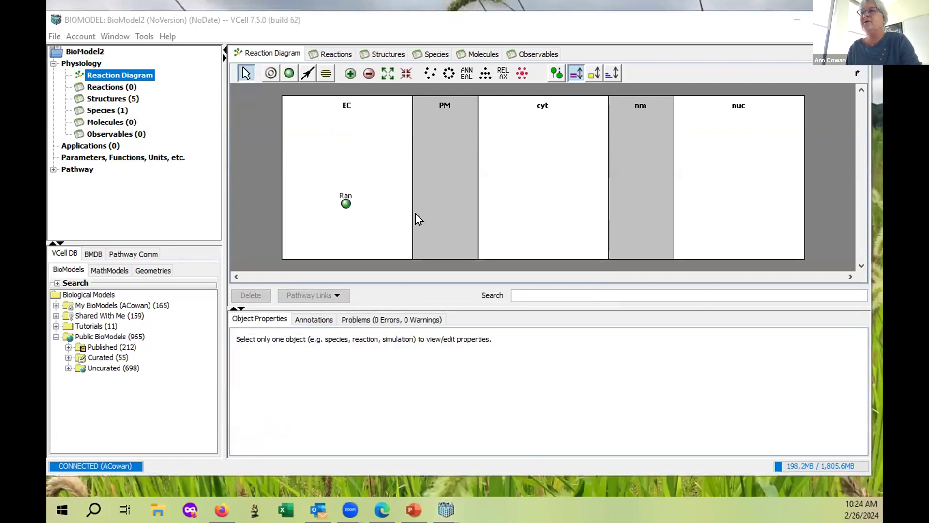
click(342, 203)
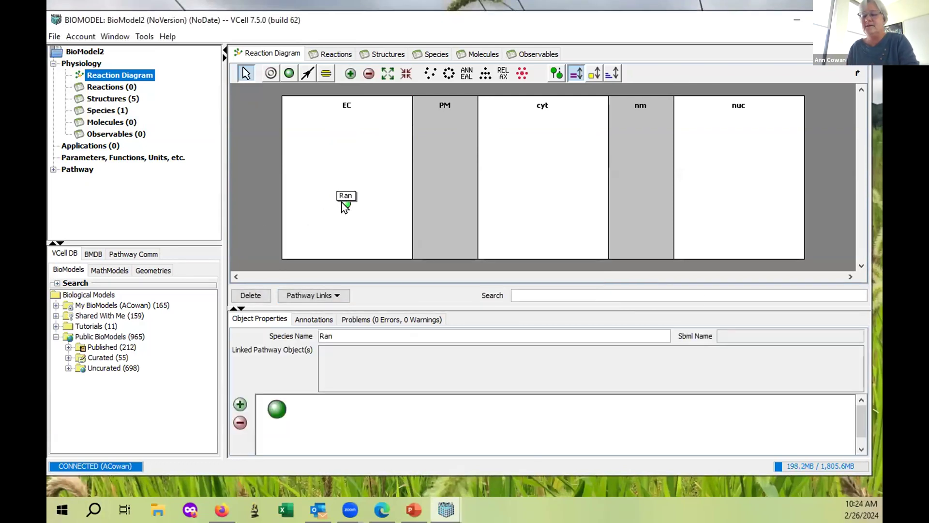
key(Delete)
click(417, 295)
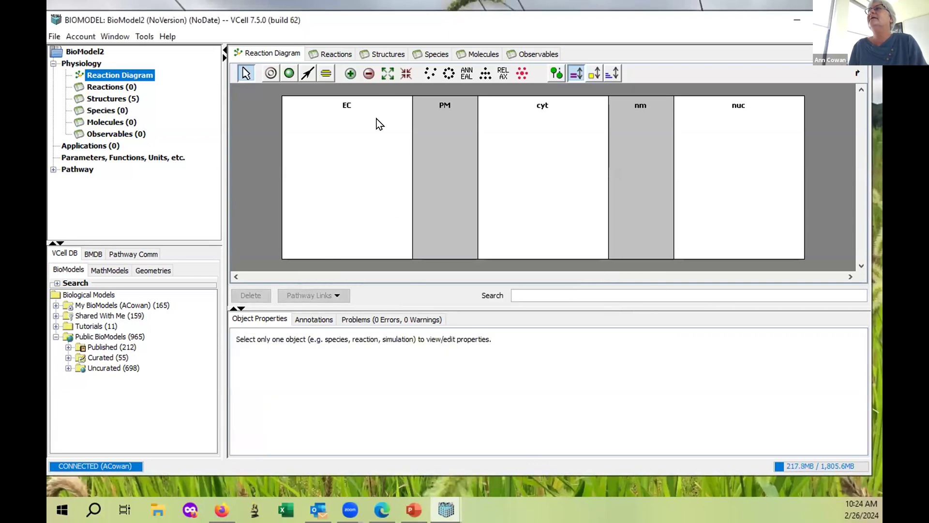
Place two species in the cyt compartment, one near its upper edge and one in its lower part.
click(289, 73)
click(551, 130)
click(564, 204)
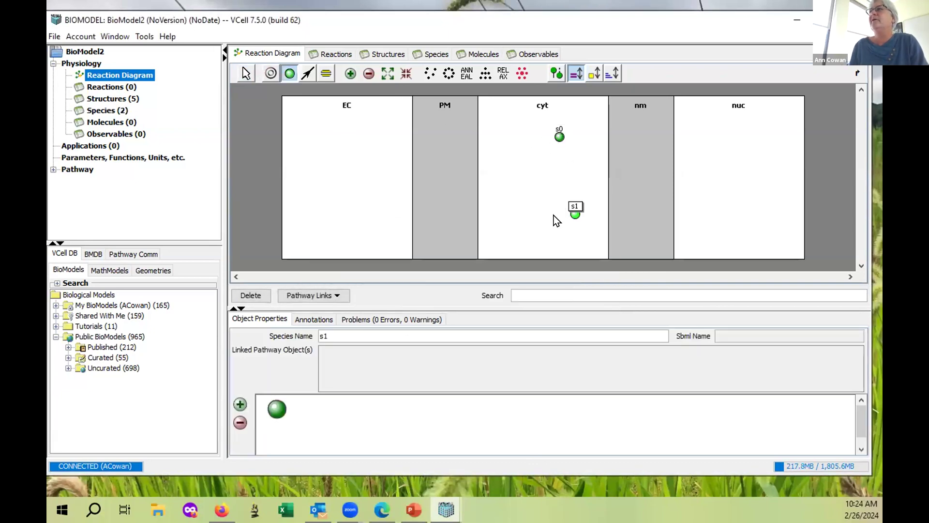
click(242, 73)
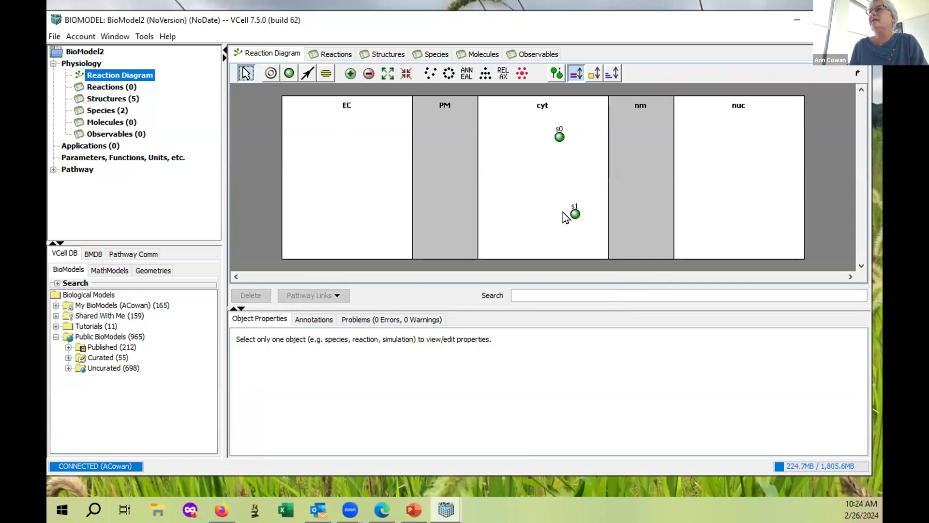
Rename the lower species in cyt as Ran and the upper one as C_cyt.
click(570, 211)
double_click(348, 336)
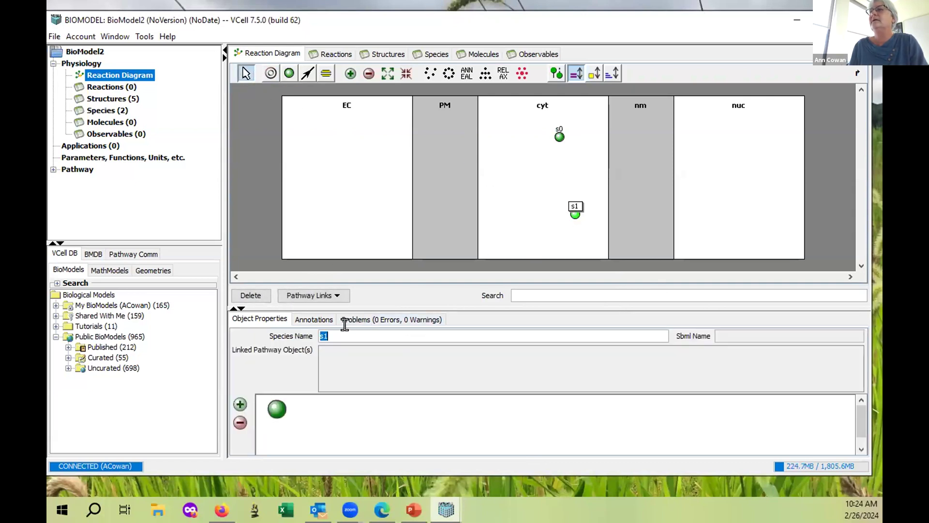
text(Ran)
key(Return)
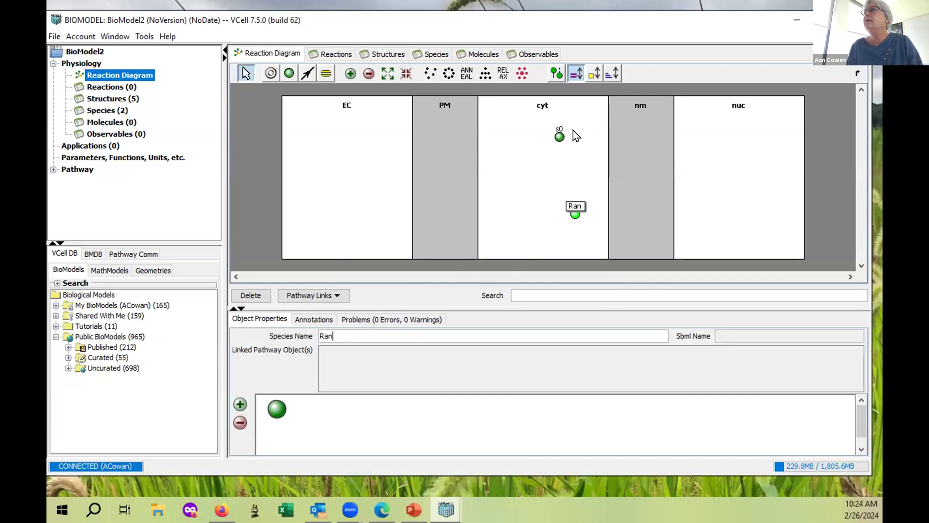
click(560, 137)
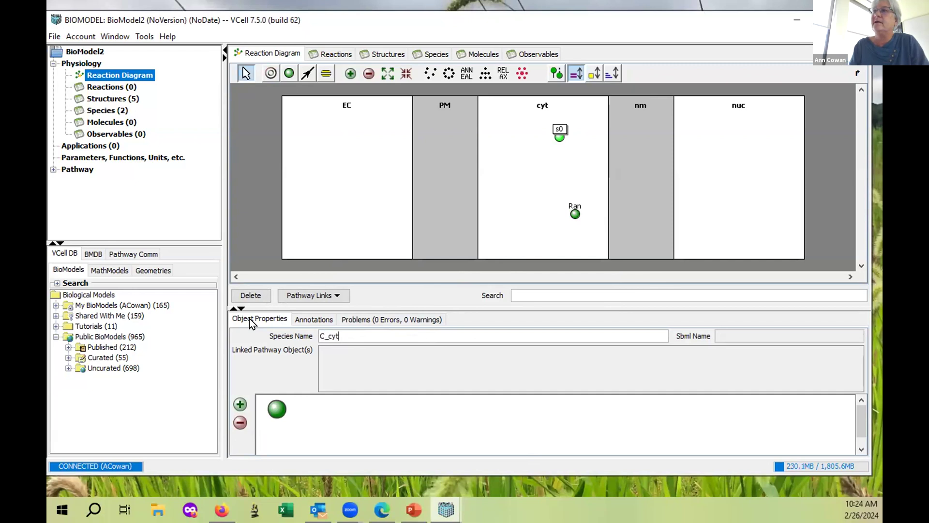
key(Return)
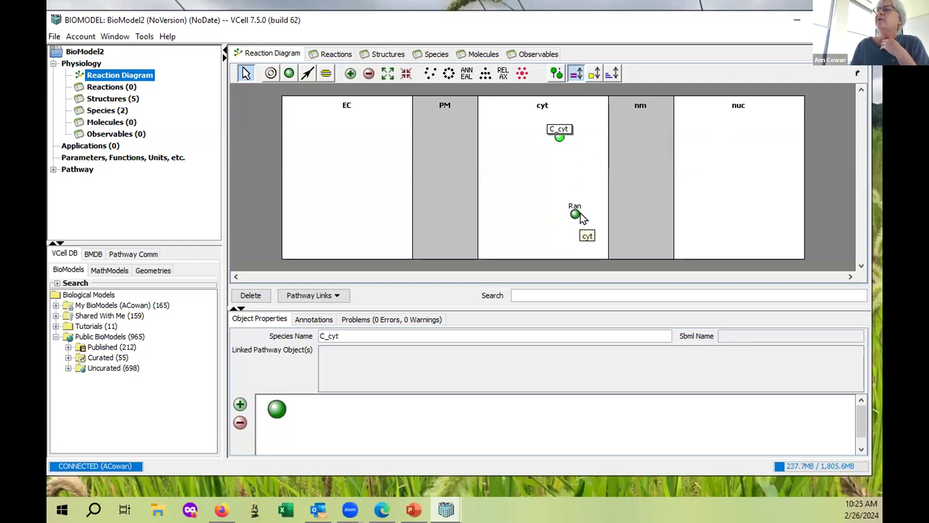
Move Ran and C_cyt toward the PM side of cyt and draw a reaction combining both into a new product species.
drag(574, 214, 504, 207)
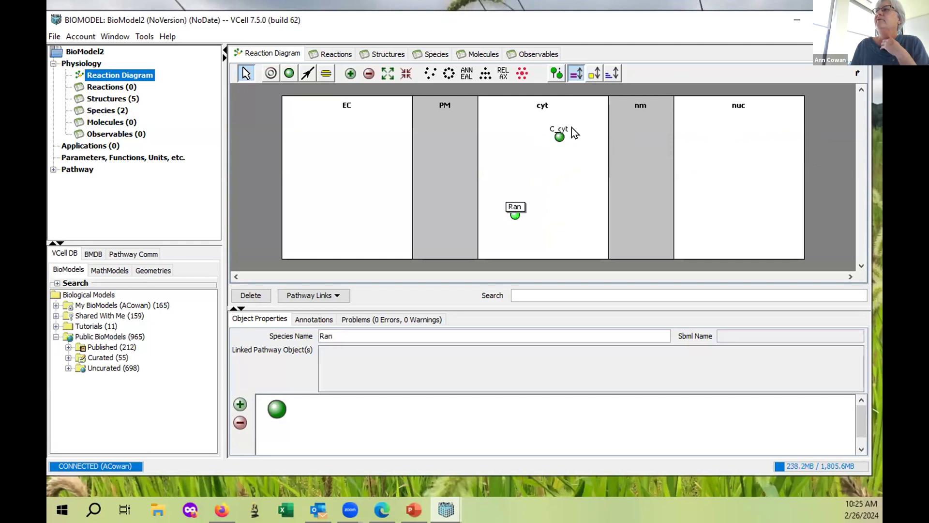
drag(550, 134, 502, 150)
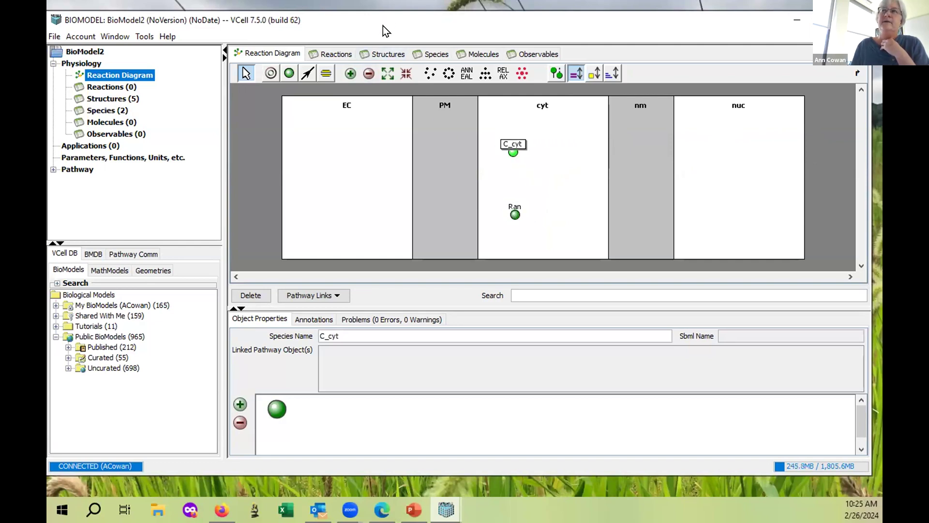
click(307, 74)
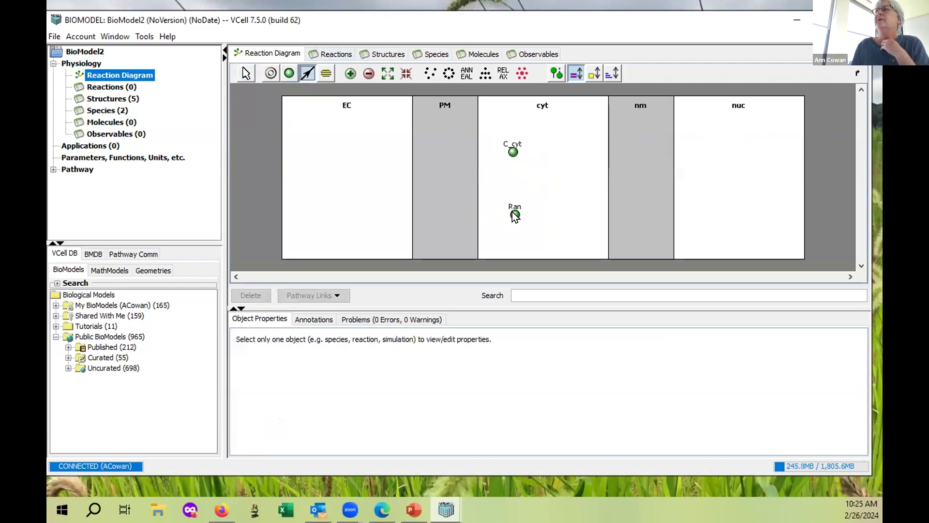
drag(514, 218, 548, 187)
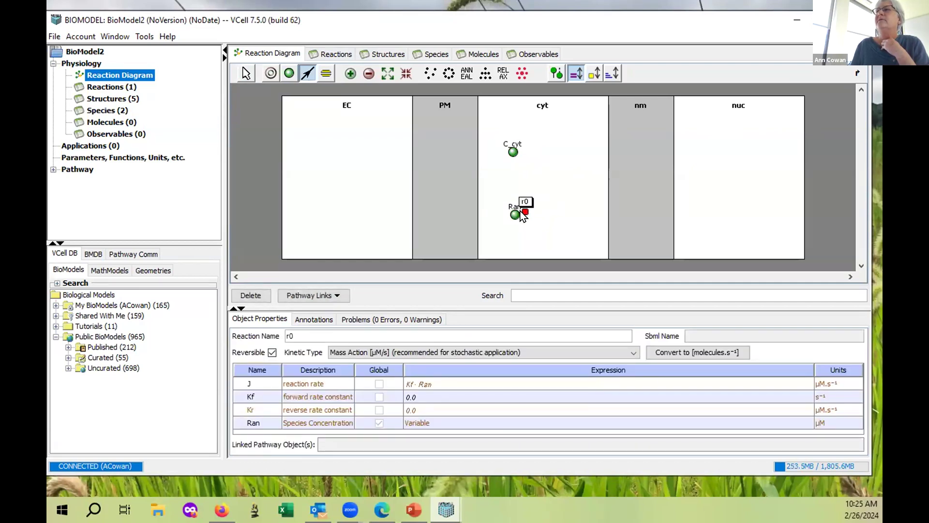
drag(521, 211, 576, 178)
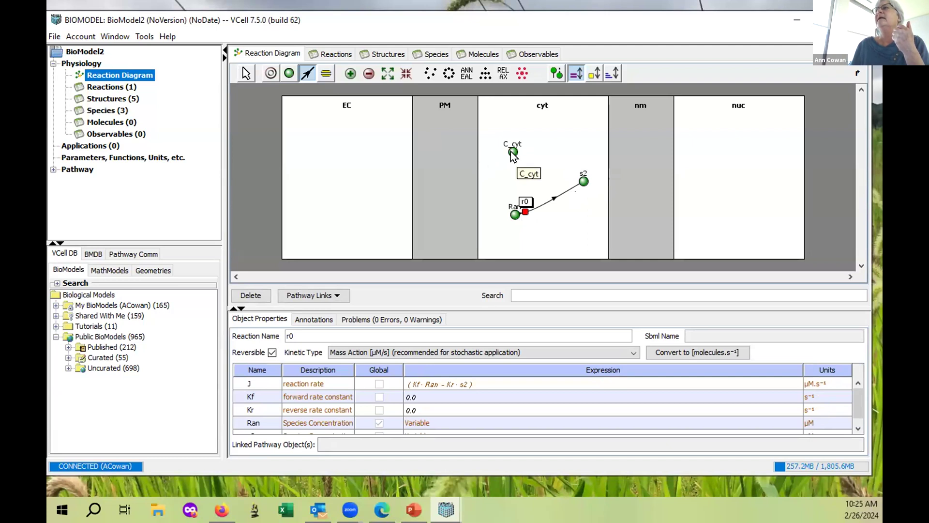
drag(513, 153, 521, 216)
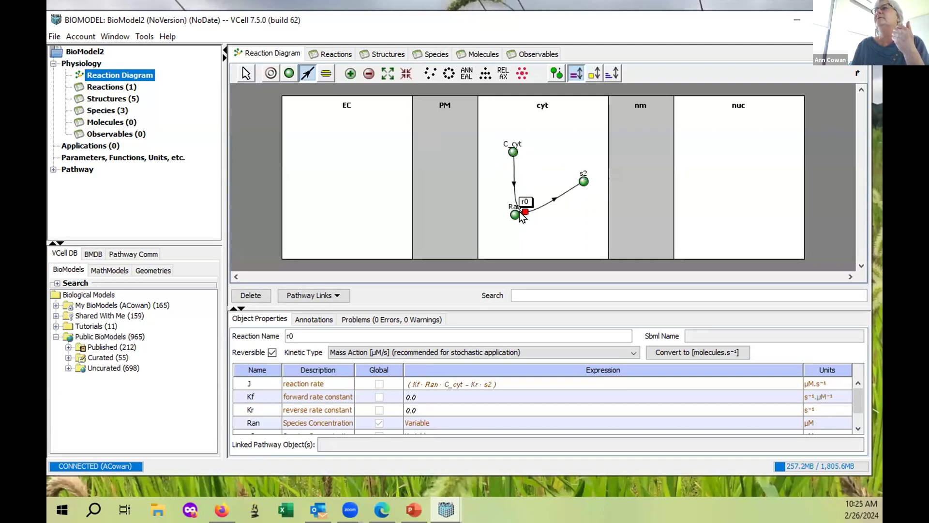
Spread out the reaction diagram in cyt, with C_cyt and Ran farther apart and the reaction node between them and the product.
click(246, 73)
drag(512, 145, 507, 127)
drag(498, 207, 474, 229)
drag(525, 211, 590, 164)
Rename the reaction's product species s2 as RanC_cyt.
click(330, 335)
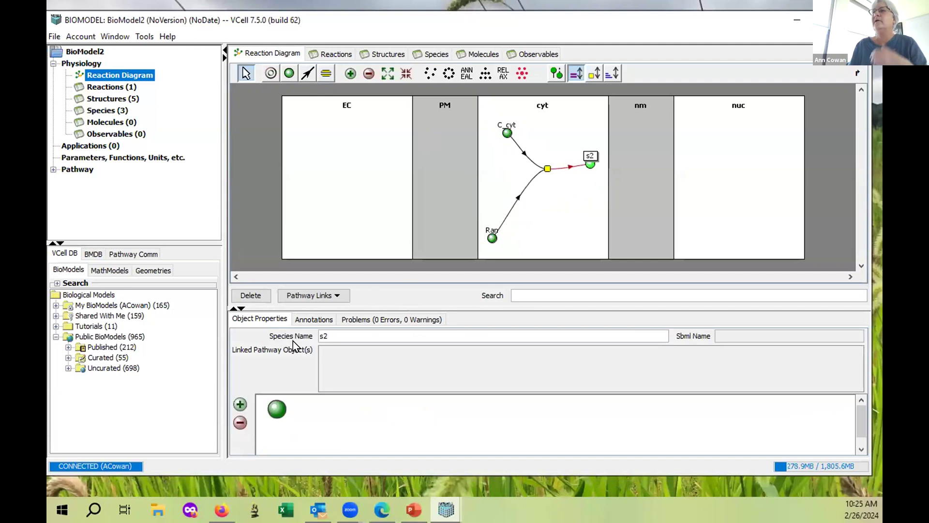
double_click(322, 335)
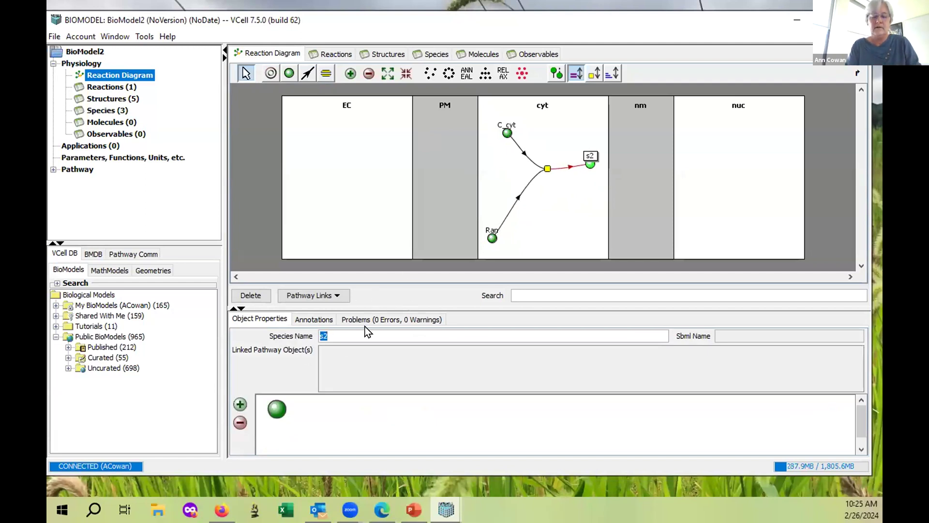
text(Ran)
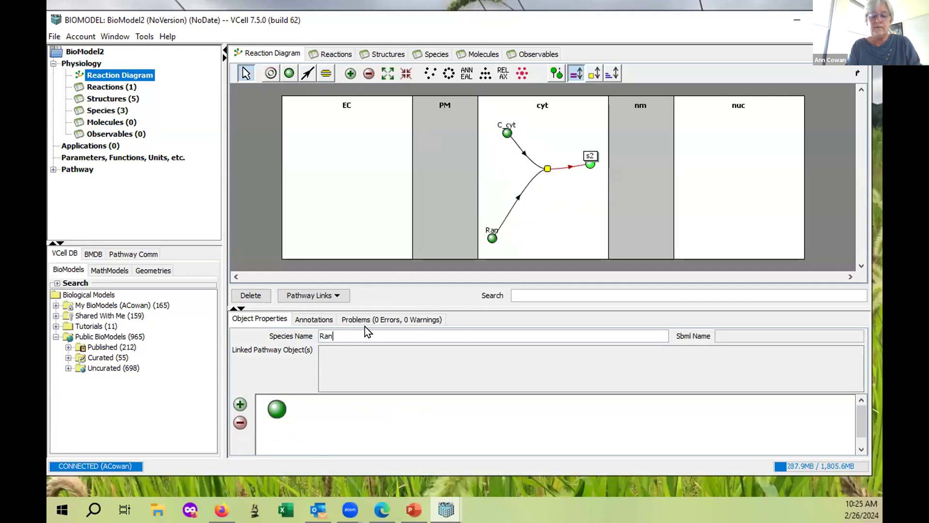
text(C_cyt)
key(Return)
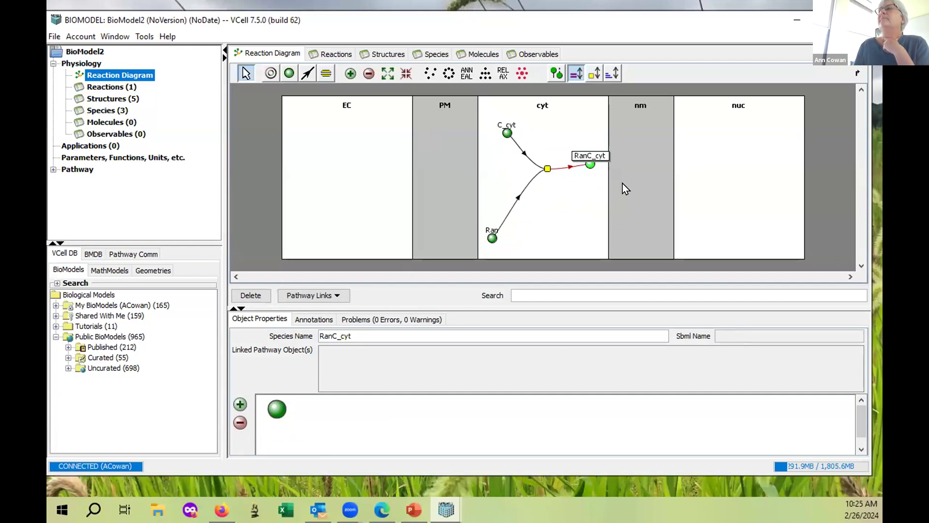
Rename the reaction in cyt that joins Ran and C_cyt as CargoBinding.
click(545, 168)
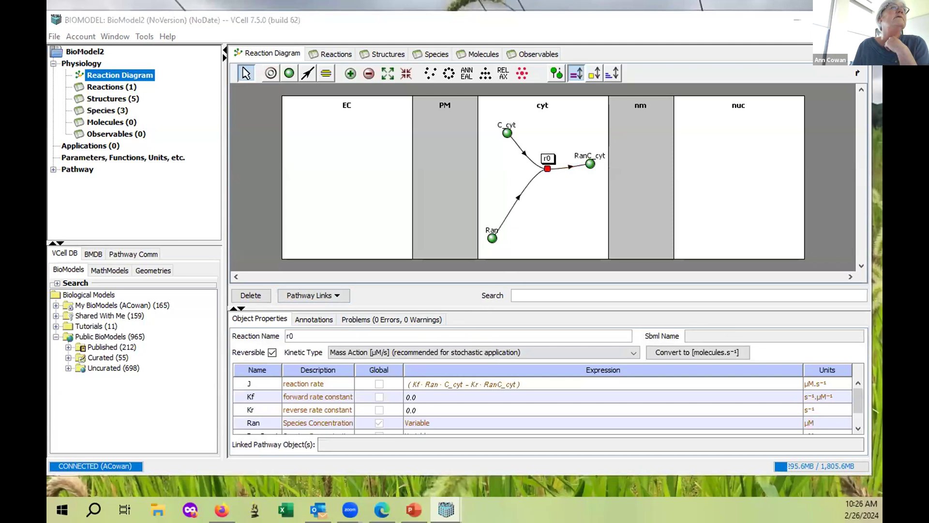
key(alt+Tab)
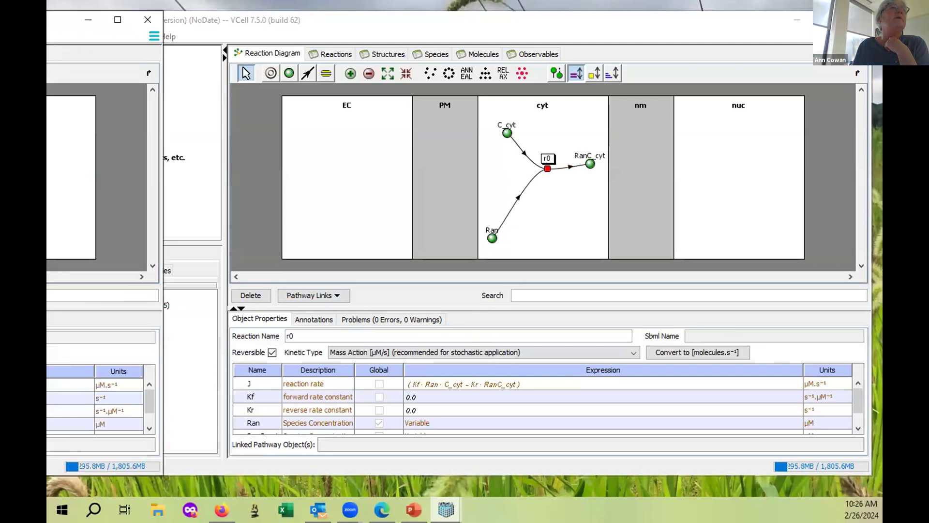
click(602, 26)
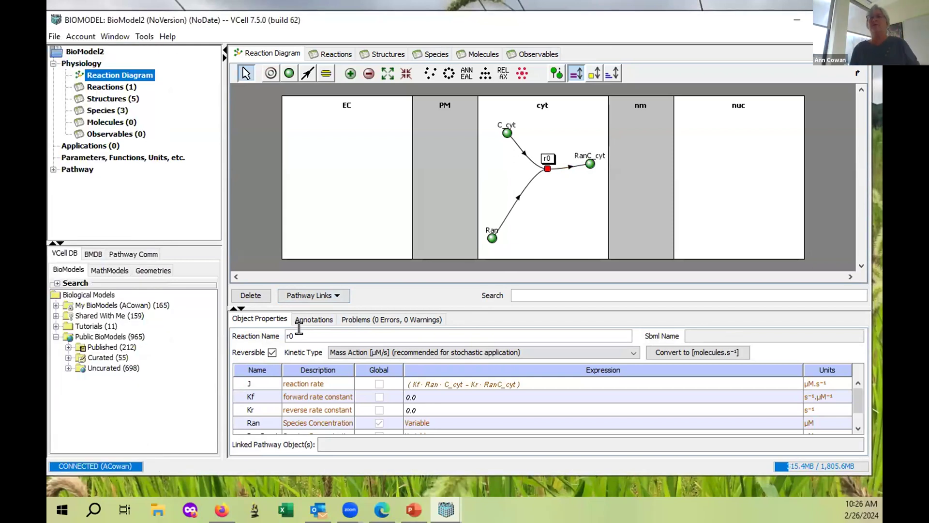
click(262, 317)
text(CargoBinding)
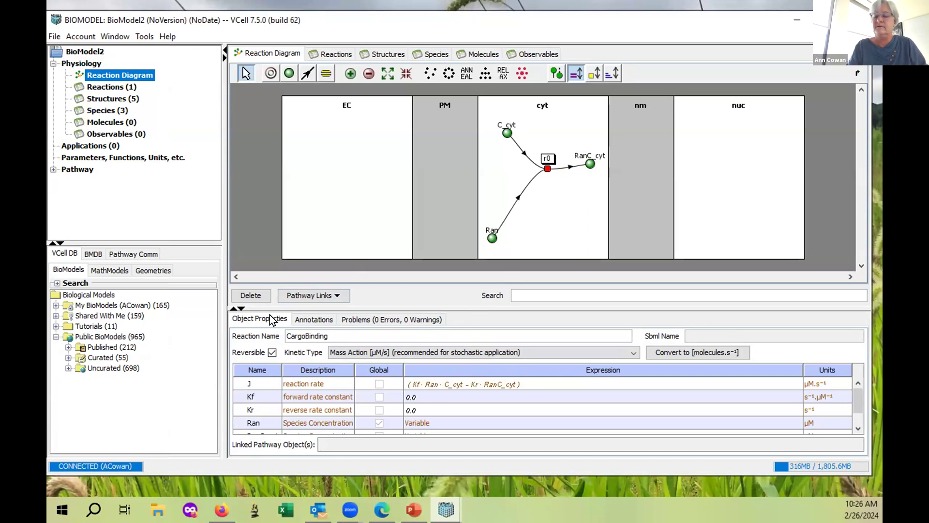
key(Return)
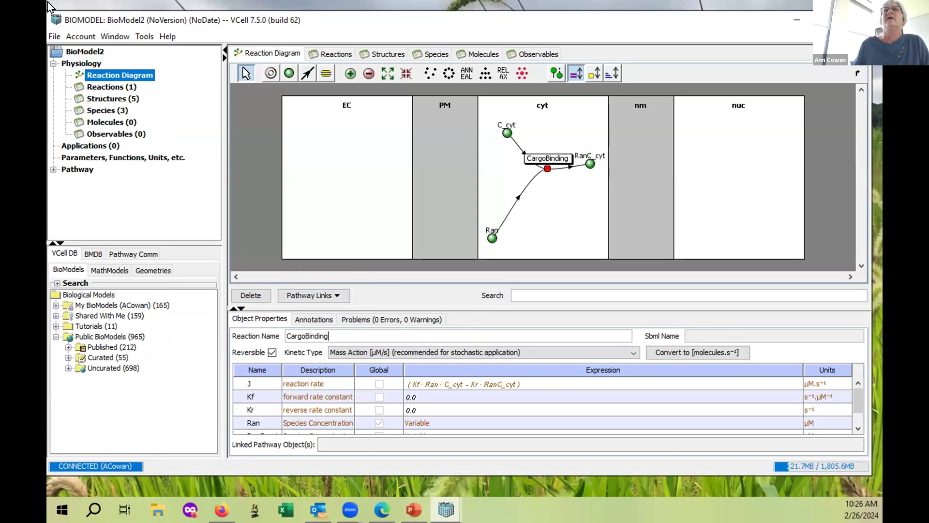
click(47, 27)
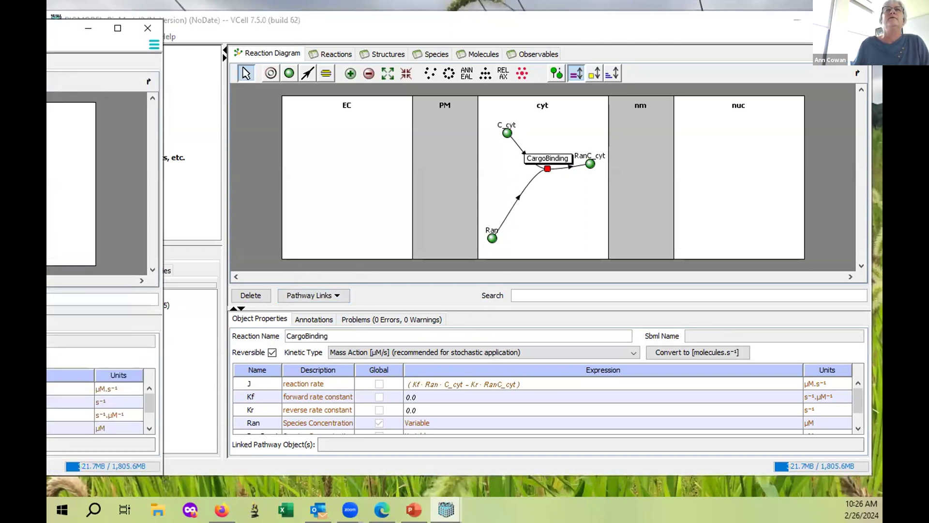
click(632, 22)
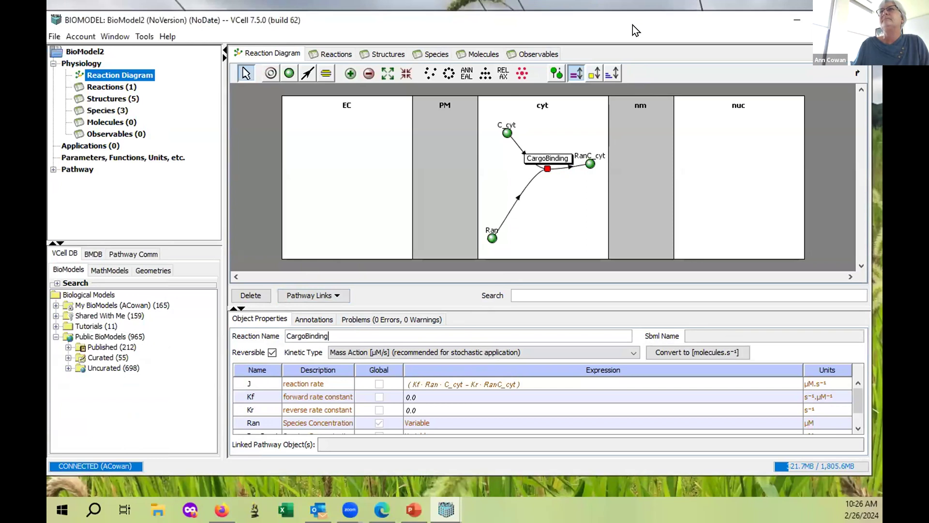
drag(632, 20, 644, 27)
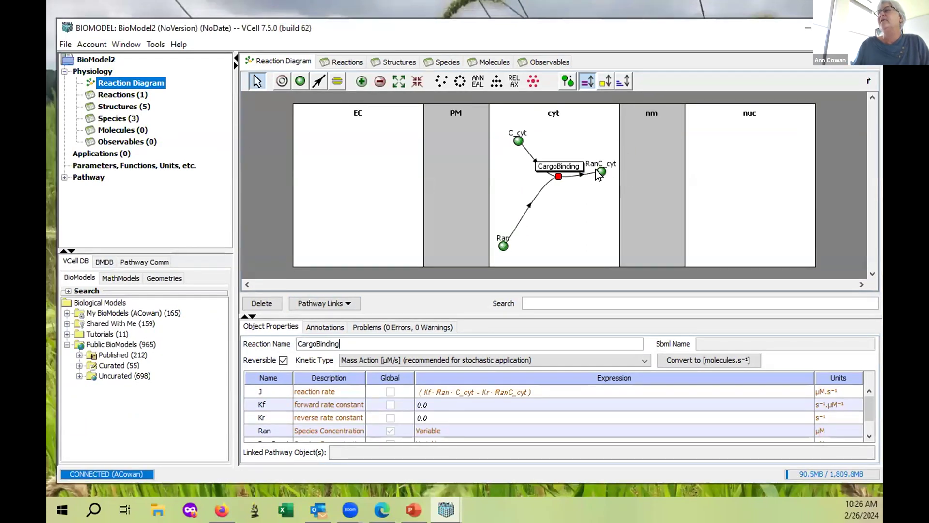
Add a flux reaction in the nm membrane and connect RanC_cyt through it to a new species in nuc.
click(335, 81)
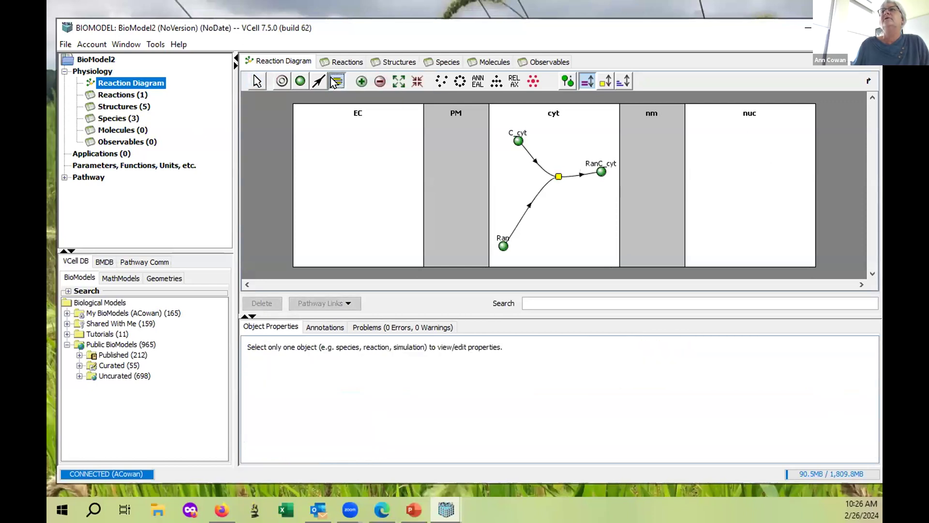
click(648, 176)
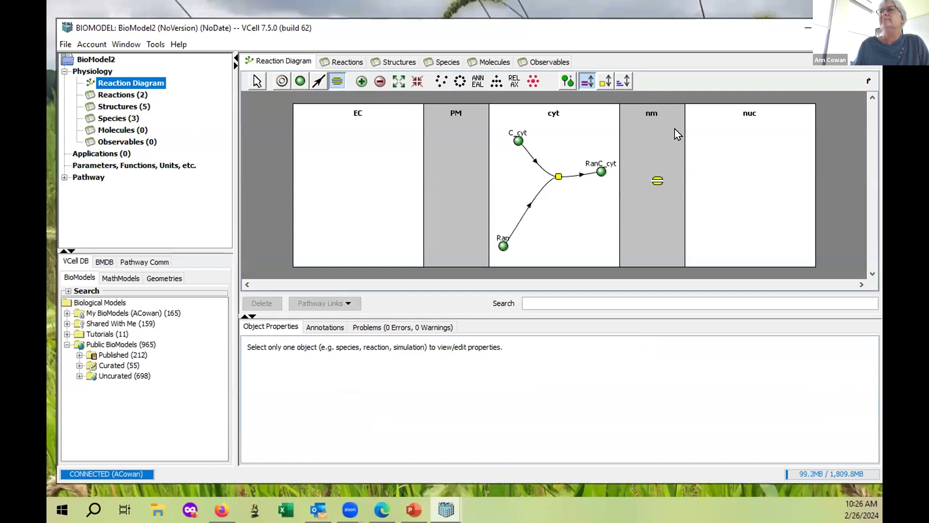
click(258, 82)
mouse_move(591, 175)
mouse_down()
mouse_move(638, 175)
mouse_move(578, 173)
mouse_up()
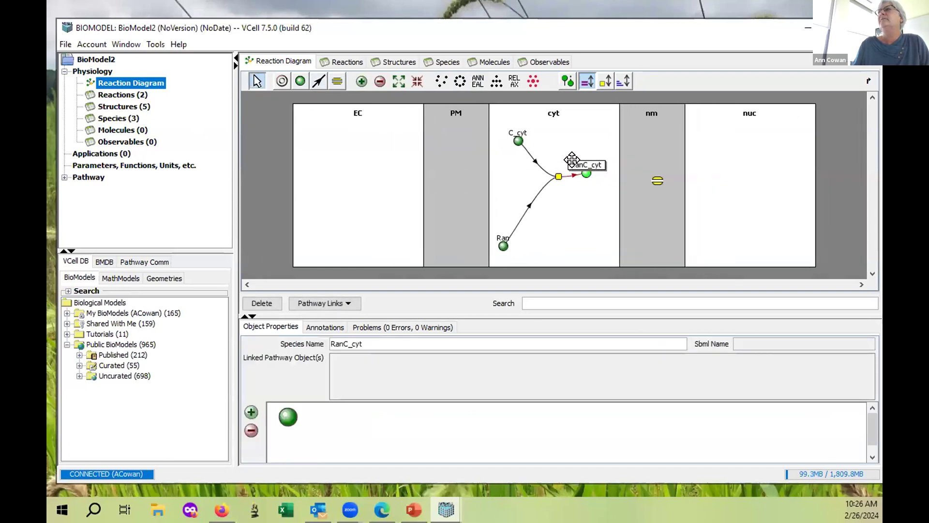
click(336, 81)
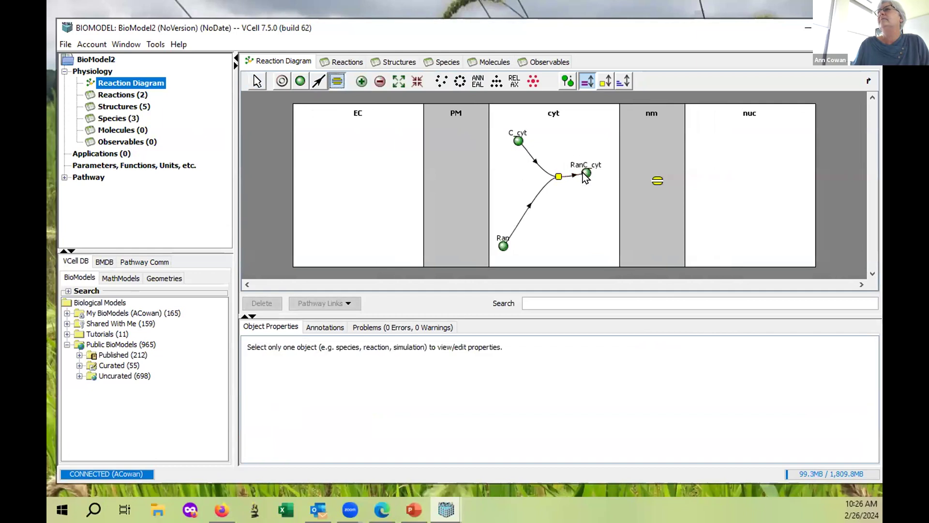
click(656, 181)
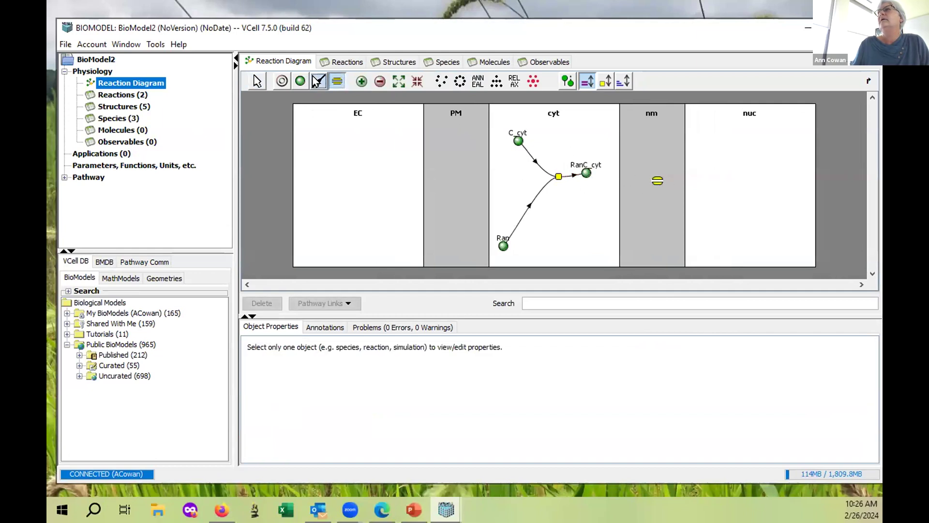
drag(584, 172, 733, 184)
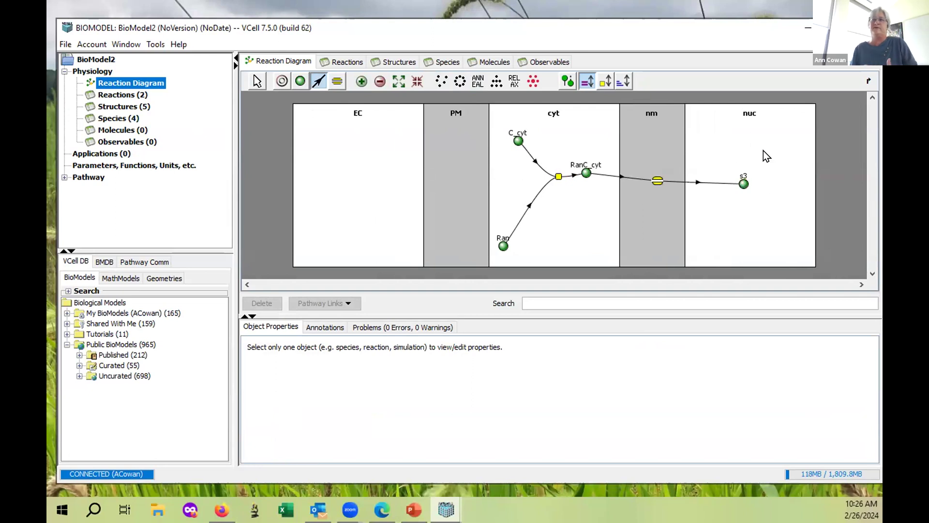
Rename the new species in nuc as RanC_nuc.
click(257, 81)
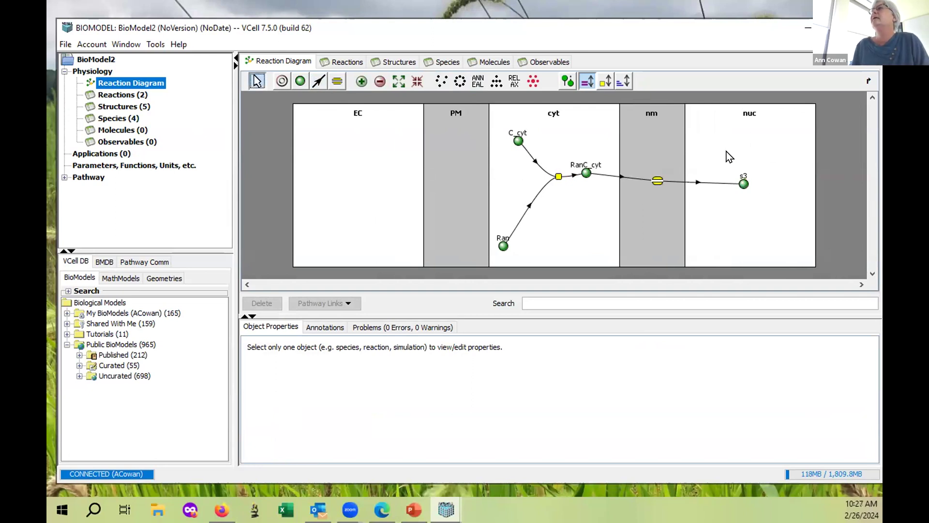
click(743, 185)
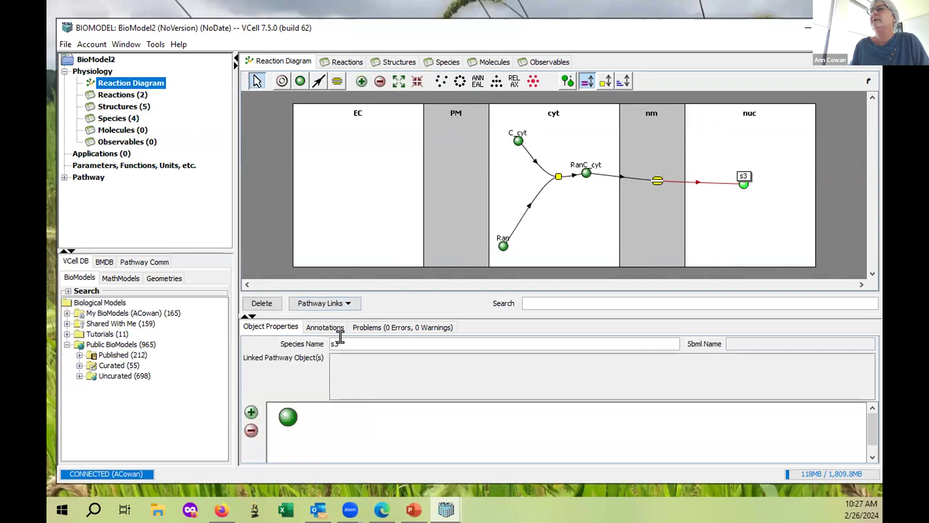
drag(345, 345, 312, 339)
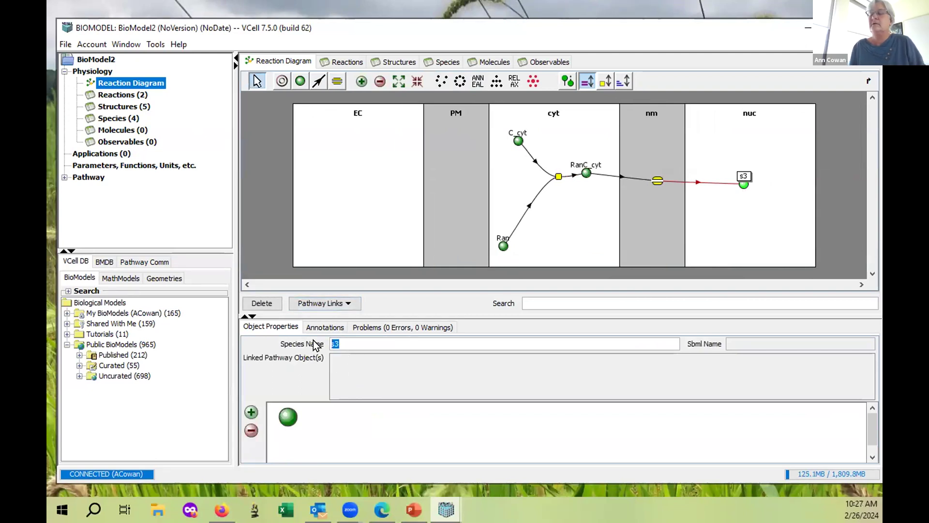
text(RanC)
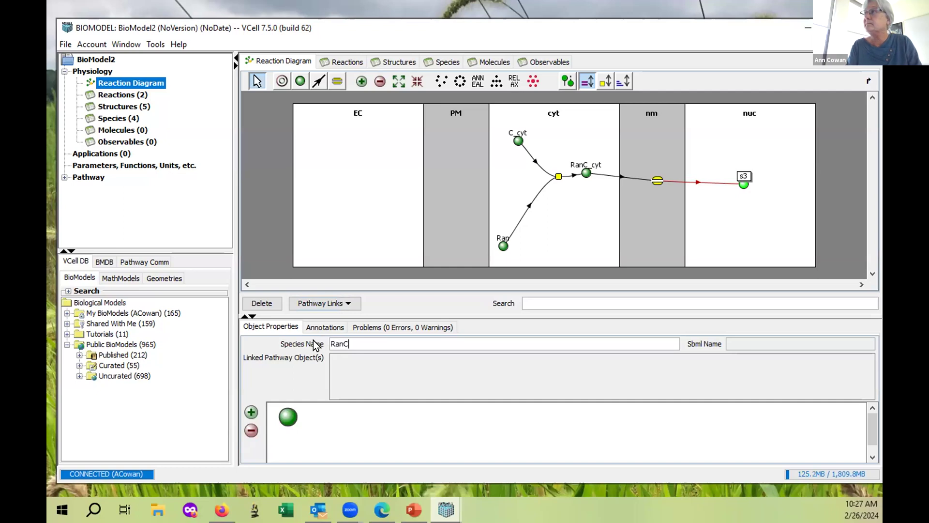
text(_nuc)
key(Return)
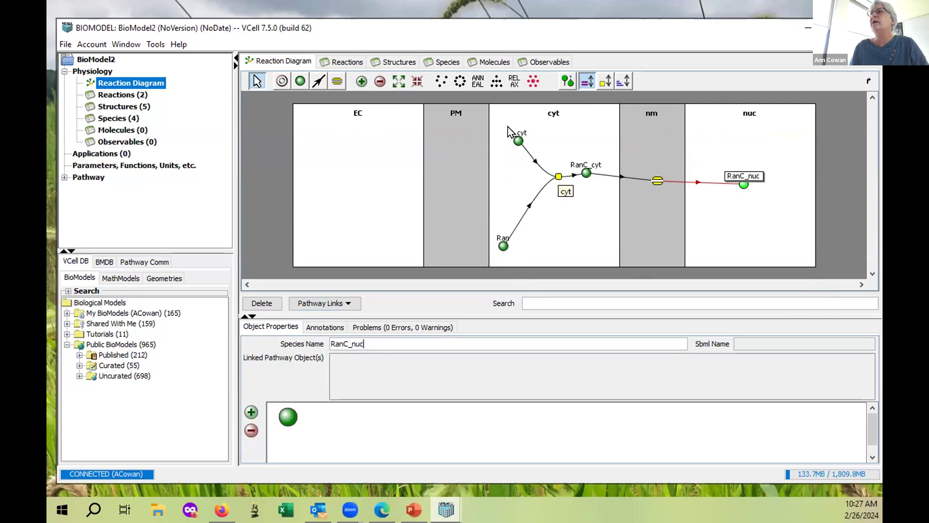
Shift C_cyt and the CargoBinding reaction node closer to the PM side of cyt.
drag(511, 131, 496, 124)
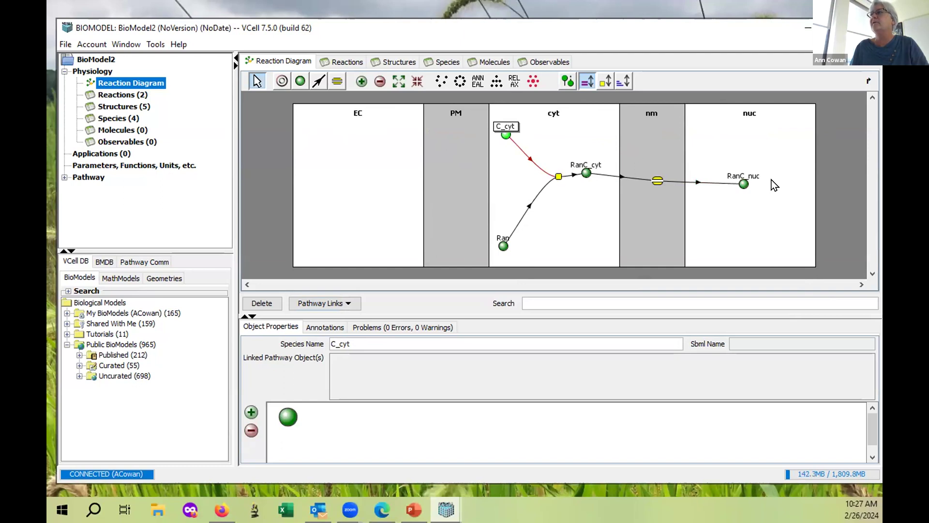
click(557, 177)
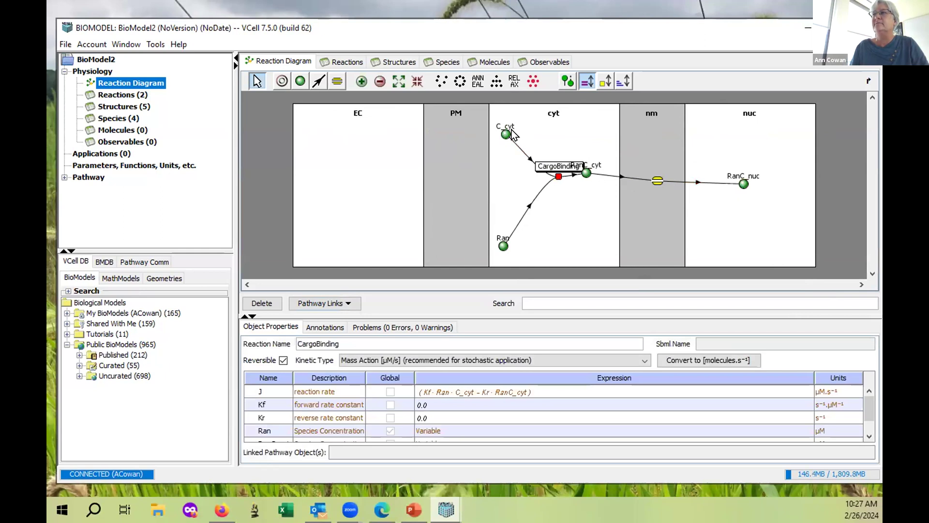
click(656, 182)
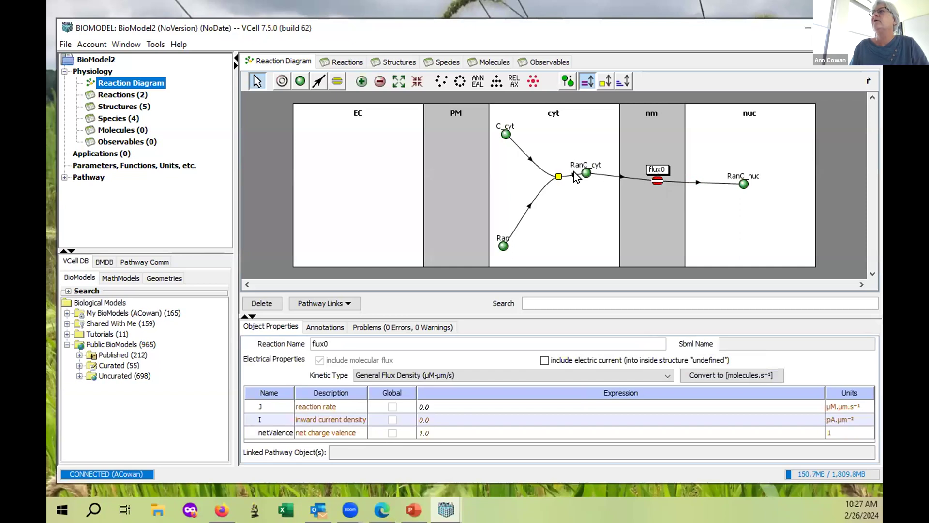
mouse_move(555, 178)
mouse_down()
mouse_move(504, 164)
mouse_move(539, 177)
mouse_up()
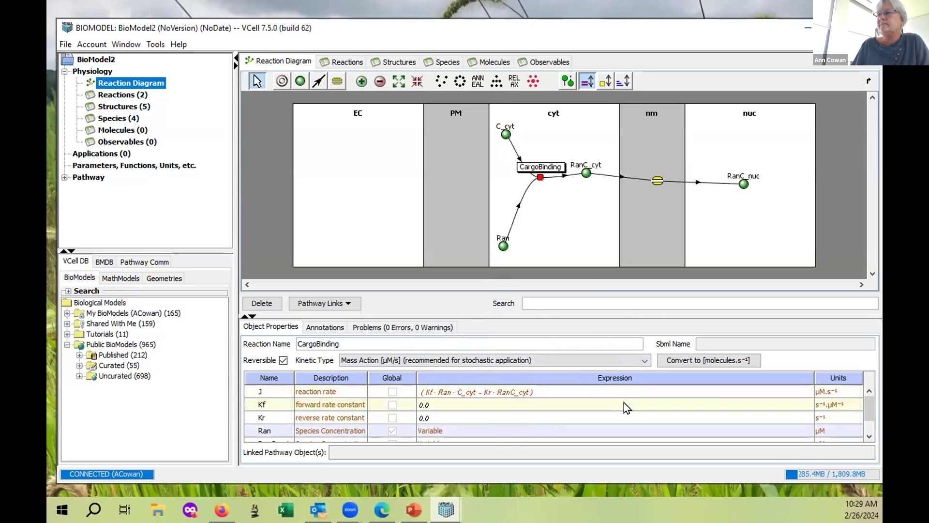
scroll(624, 403, down, 1)
scroll(623, 402, up, 1)
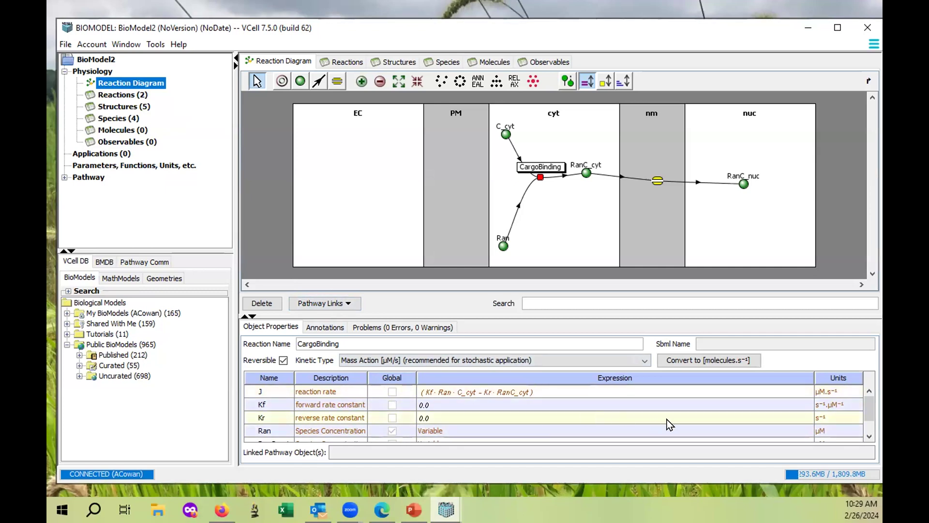
scroll(666, 419, down, 1)
scroll(666, 420, up, 1)
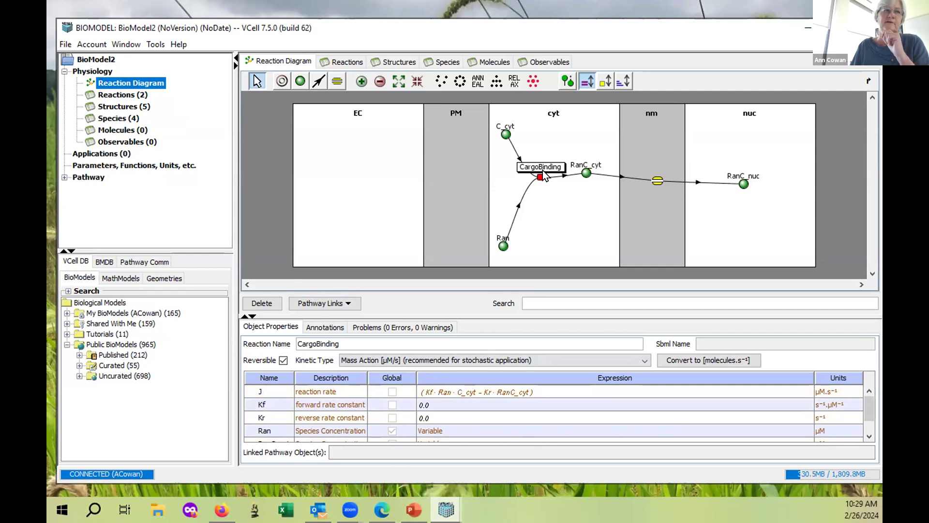
Set CargoBinding's forward rate constant Kf to a new user-defined parameter named Kran.
click(387, 403)
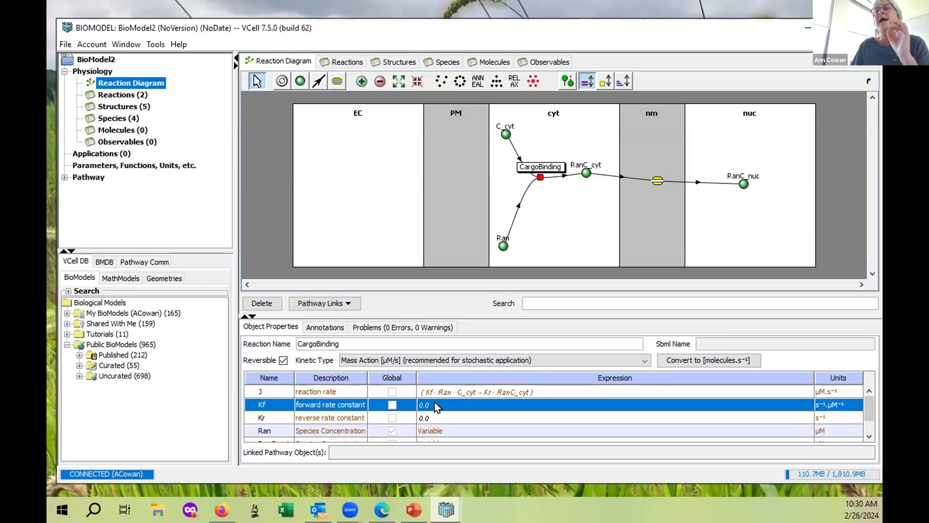
scroll(439, 400, down, 1)
scroll(439, 401, up, 1)
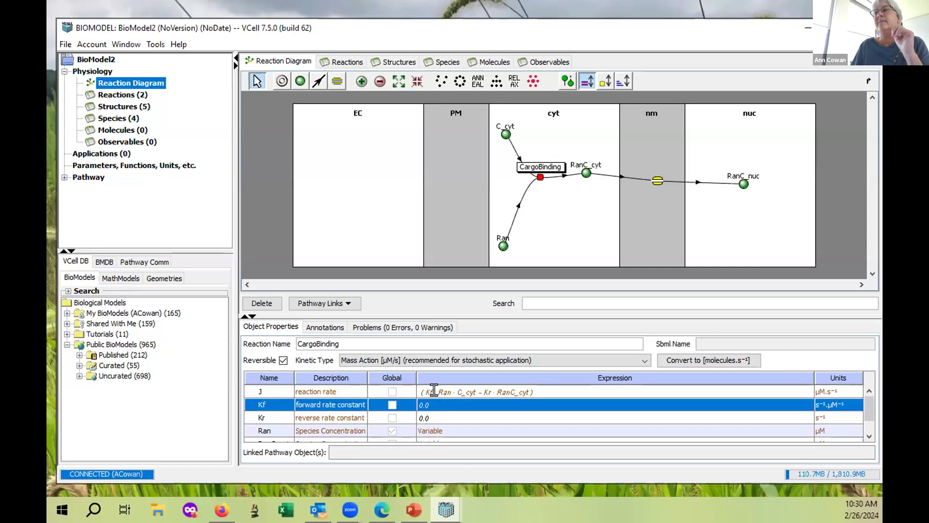
double_click(439, 402)
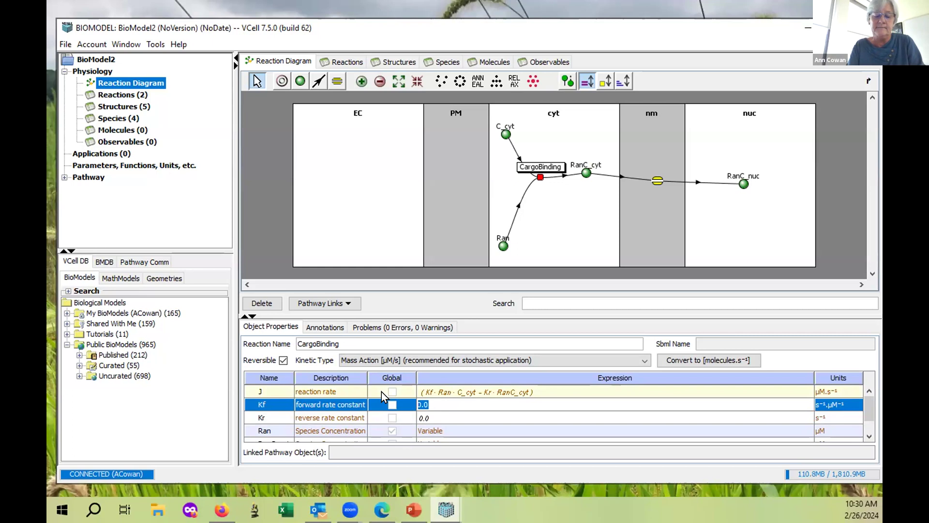
text(k)
key(BackSpace)
text(Kran)
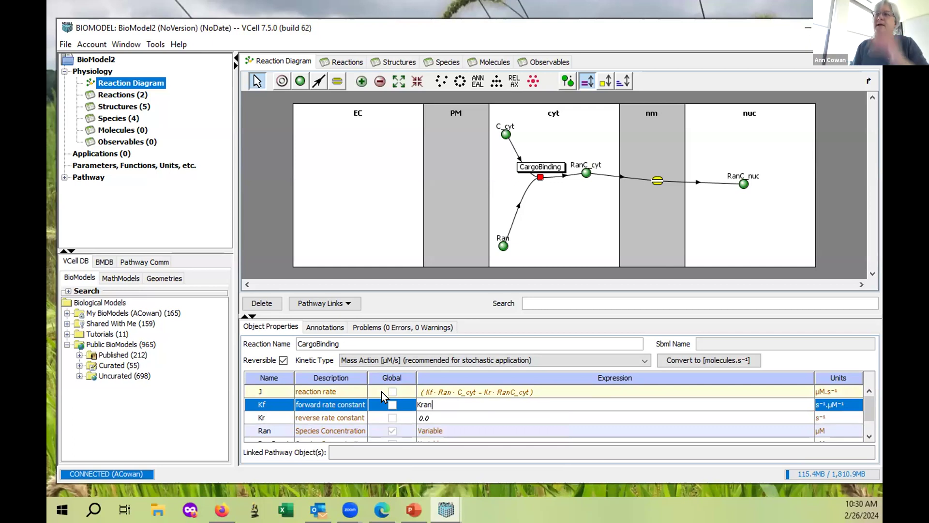
key(Return)
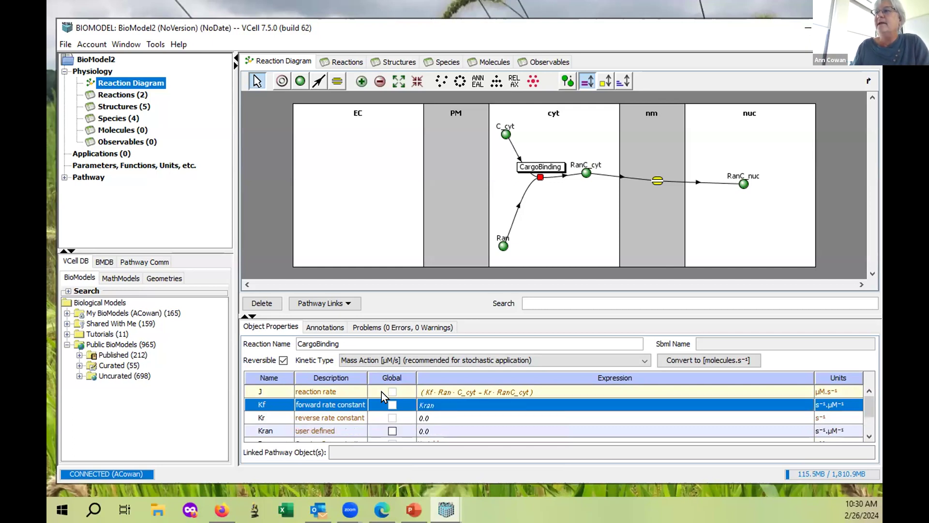
Make the user-defined parameter Kran global and turn its global setting back off.
scroll(448, 392, down, 1)
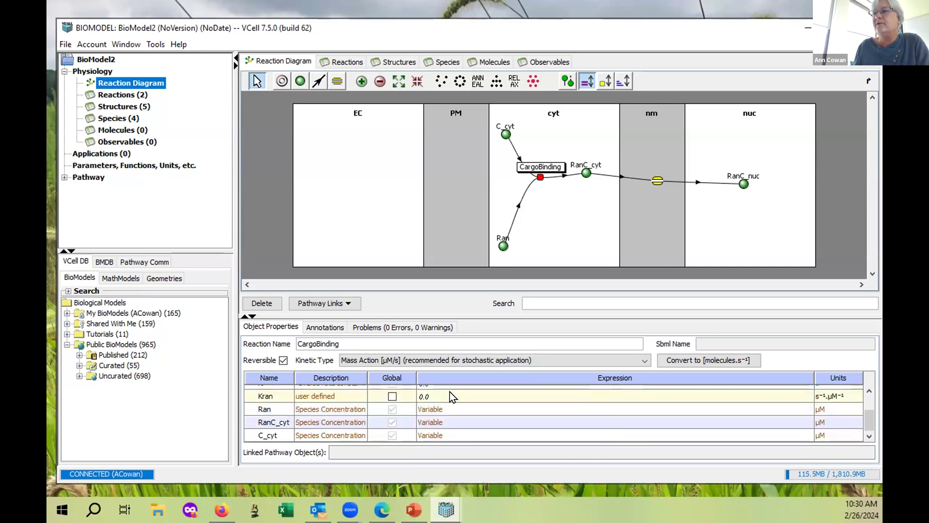
click(386, 394)
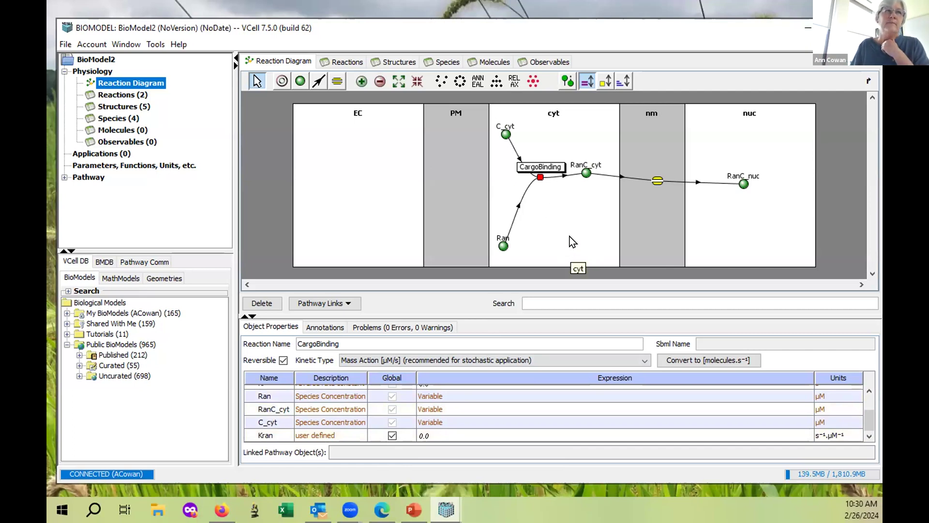
click(392, 435)
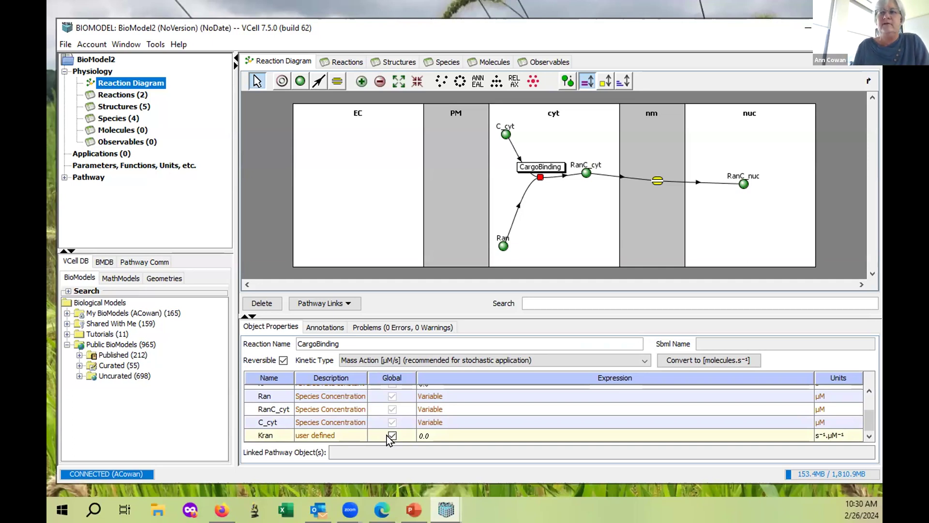
scroll(465, 425, up, 2)
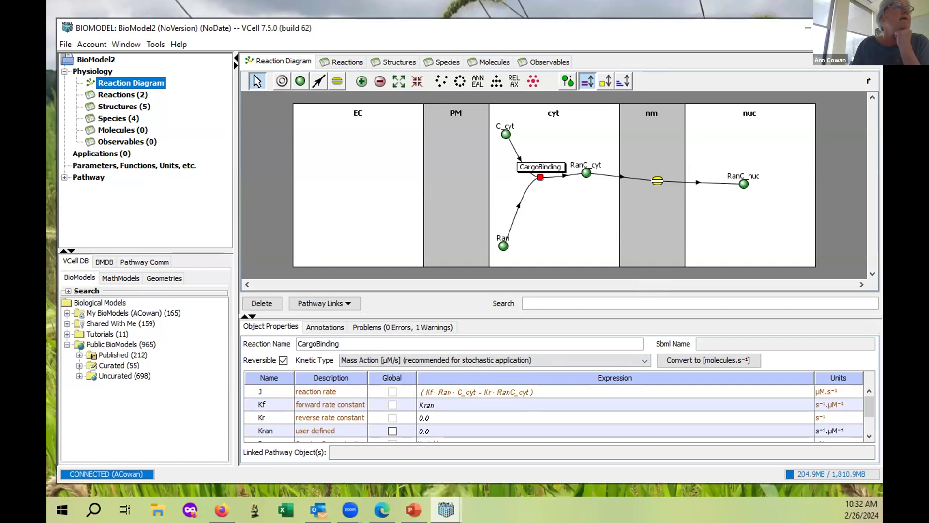
Set CargoBinding's forward rate constant Kf to 1000, replacing the Kran parameter.
click(477, 403)
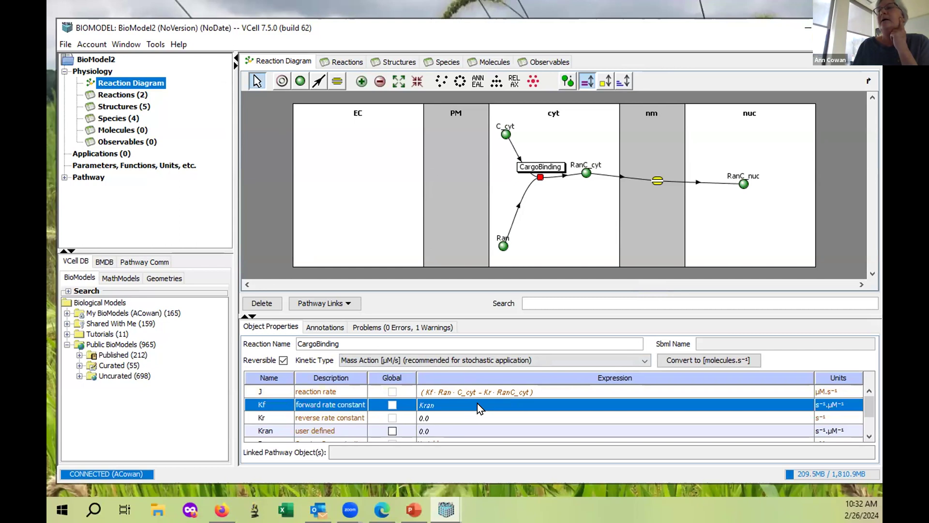
click(477, 403)
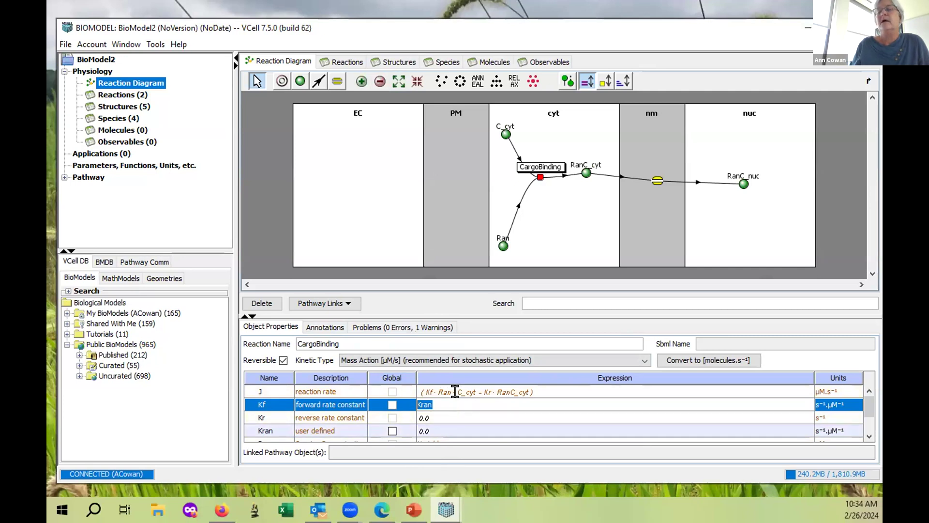
text(1000)
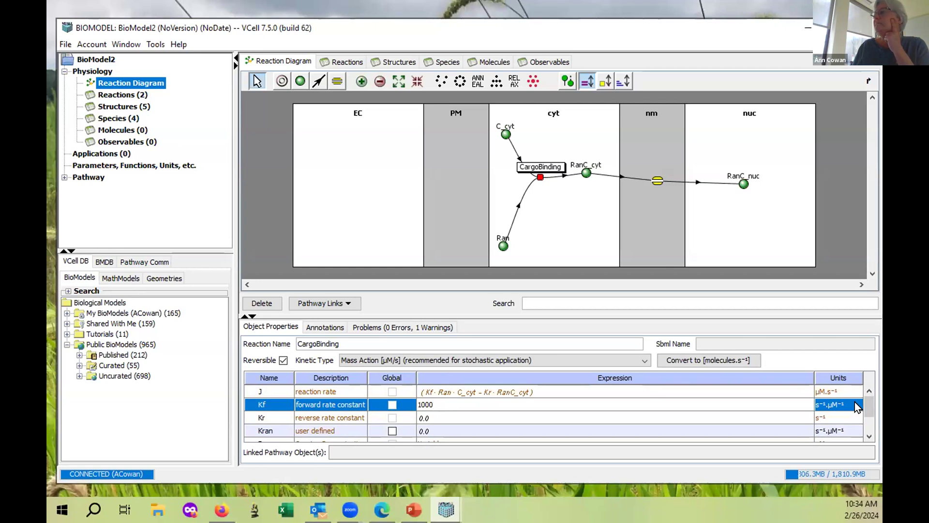
Set CargoBinding's reverse rate constant Kr to 1.0 and check the reaction's remaining parameters and units.
click(450, 415)
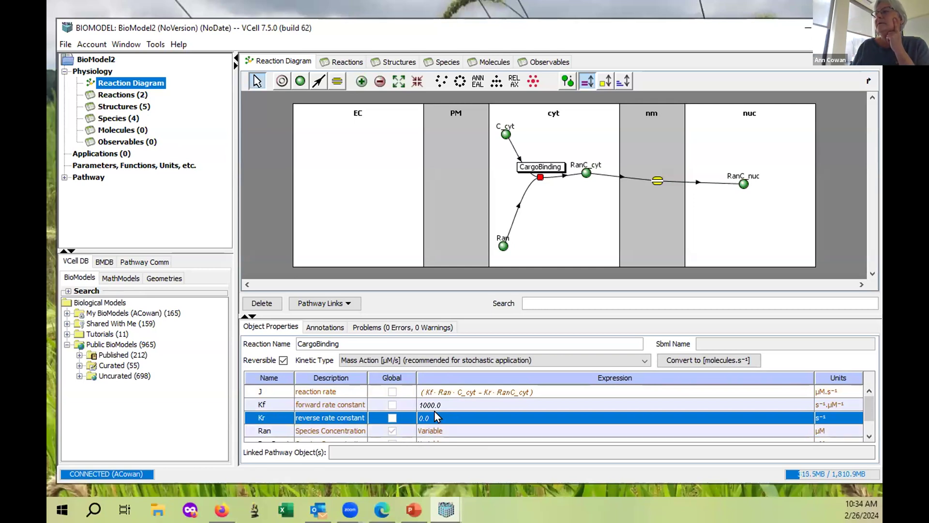
double_click(435, 412)
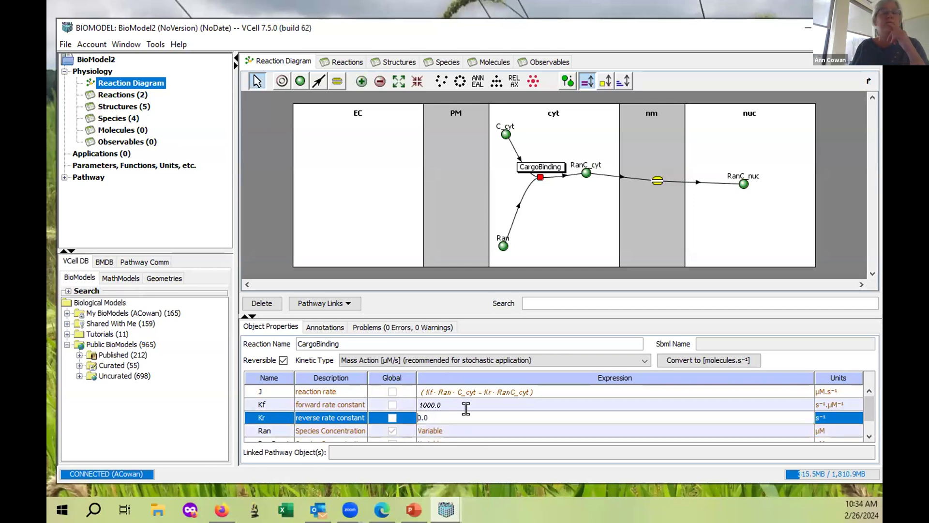
drag(429, 417, 378, 418)
text(1)
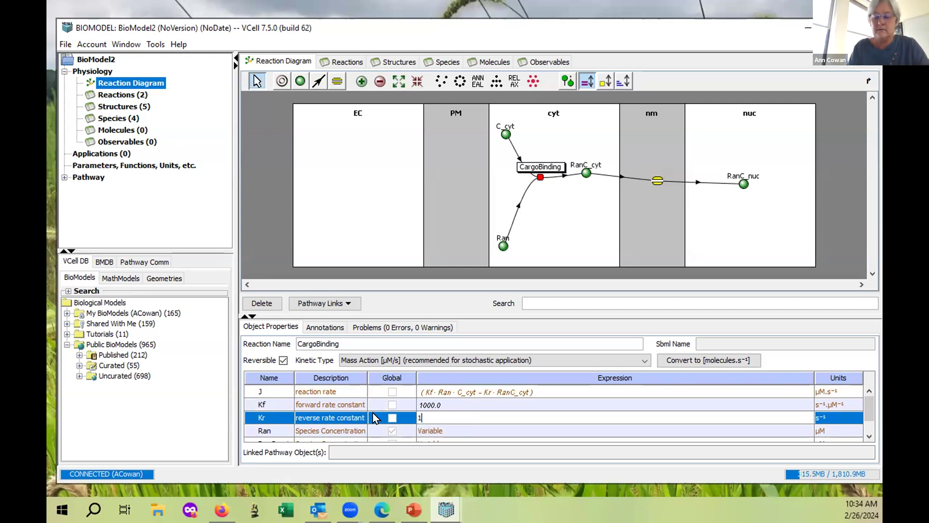
text(.0)
key(Return)
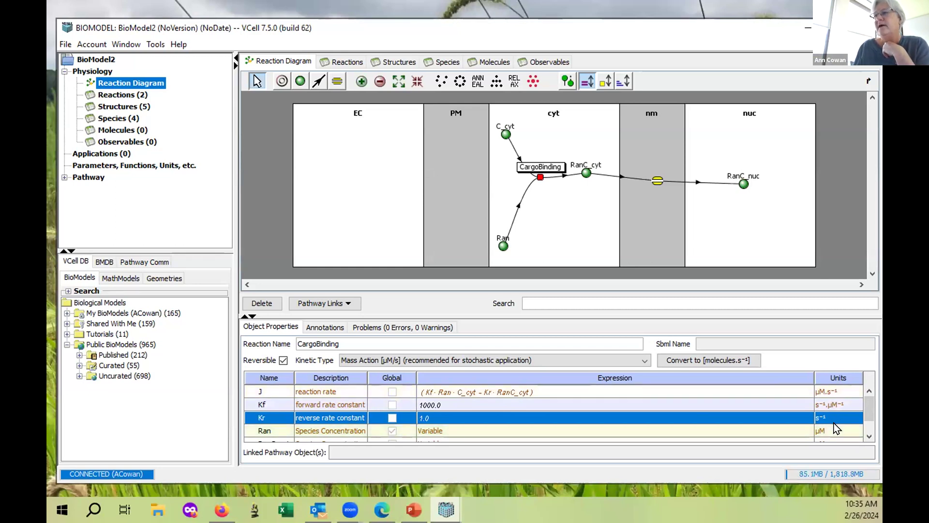
scroll(835, 423, down, 1)
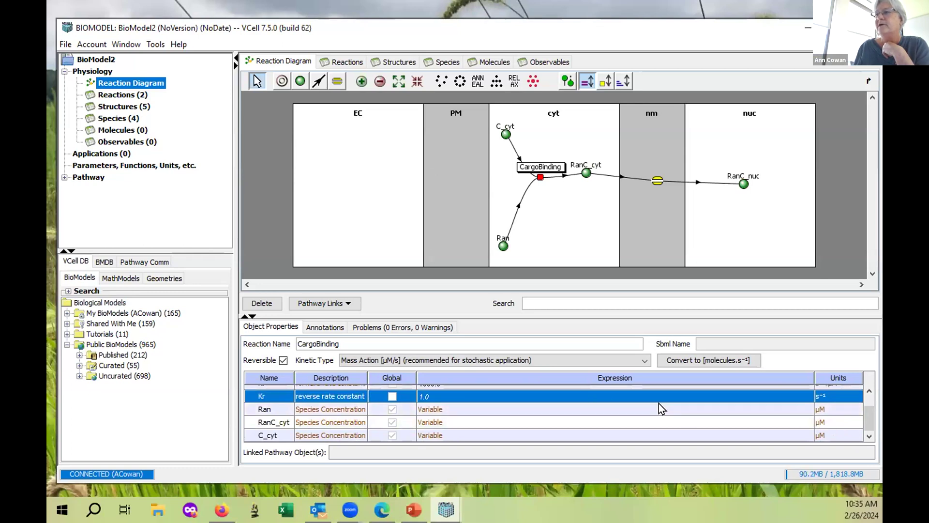
scroll(664, 414, up, 1)
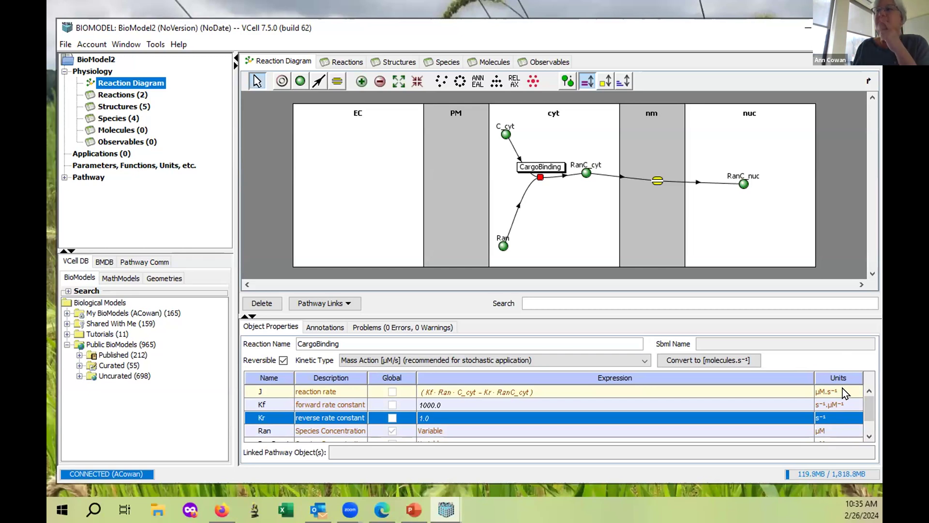
Review the model's full list of parameters and functions, then examine the units defined in its unit system.
click(125, 166)
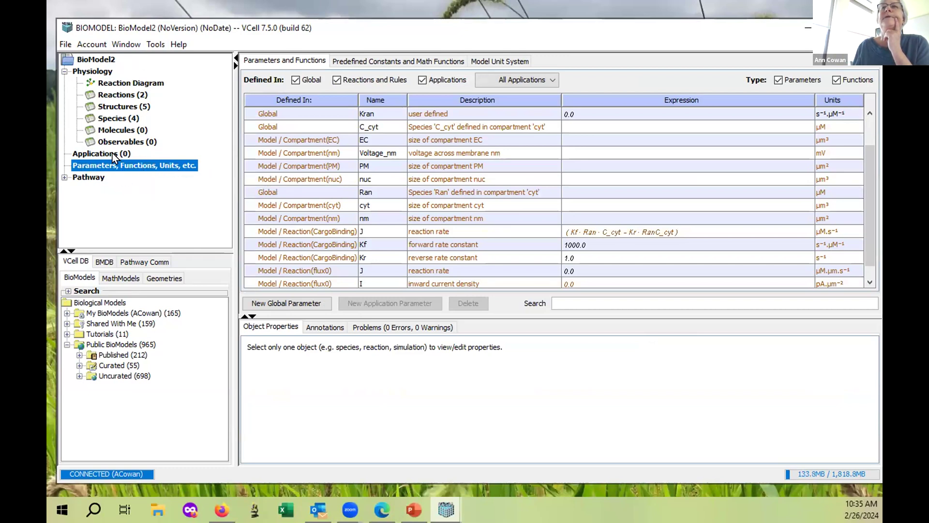
scroll(468, 142, up, 1)
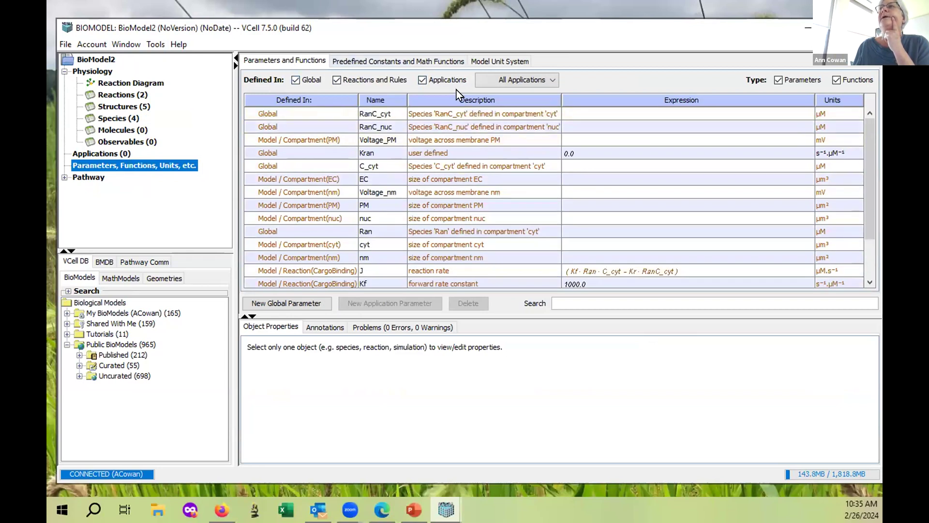
scroll(804, 152, down, 1)
scroll(803, 154, down, 1)
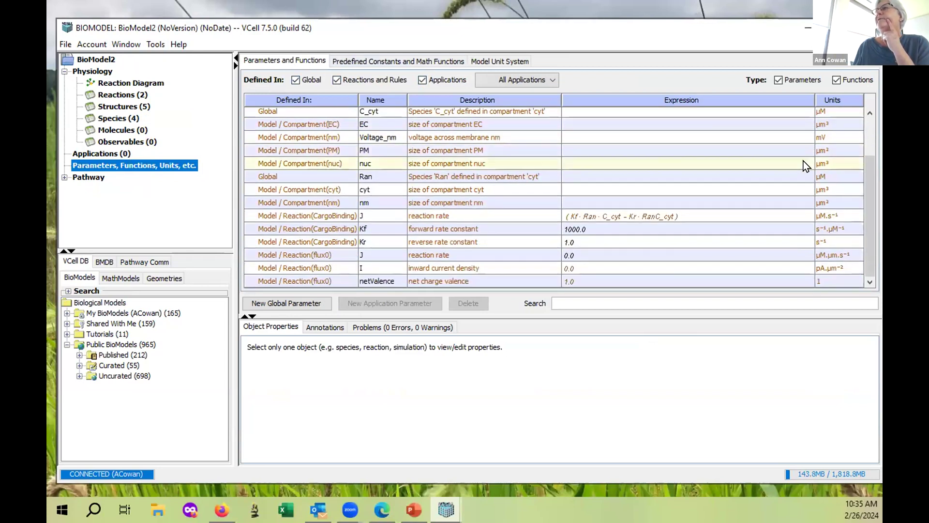
scroll(803, 166, up, 1)
scroll(804, 169, down, 1)
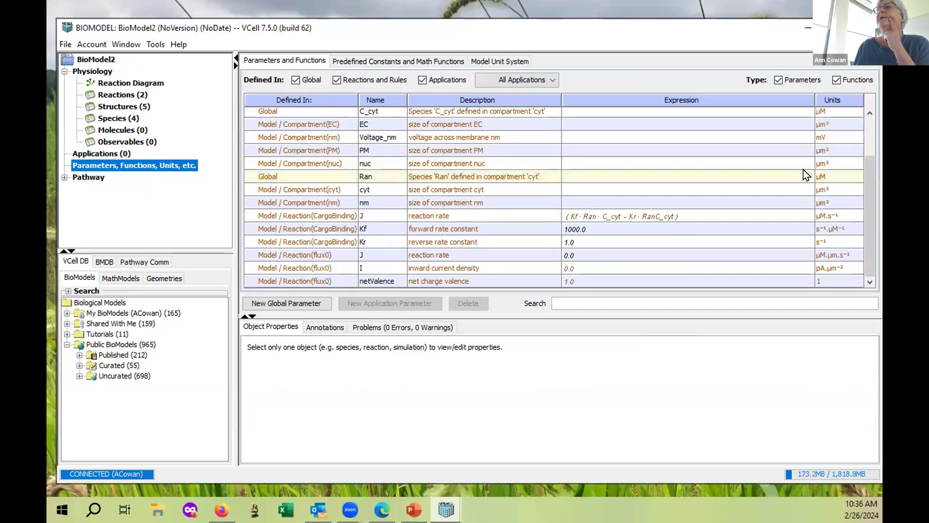
scroll(804, 172, up, 2)
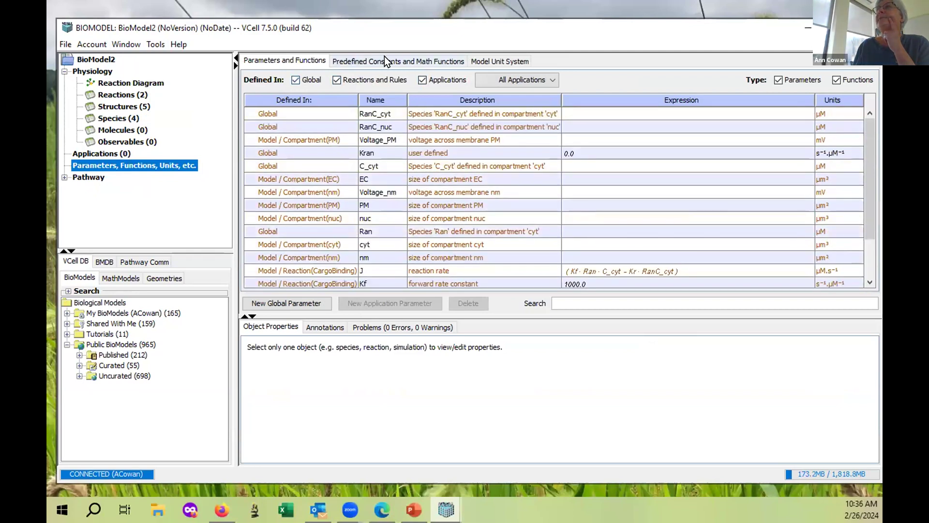
click(509, 57)
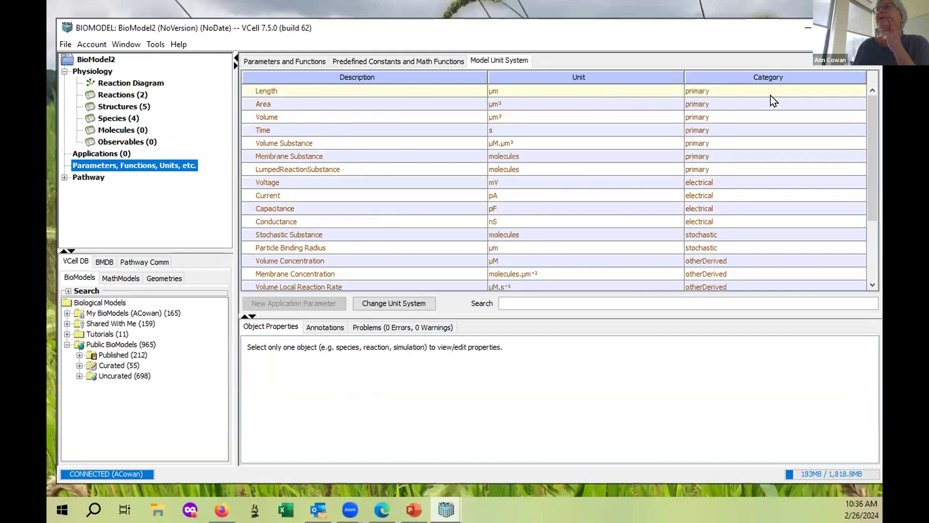
scroll(770, 111, down, 2)
scroll(771, 138, up, 2)
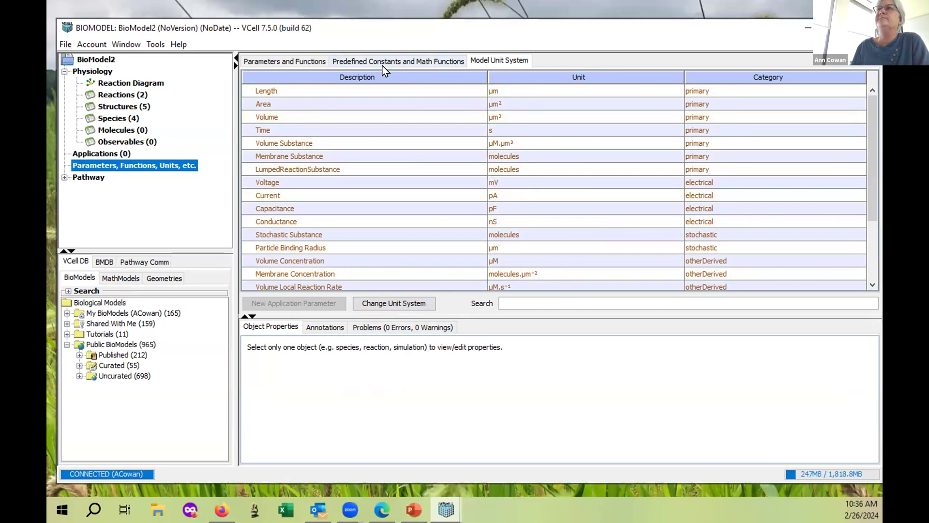
Try the Henri-Michaelis-Menten (Irreversible) kinetic type on the CargoBinding reaction and check the model's problem list.
click(112, 84)
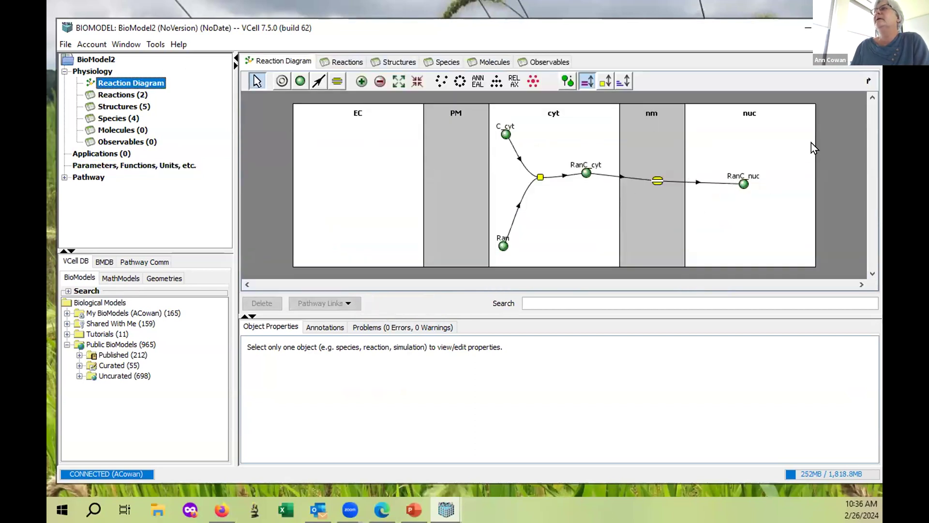
click(540, 177)
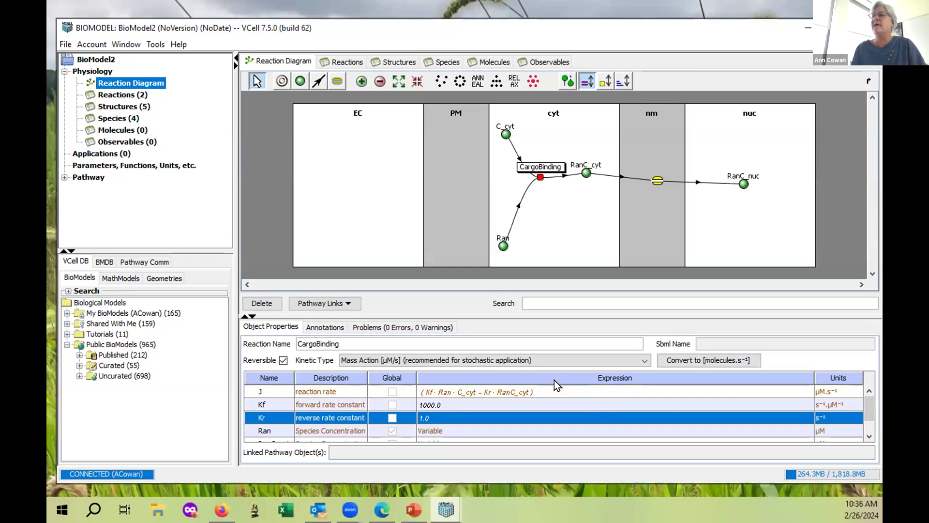
click(643, 358)
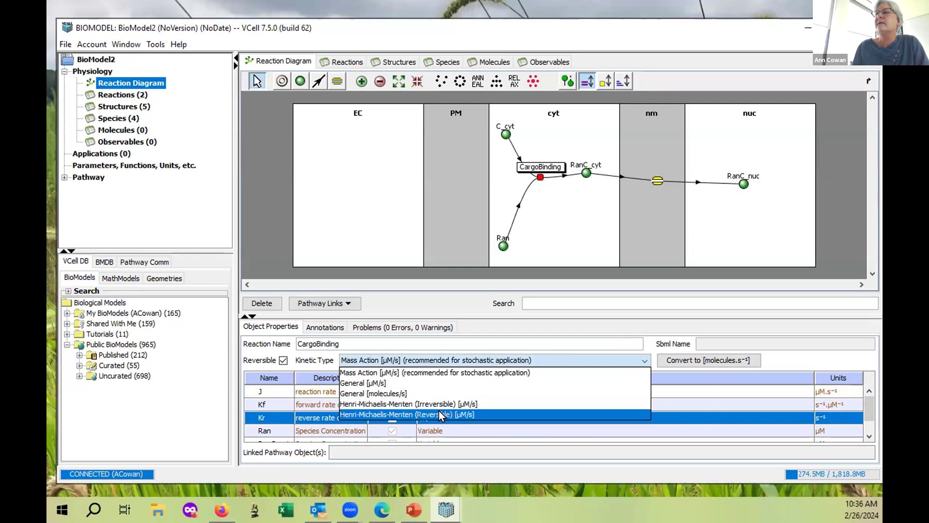
click(457, 402)
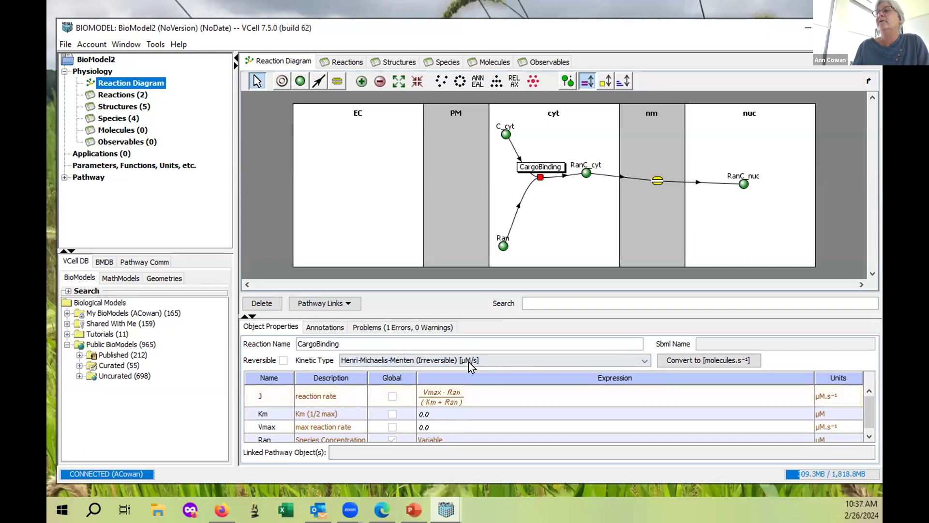
click(404, 329)
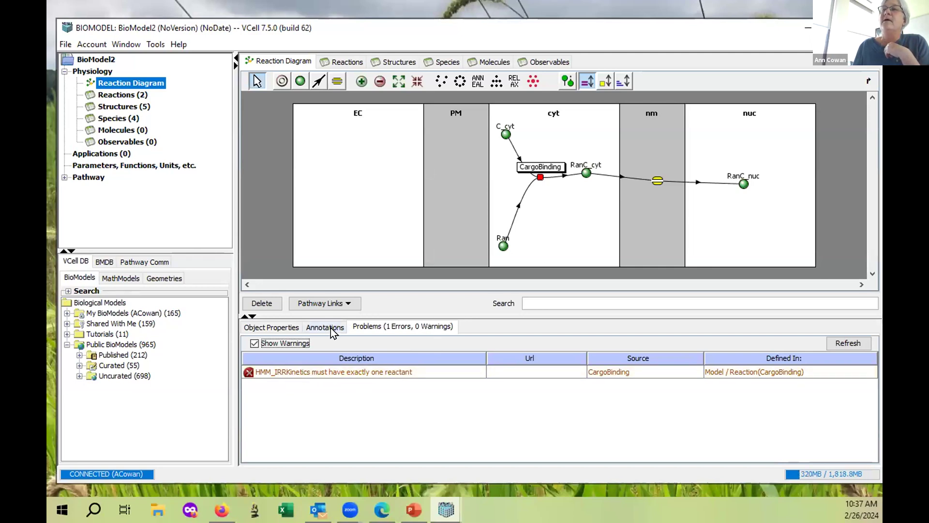
click(257, 327)
Try the Henri-Michaelis-Menten (Reversible) kinetic type on CargoBinding, inspect its rate expression and check the problem list.
click(482, 360)
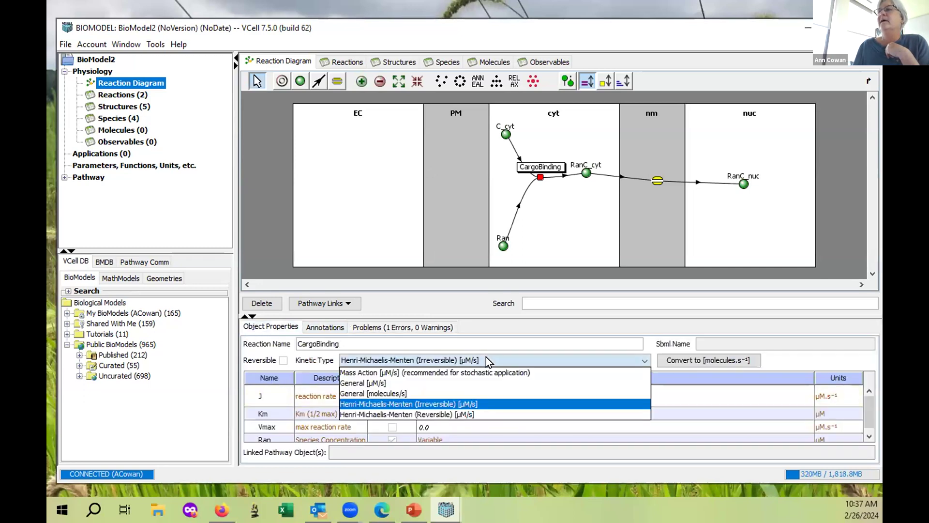
click(458, 416)
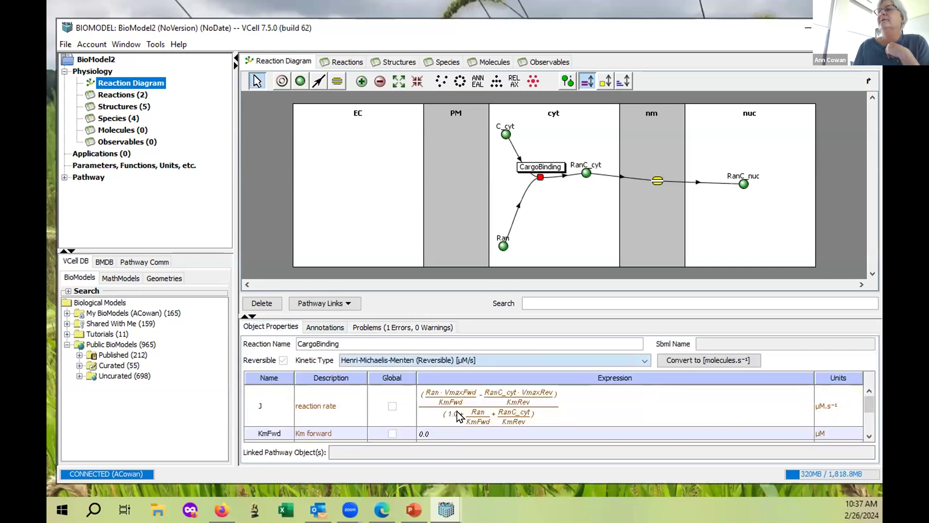
click(594, 404)
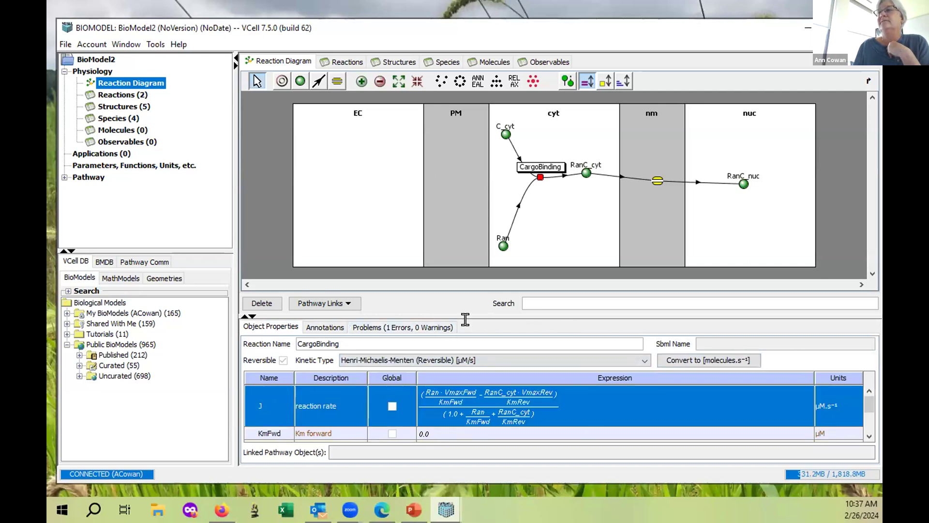
click(405, 327)
click(377, 372)
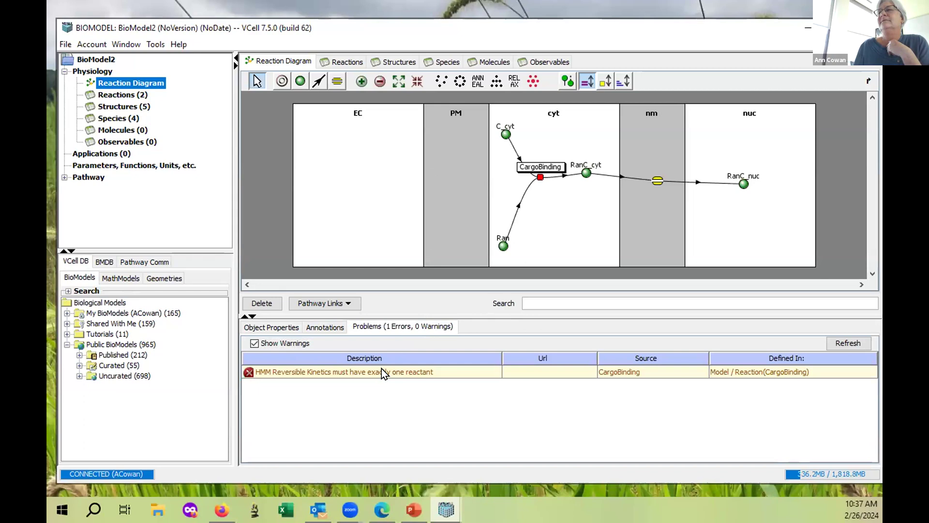
click(271, 327)
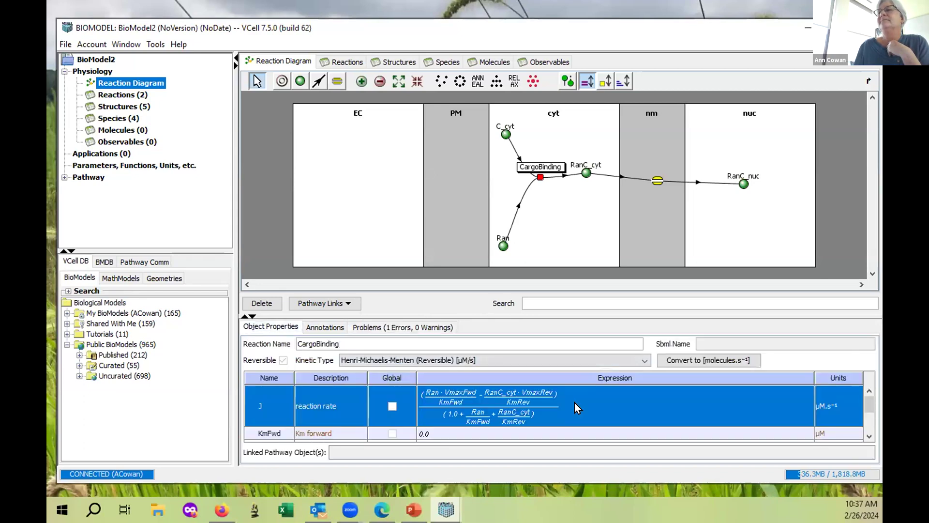
Change CargoBinding's kinetic type to General [molecules/s] and open its lumped reaction rate expression for editing.
click(551, 358)
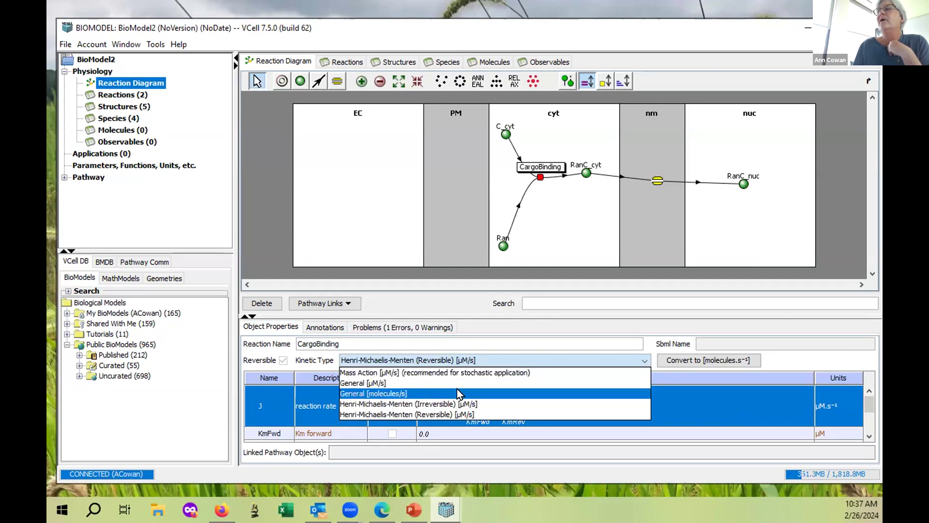
click(391, 391)
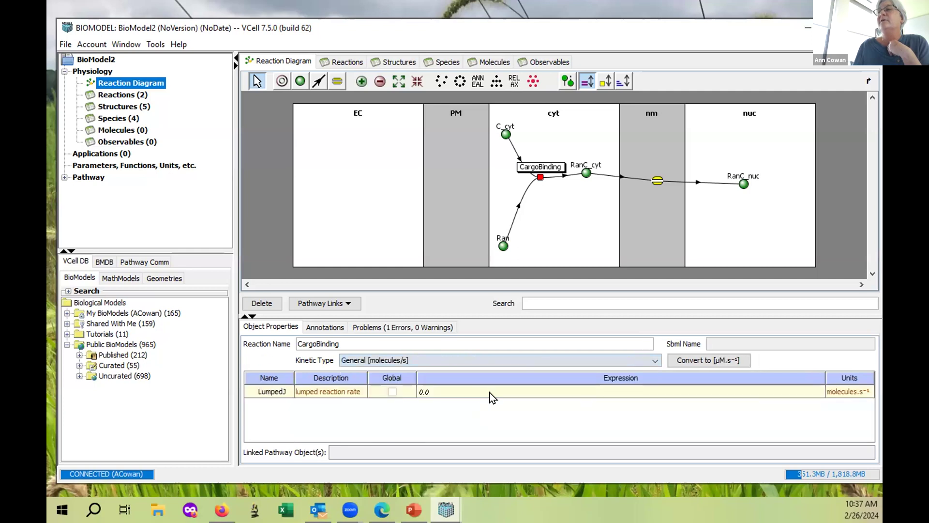
click(455, 391)
click(456, 391)
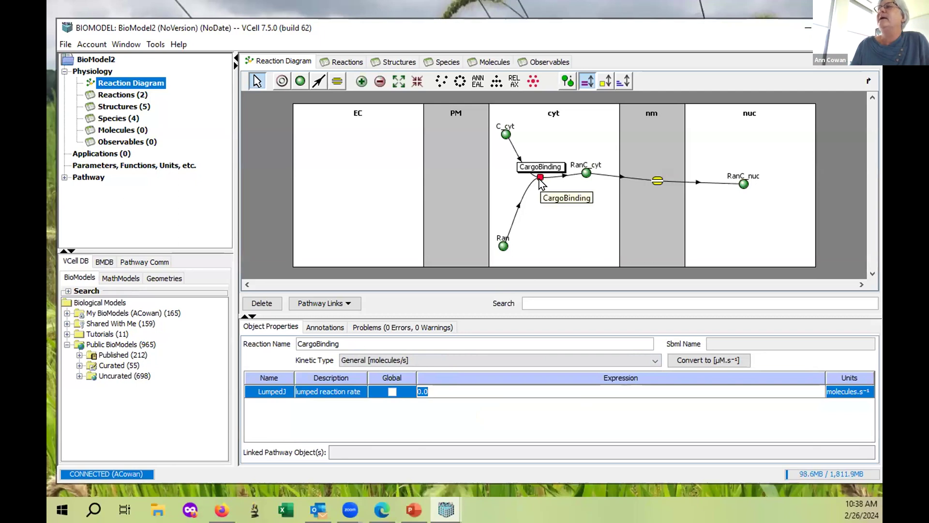
Add a new species in cyt below RanC_cyt.
click(300, 81)
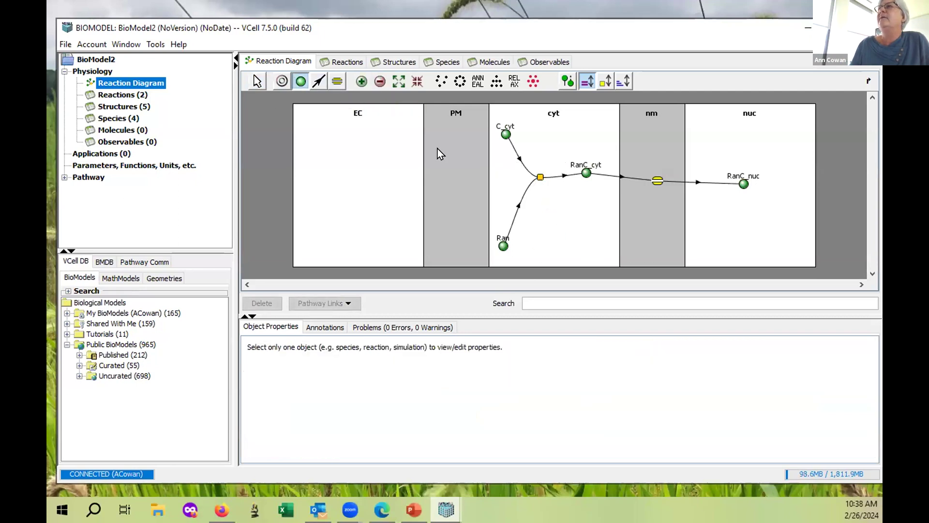
click(587, 218)
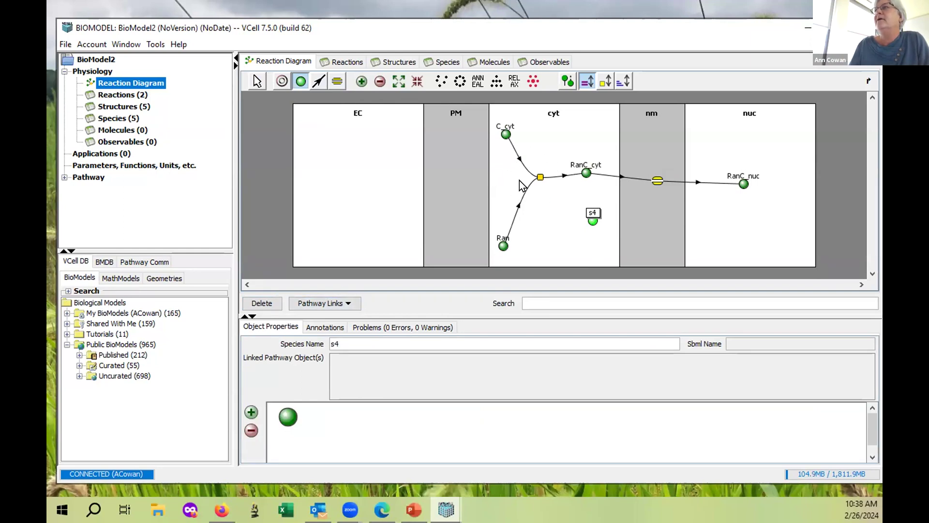
click(260, 82)
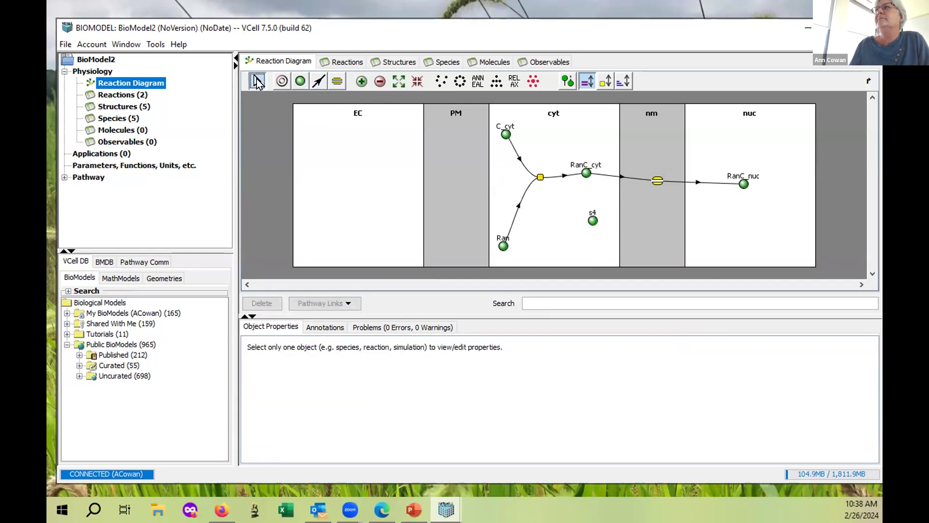
Set CargoBinding's lumped reaction rate, under the General [molecules/s] kinetic type, to kf*s4*Ran*C_cyt.
click(540, 176)
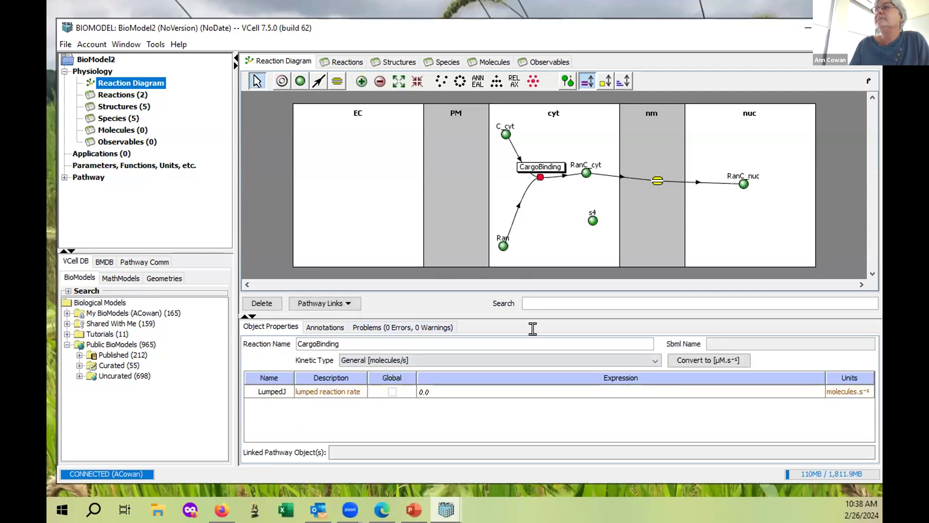
click(647, 359)
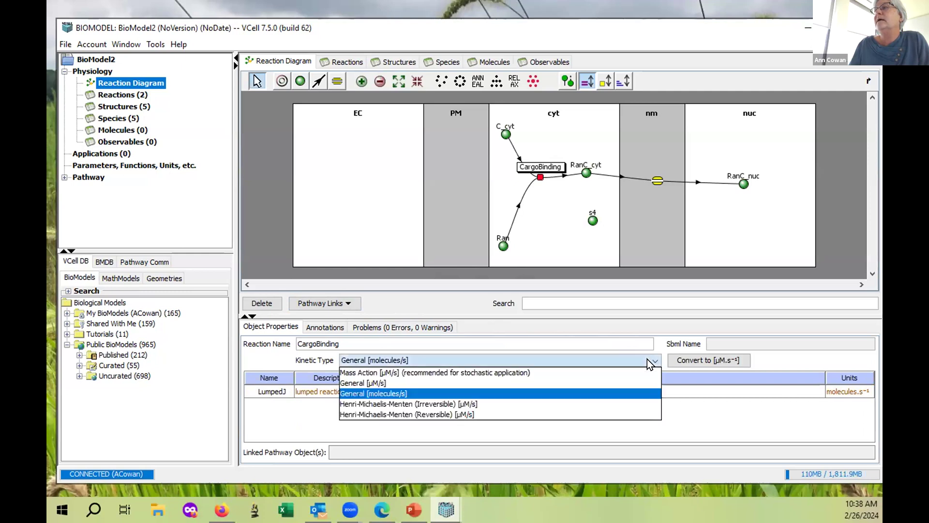
click(519, 392)
double_click(457, 390)
drag(460, 378, 428, 382)
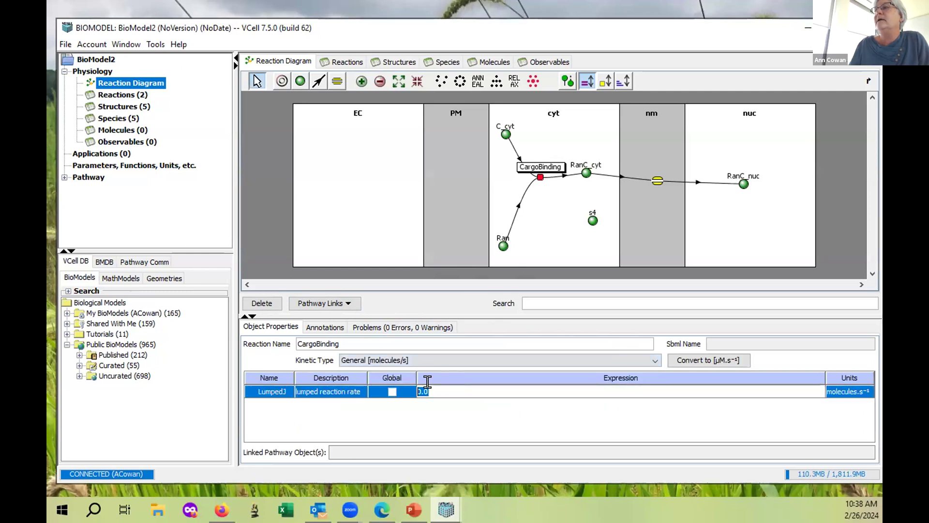
text(kf)
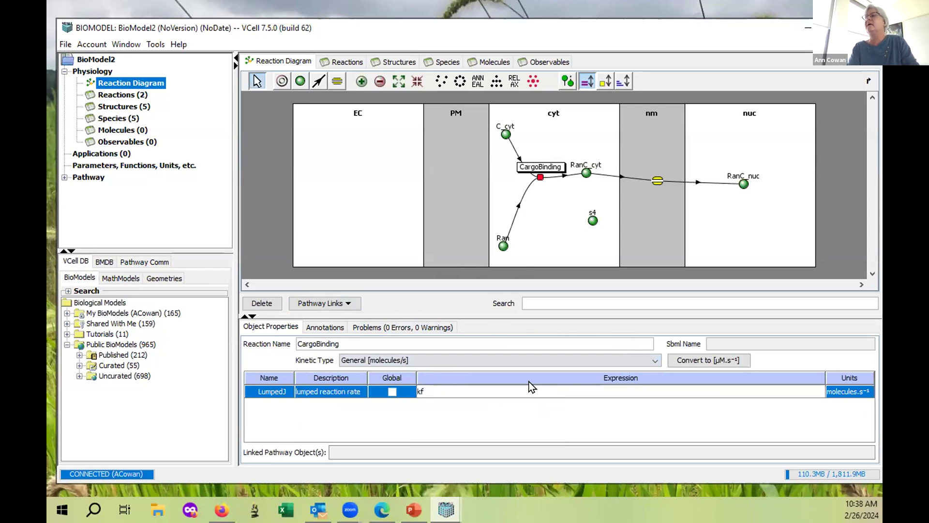
text(*)
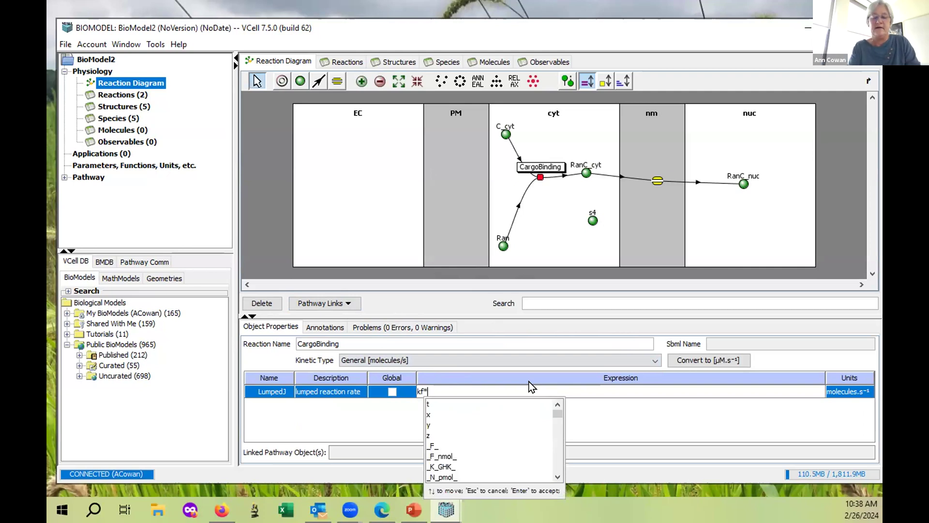
text(s)
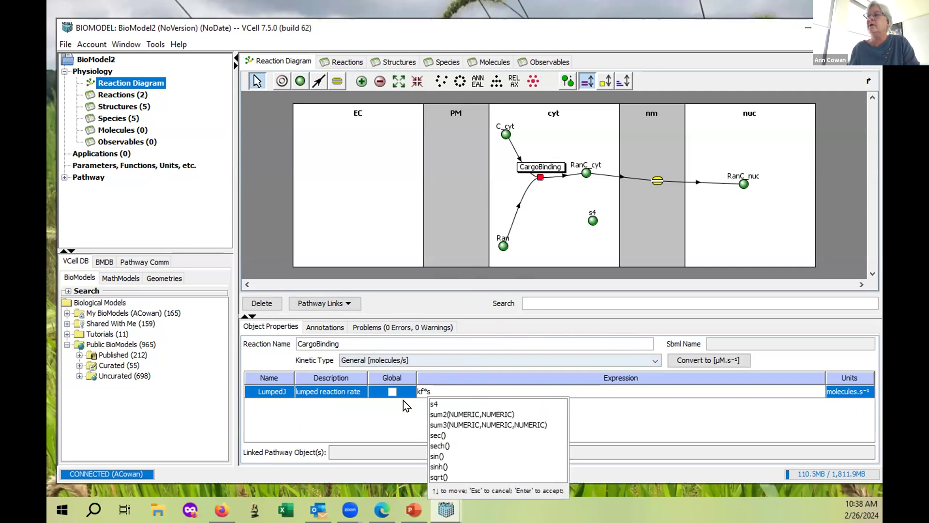
click(439, 404)
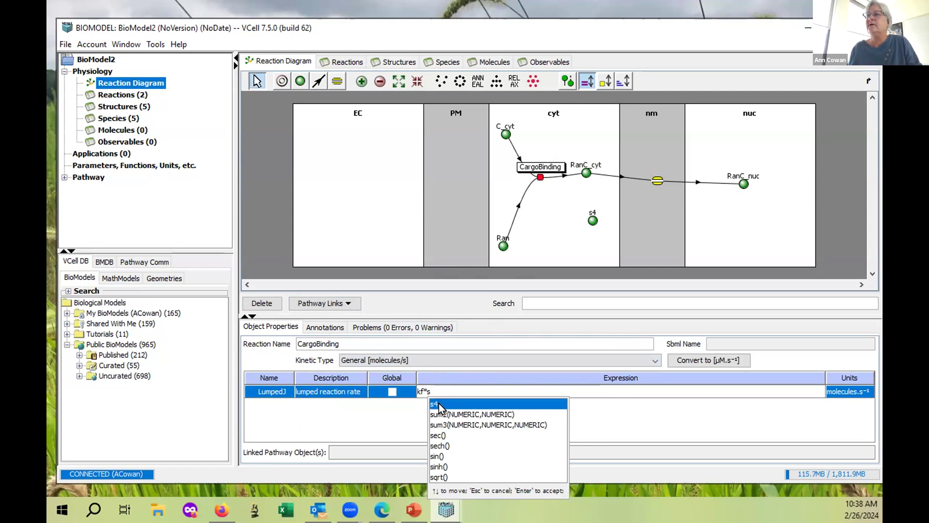
double_click(445, 402)
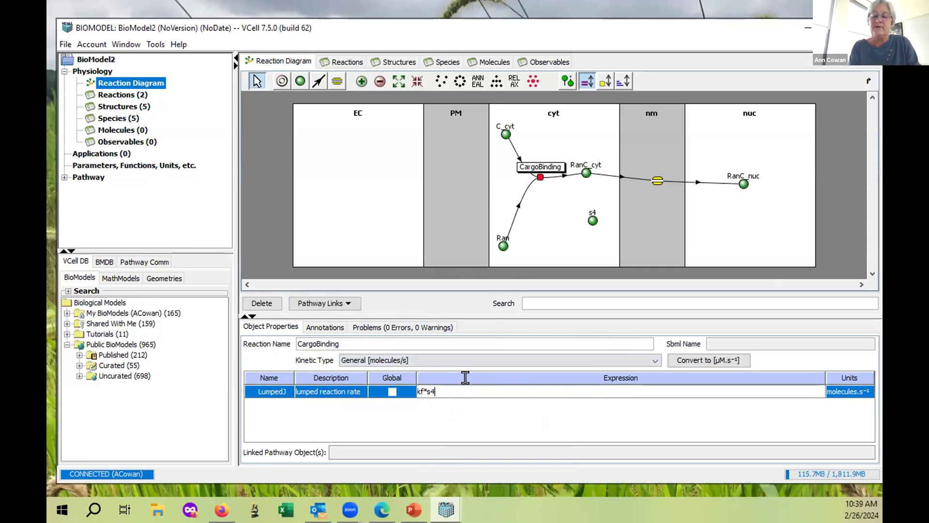
text(*Ra)
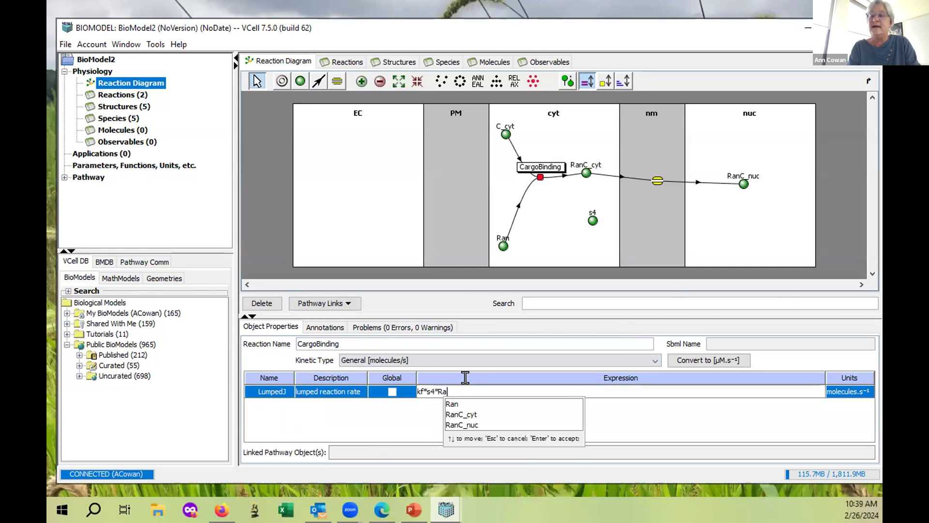
text(n*)
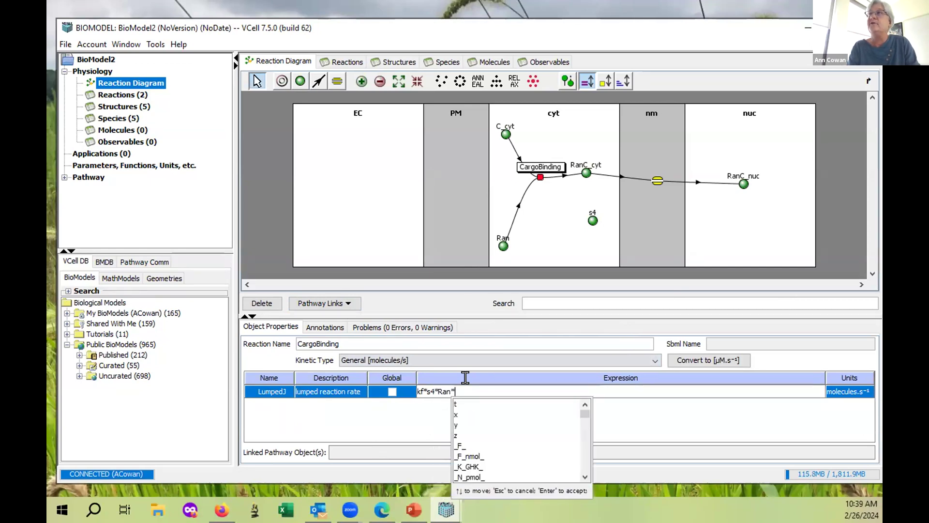
text(C_cyt)
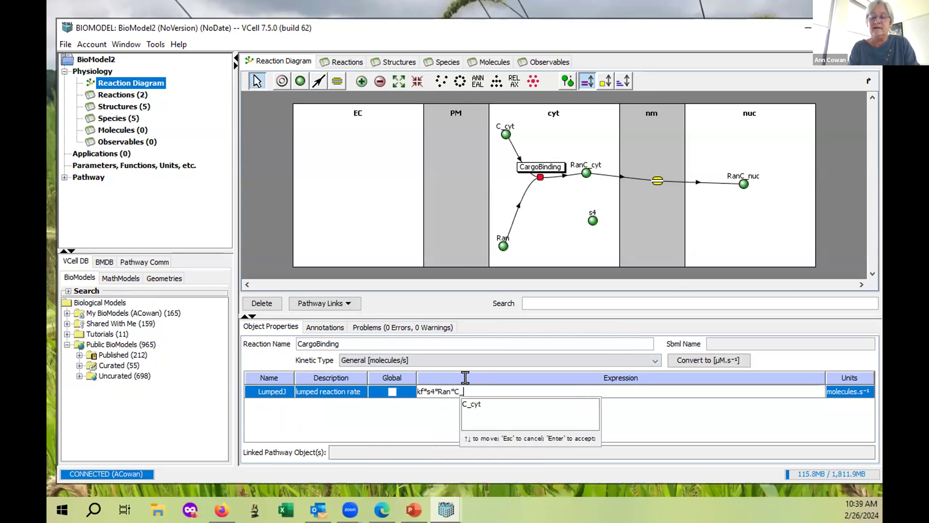
key(Return)
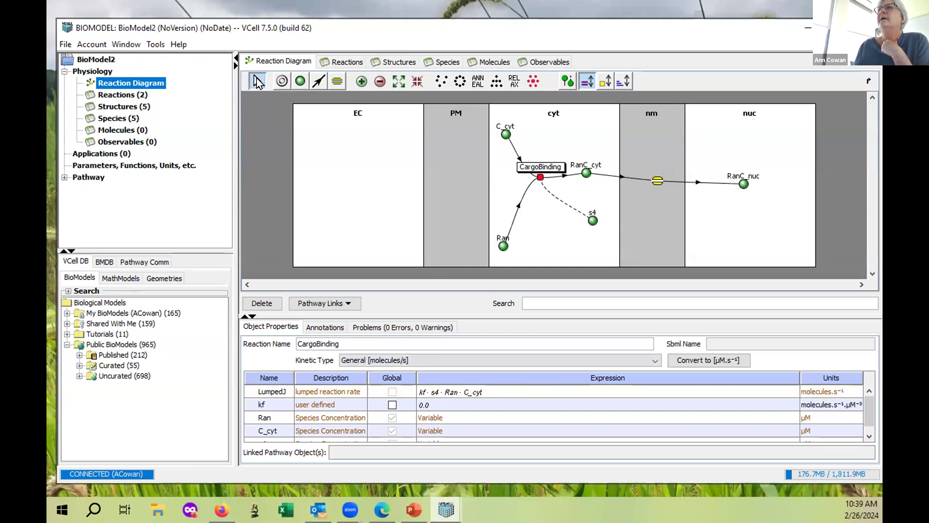
Try to delete species s4 from cyt and inspect the details of its model references.
click(592, 217)
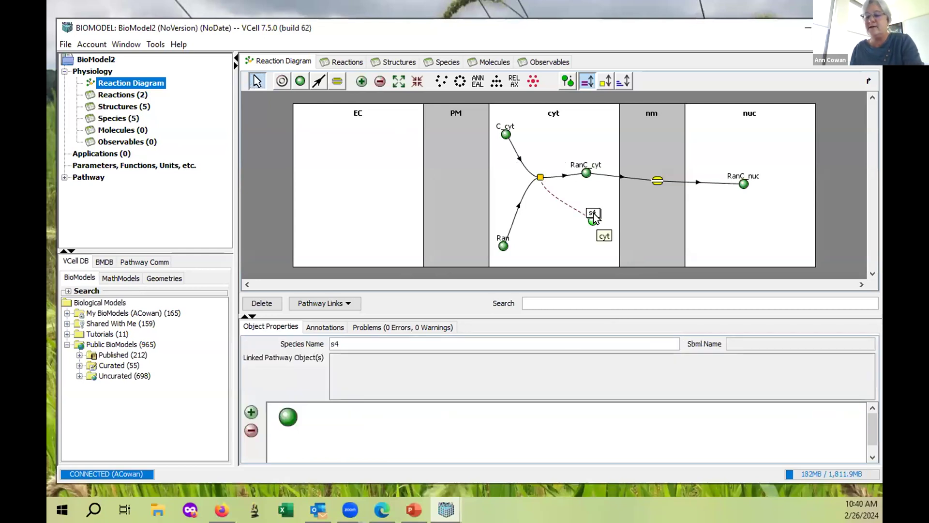
key(Delete)
click(417, 304)
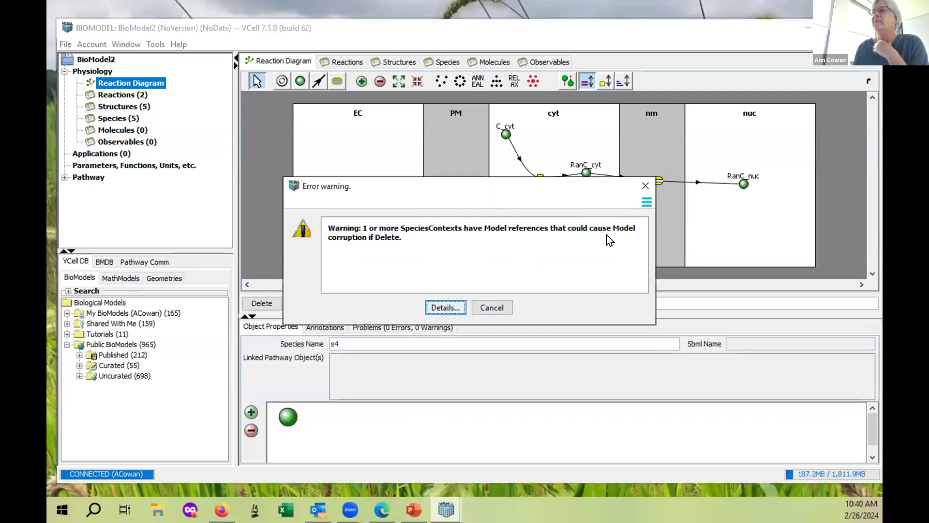
click(444, 307)
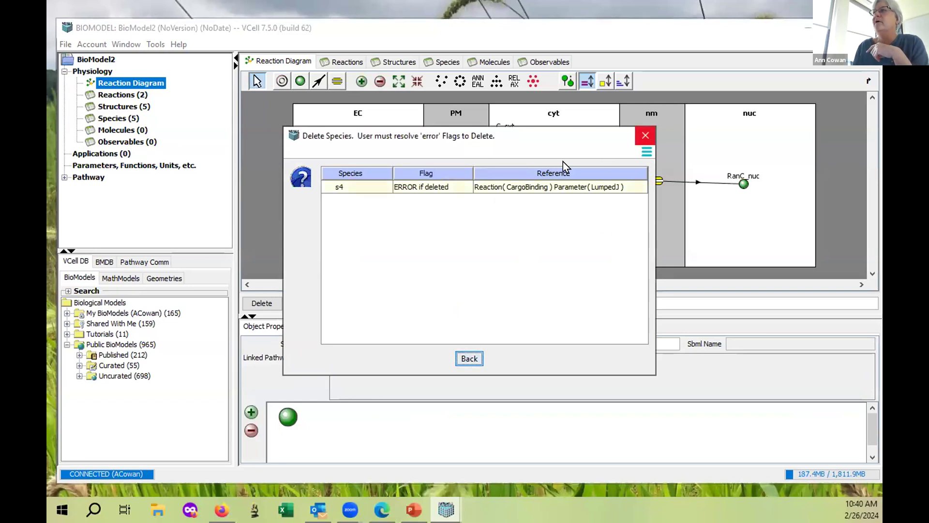
click(644, 135)
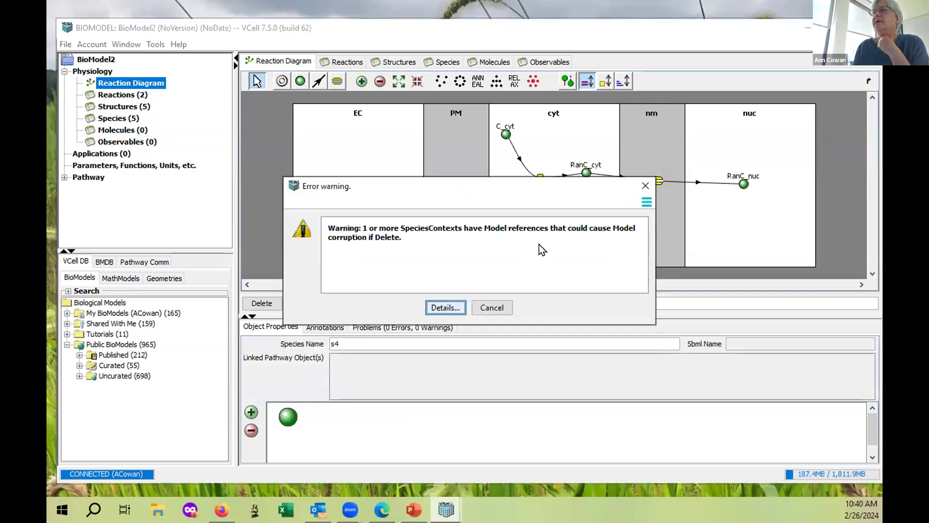
click(479, 308)
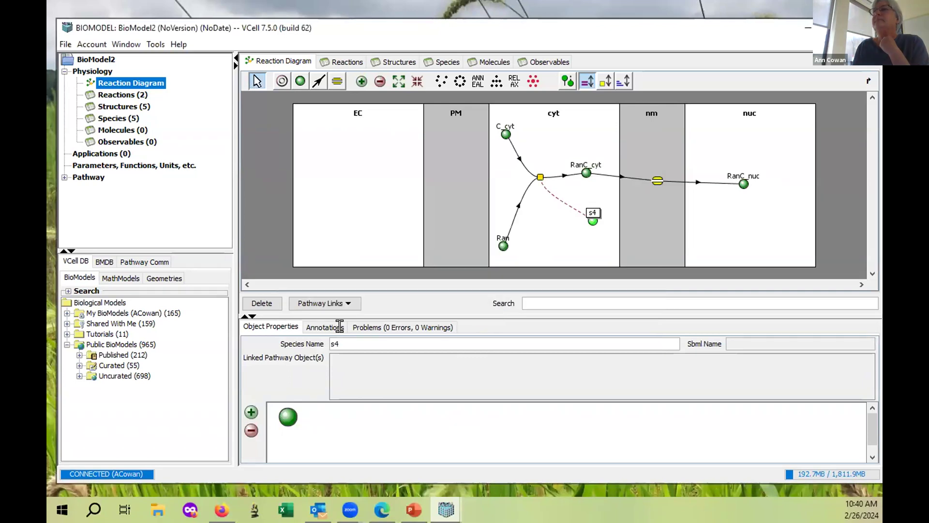
Remove s4 from CargoBinding's lumped reaction rate expression, leaving kf*Ran*C_cyt.
click(536, 177)
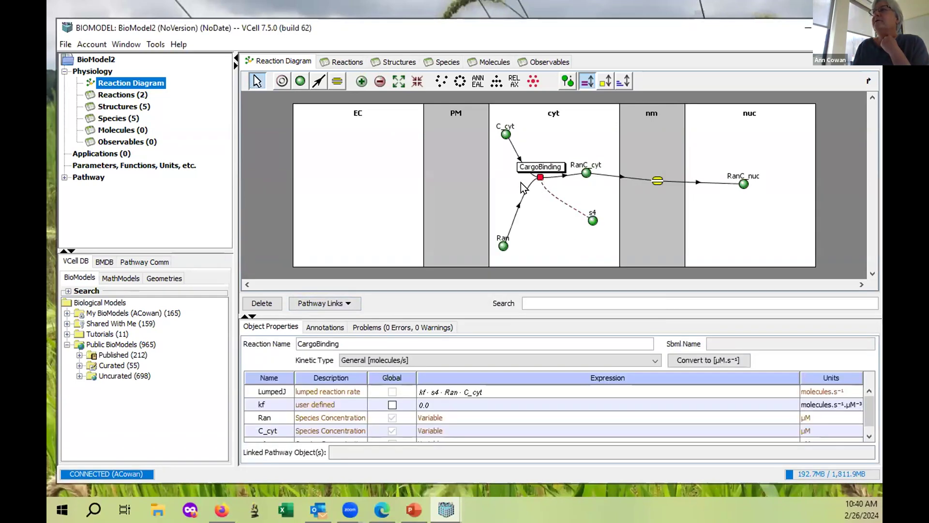
click(417, 391)
double_click(427, 391)
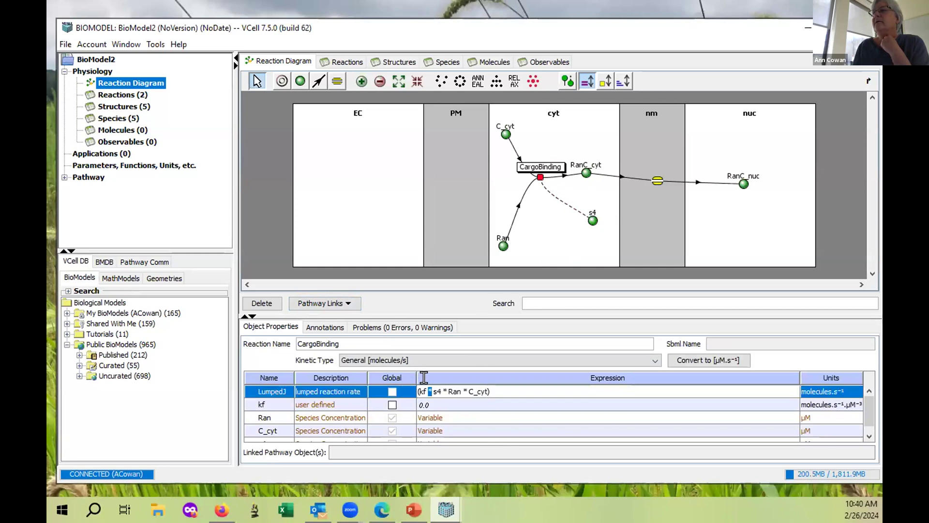
click(441, 390)
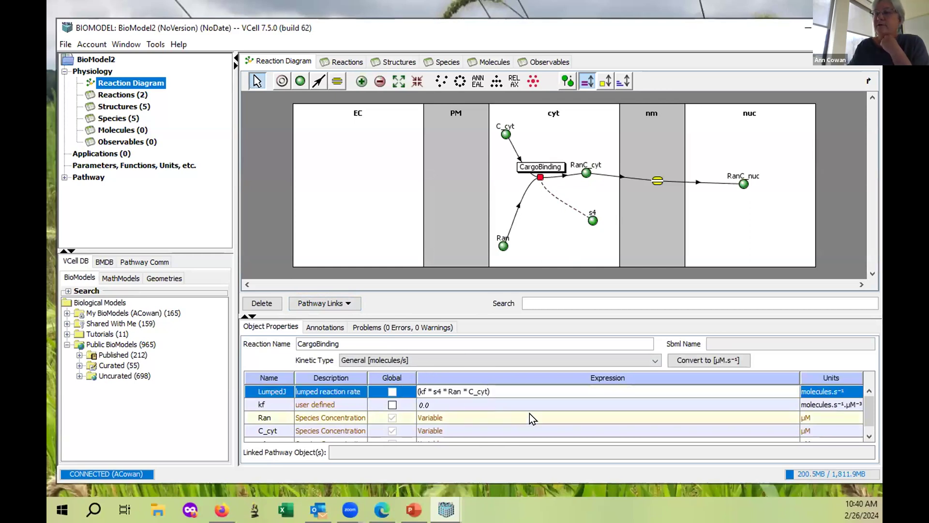
key(BackSpace)
key(BackSpace)
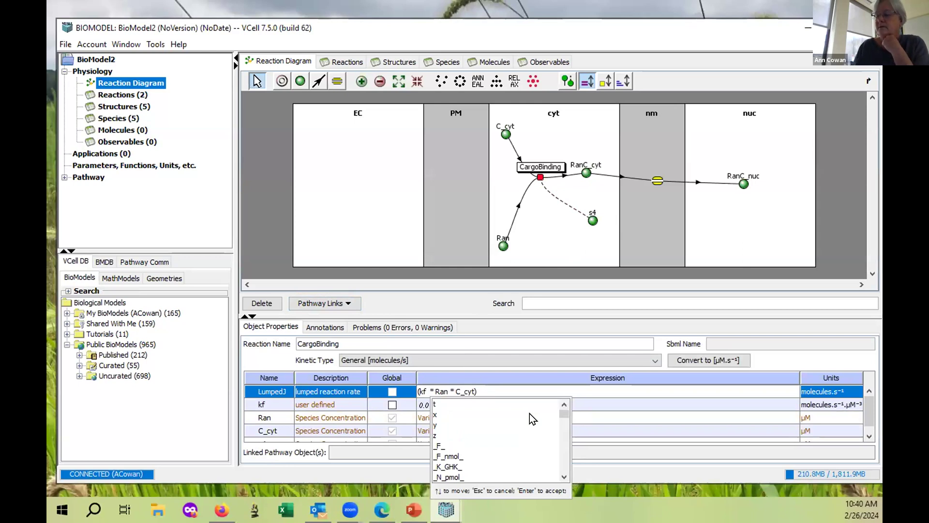
key(Return)
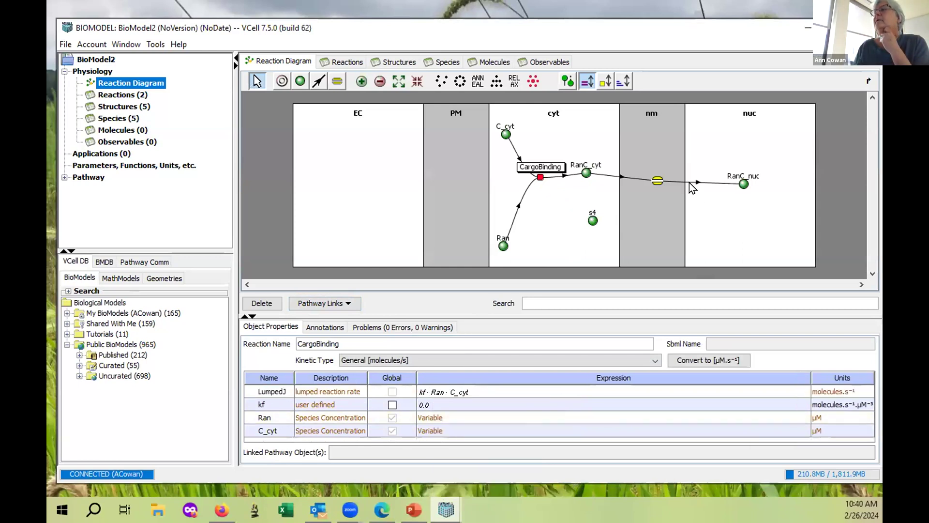
Delete the unconnected species s4 from cyt.
click(587, 221)
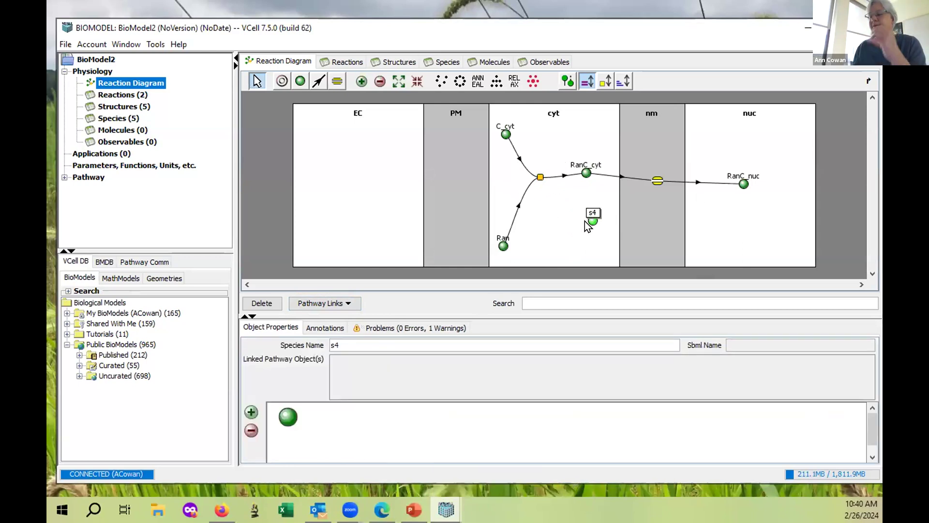
key(Delete)
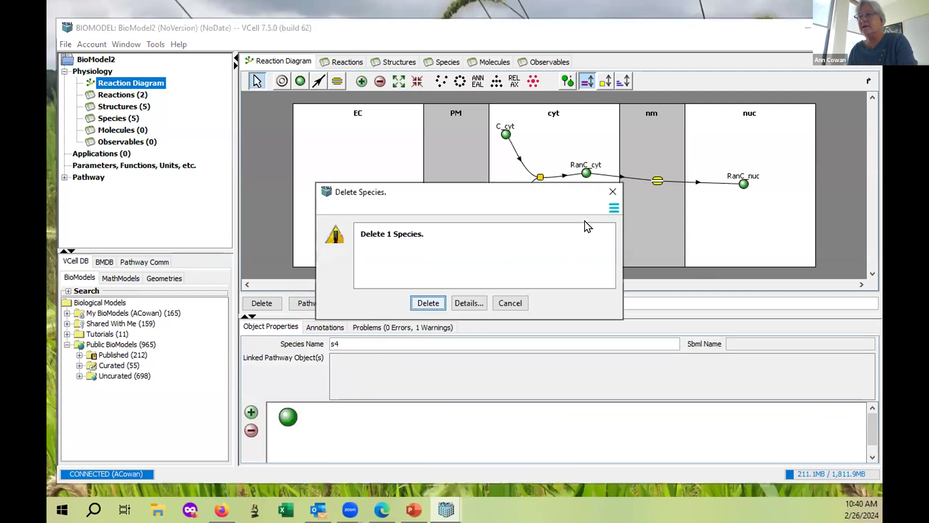
click(417, 302)
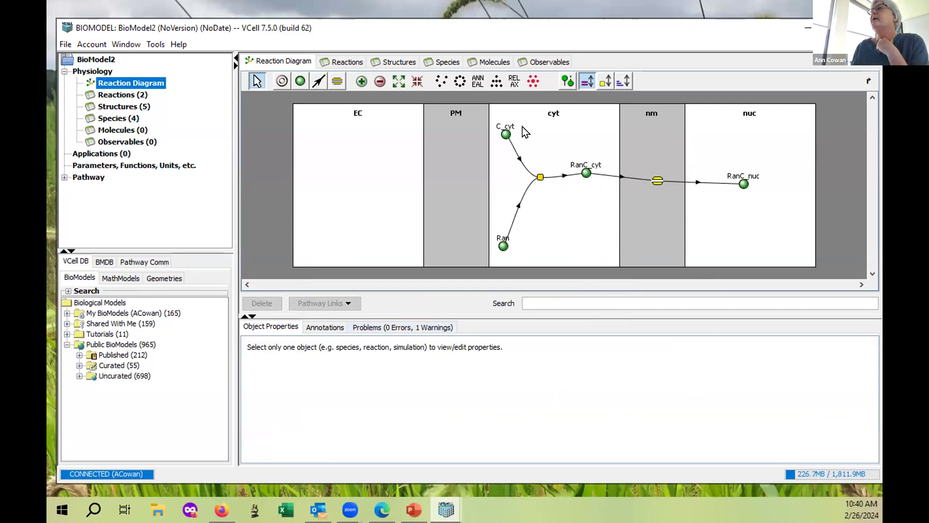
Change CargoBinding's kinetic type to Mass Action [µM/s].
click(540, 173)
click(540, 175)
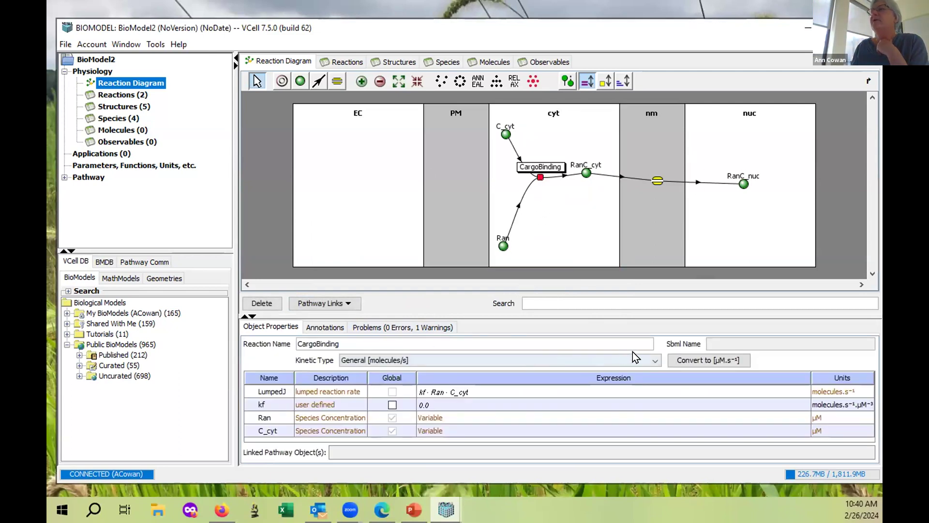
click(654, 359)
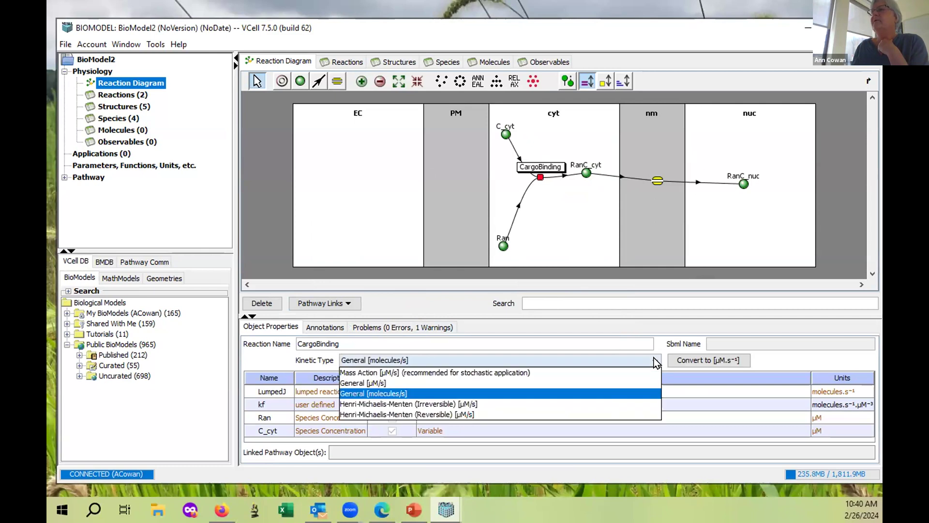
click(477, 372)
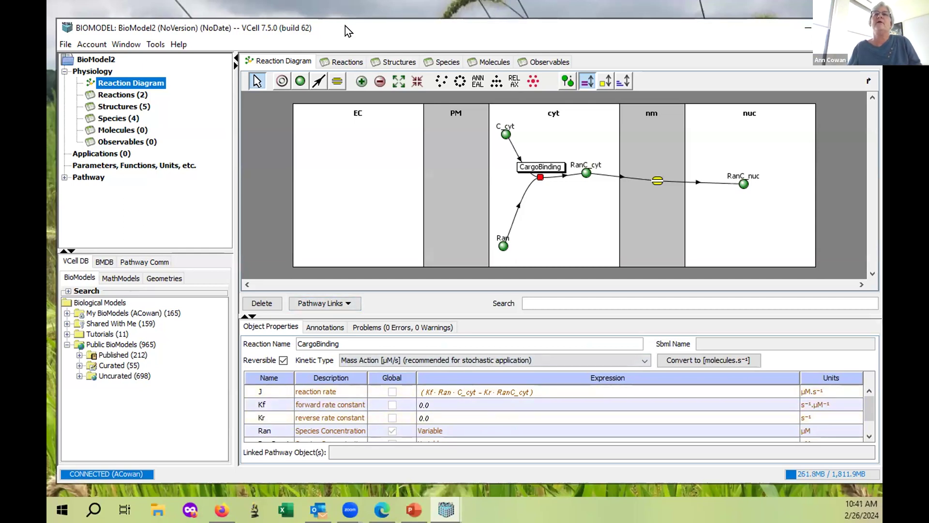
Save the BioModel under the new name Delete_tutorial_2024.
drag(356, 27, 363, 24)
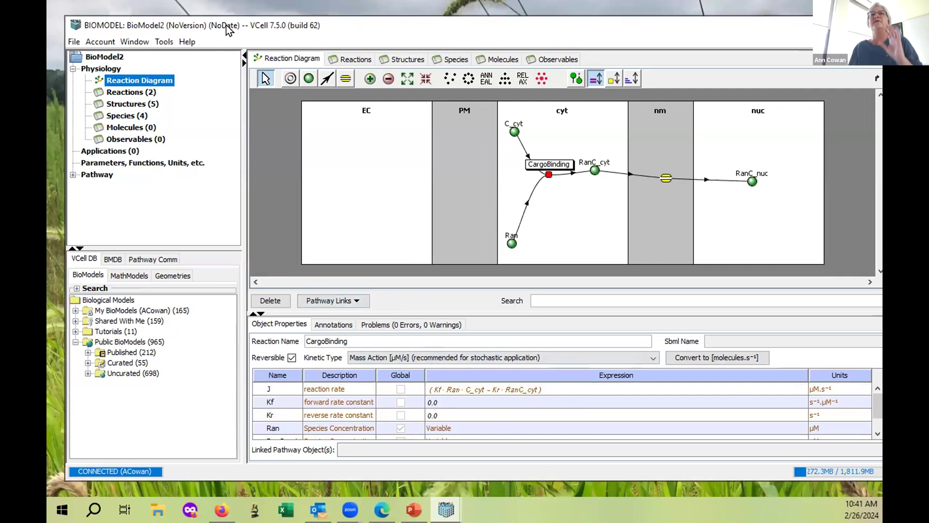
click(74, 42)
click(83, 128)
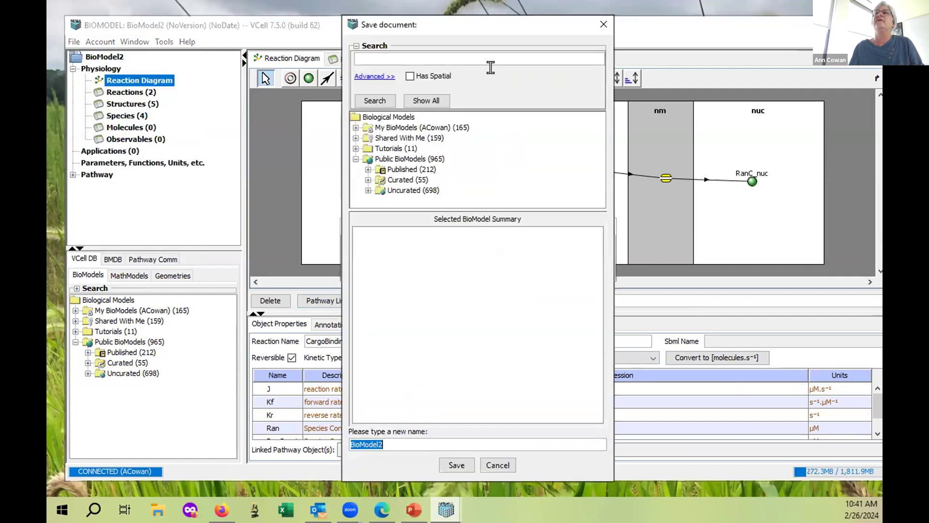
drag(394, 440, 303, 431)
text(Delete_tutorial)
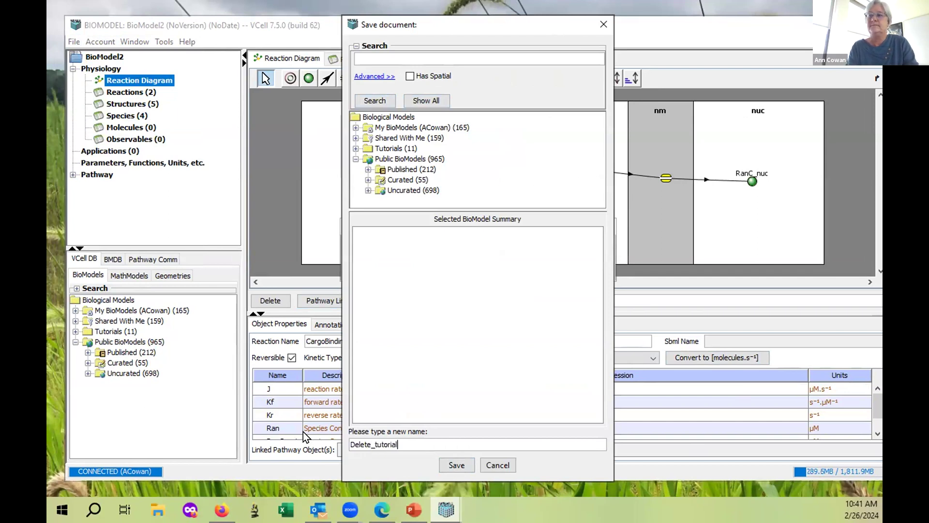
text(_2024)
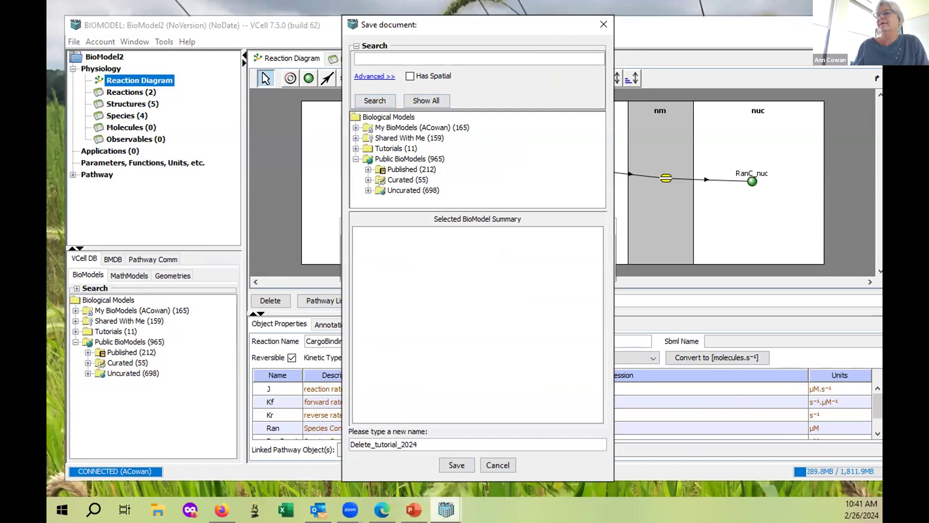
click(456, 464)
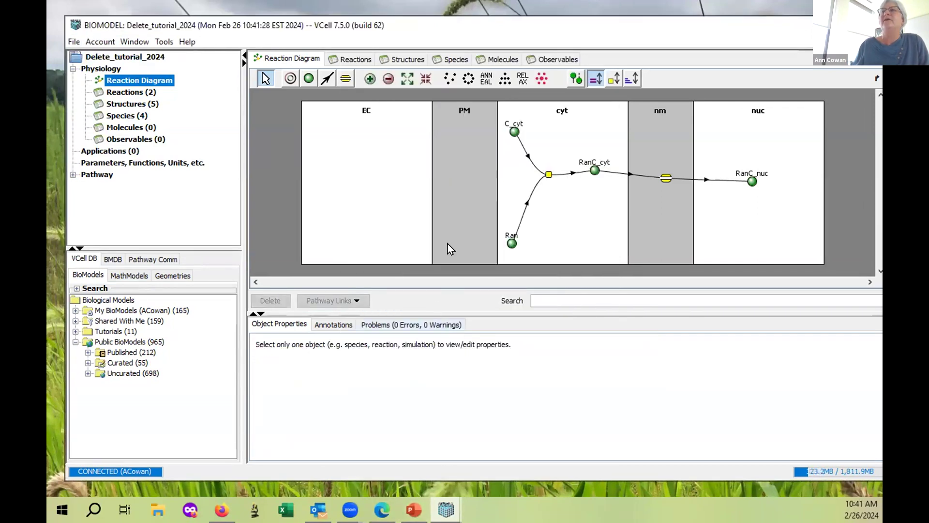
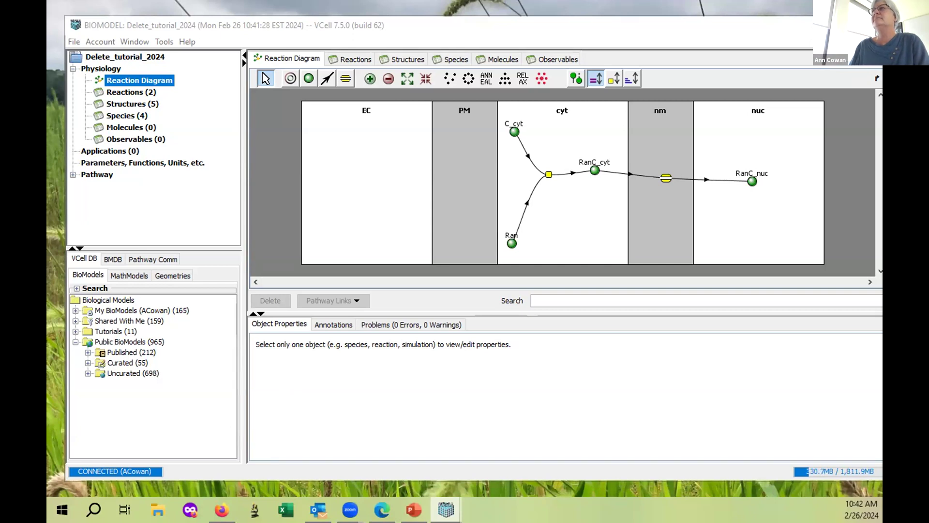
Set CargoBinding's forward rate constant Kf to 1000 and its reverse rate constant Kr to 1.0.
click(547, 175)
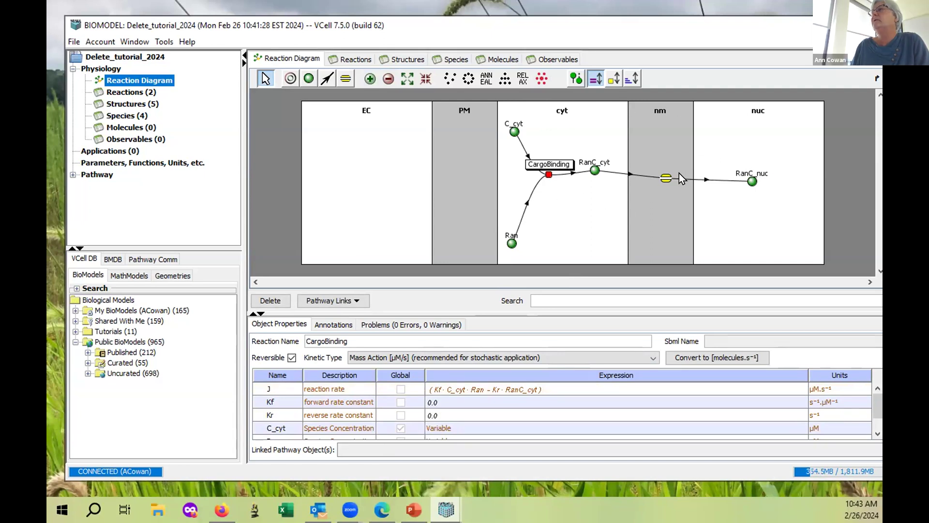
click(666, 178)
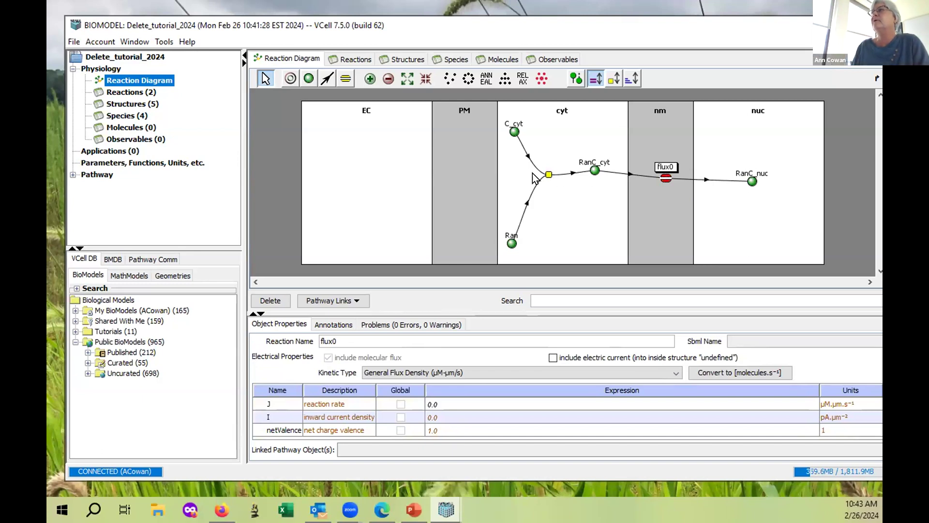
click(548, 174)
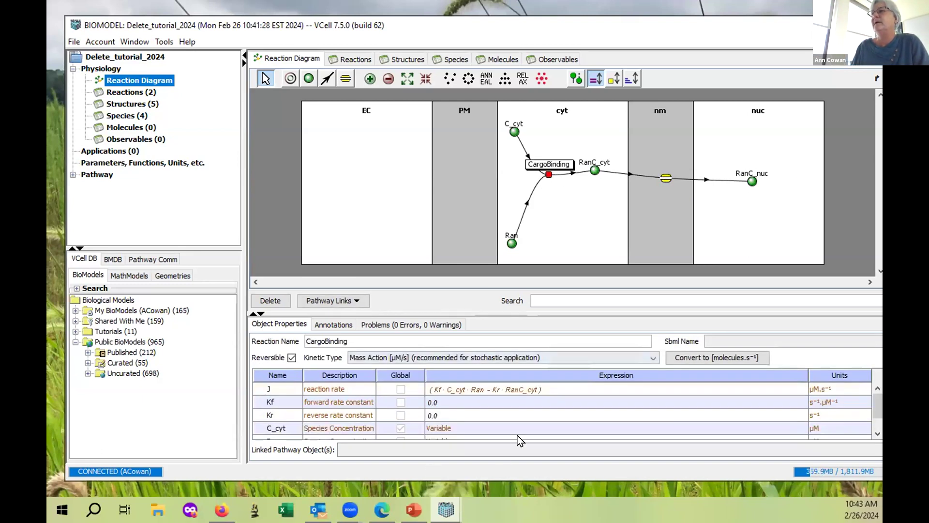
double_click(481, 405)
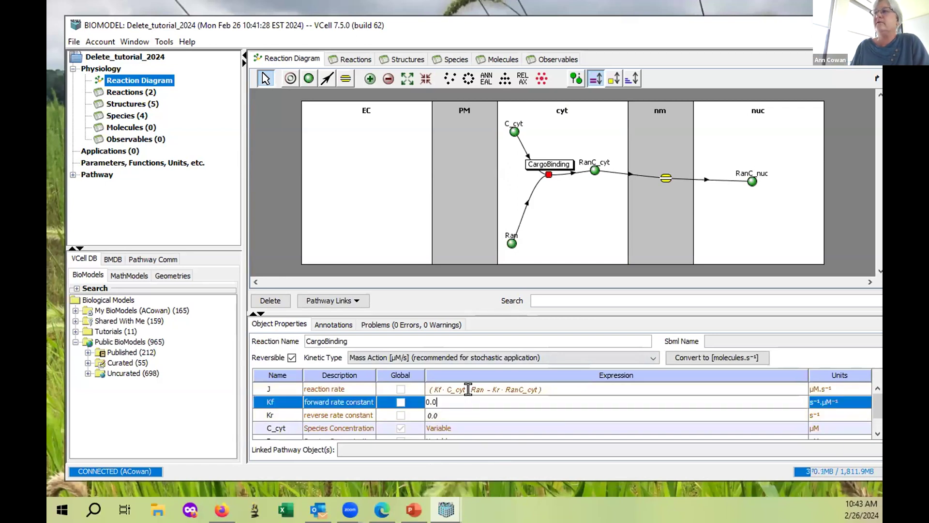
text(1000)
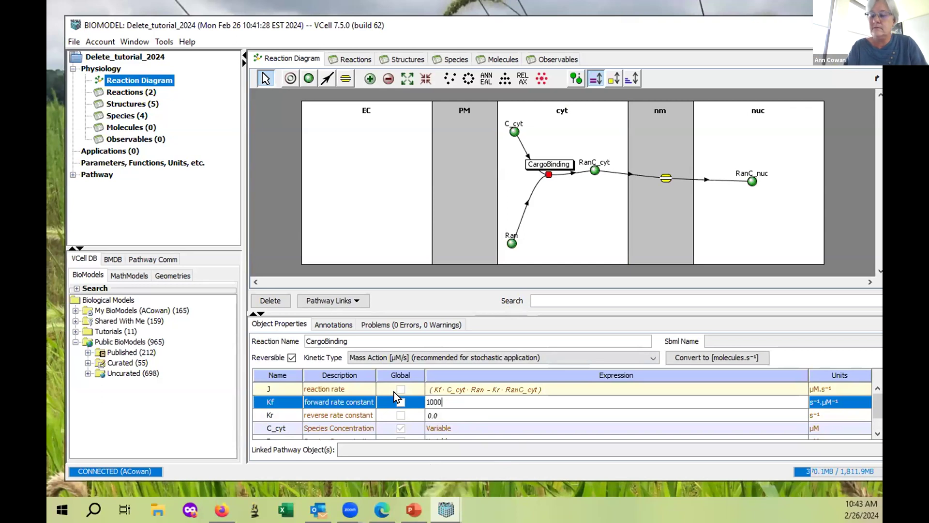
key(Return)
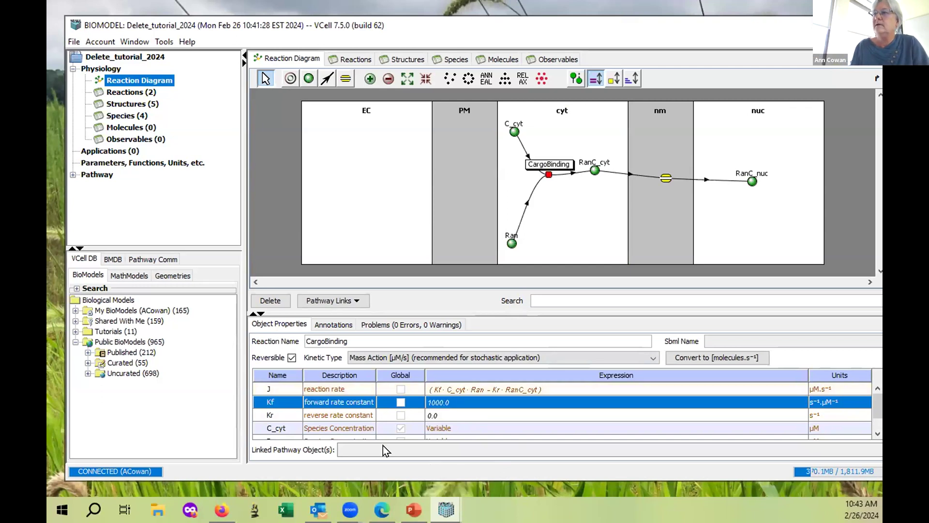
double_click(465, 412)
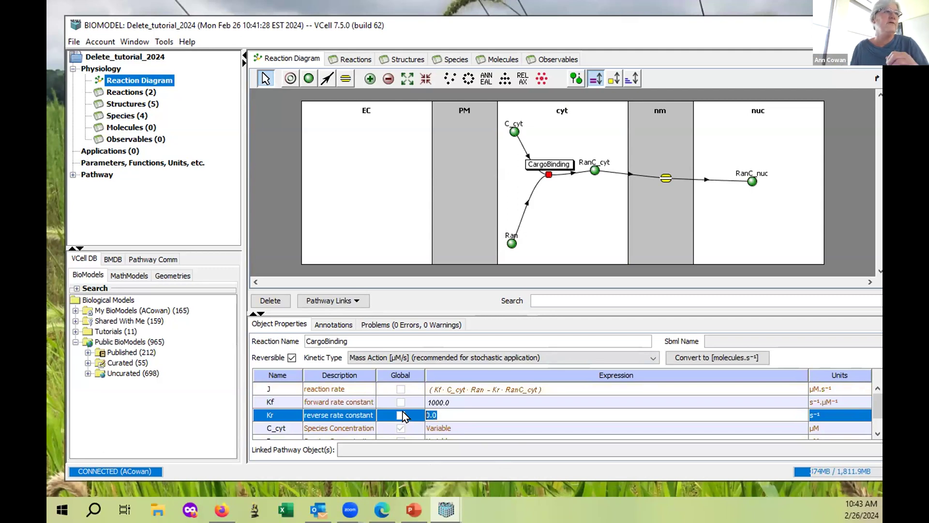
text(1.0)
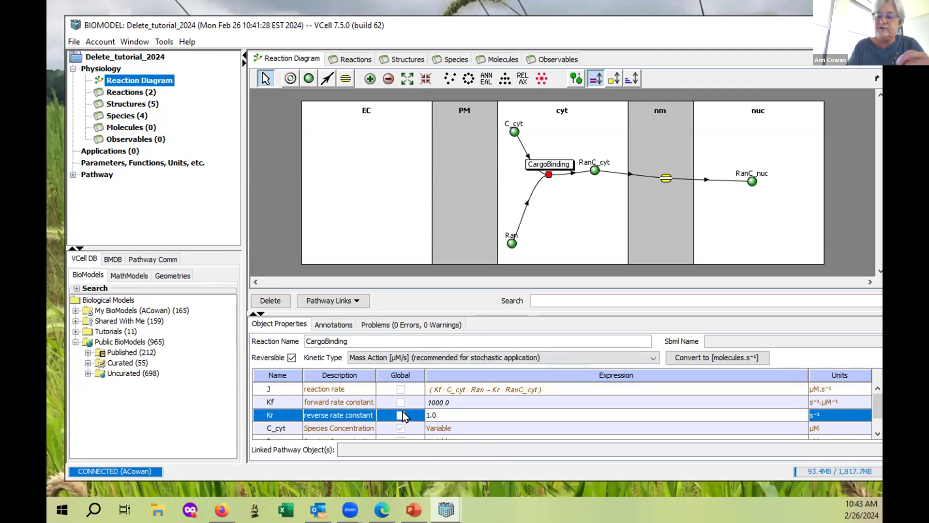
key(Return)
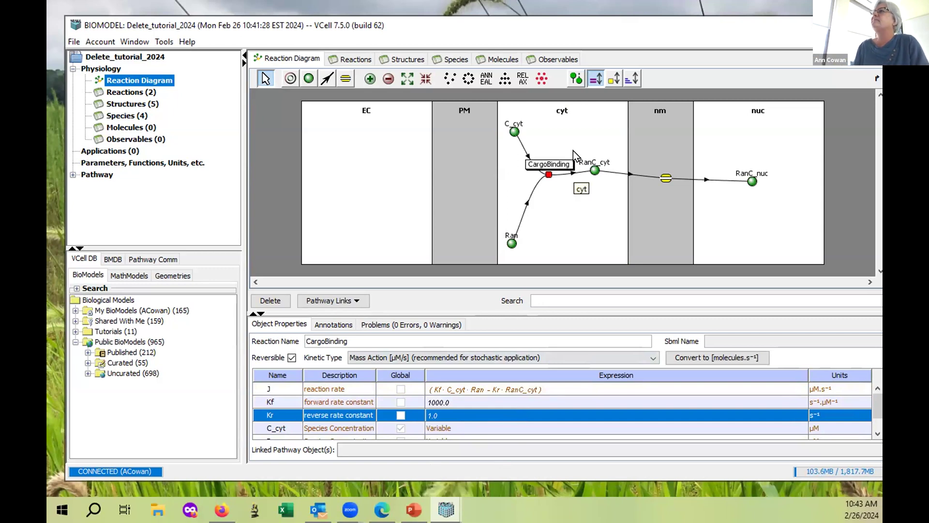
Select the flux0 reaction across nm and choose General Flux Density (µM·µm/s) as its kinetic type.
click(666, 178)
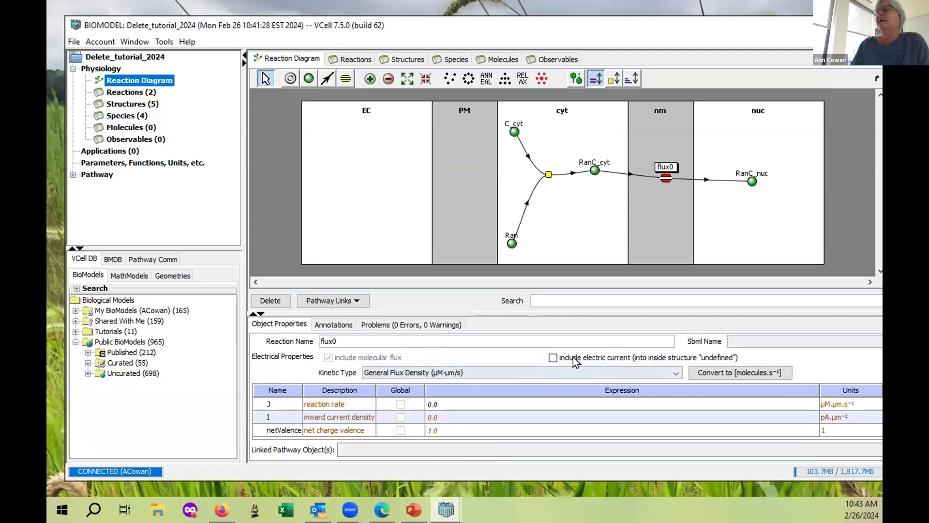
click(675, 371)
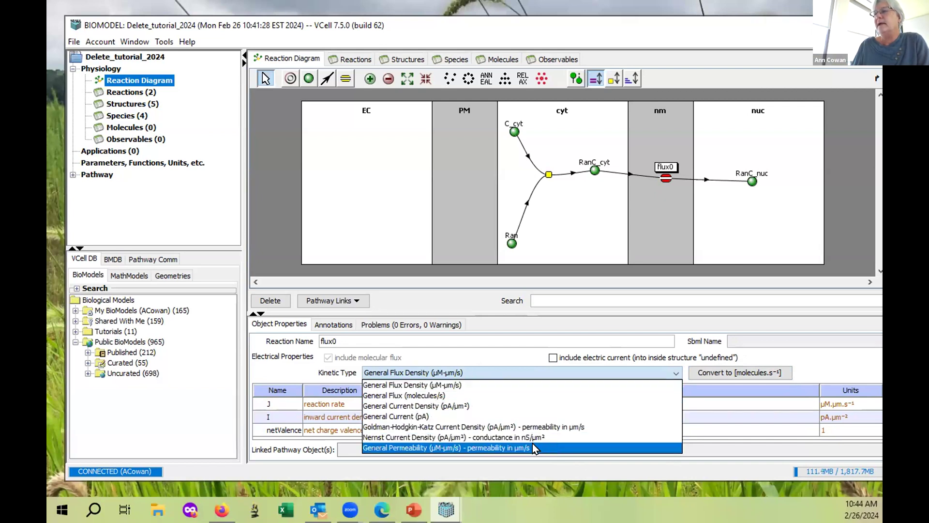
click(488, 384)
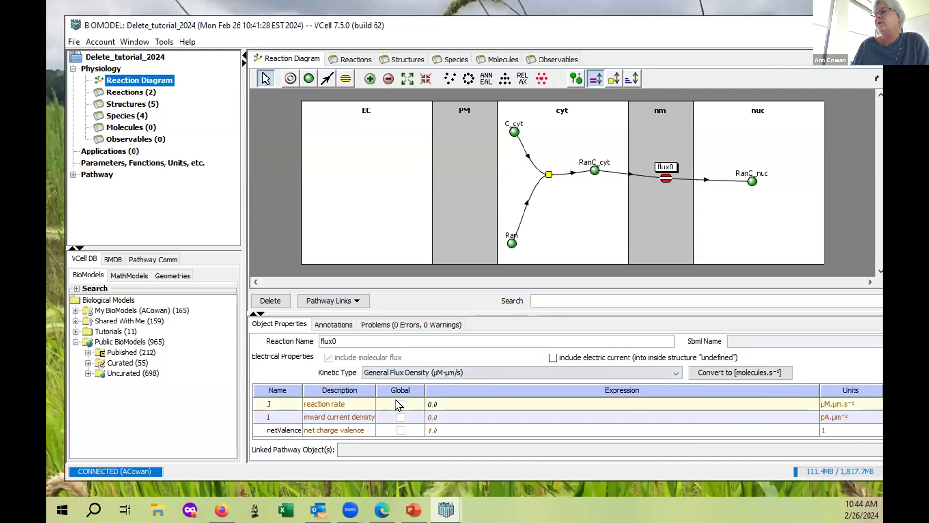
double_click(448, 401)
drag(439, 404, 394, 403)
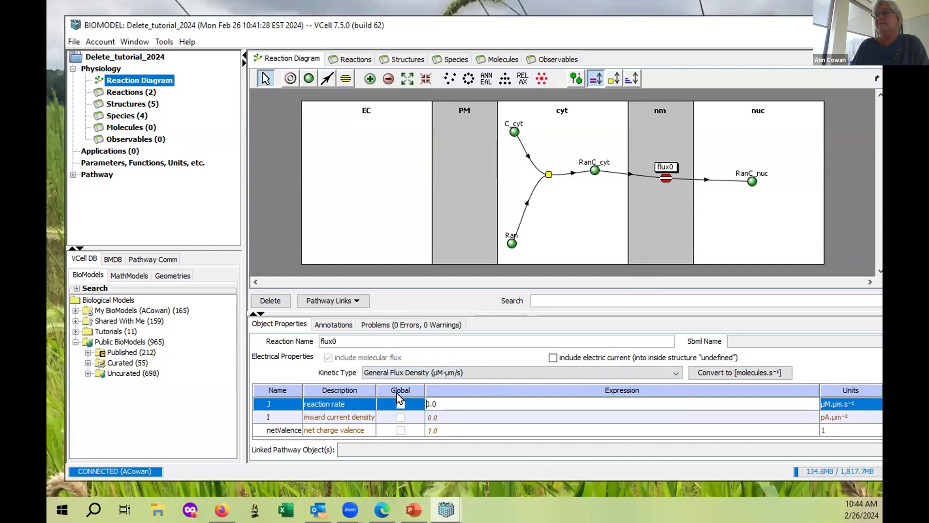
drag(477, 400, 375, 400)
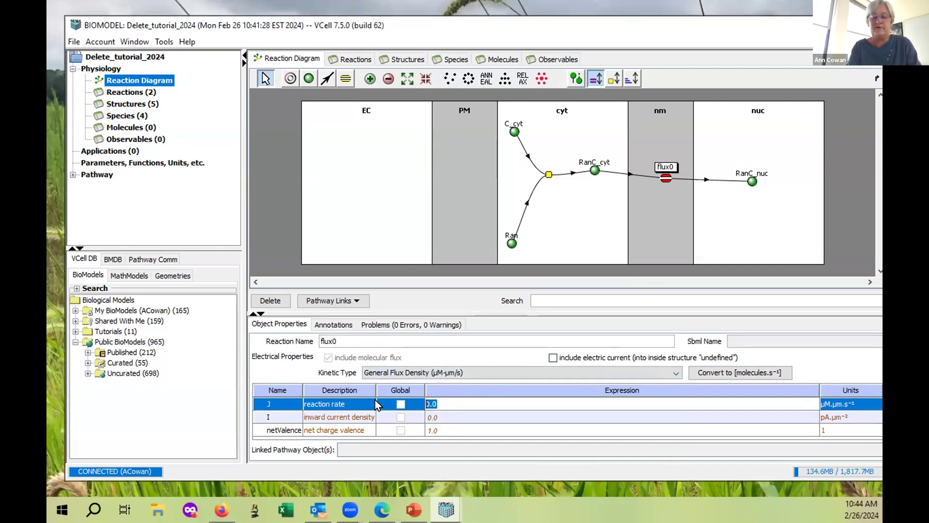
text(Kfl*)
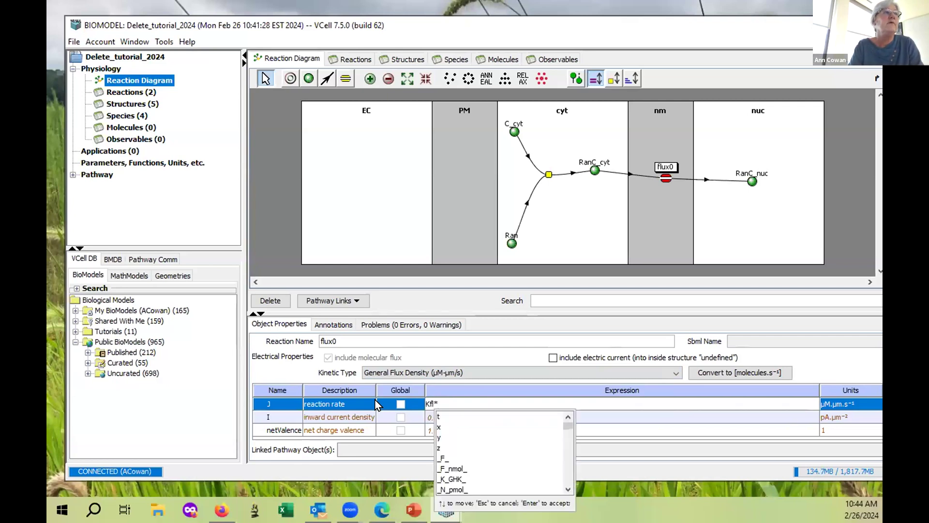
text((Ran)
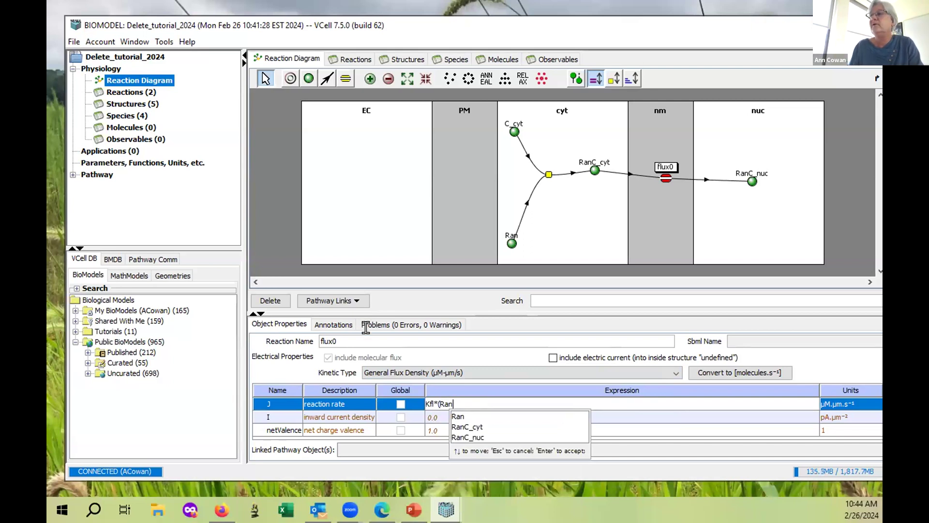
click(461, 427)
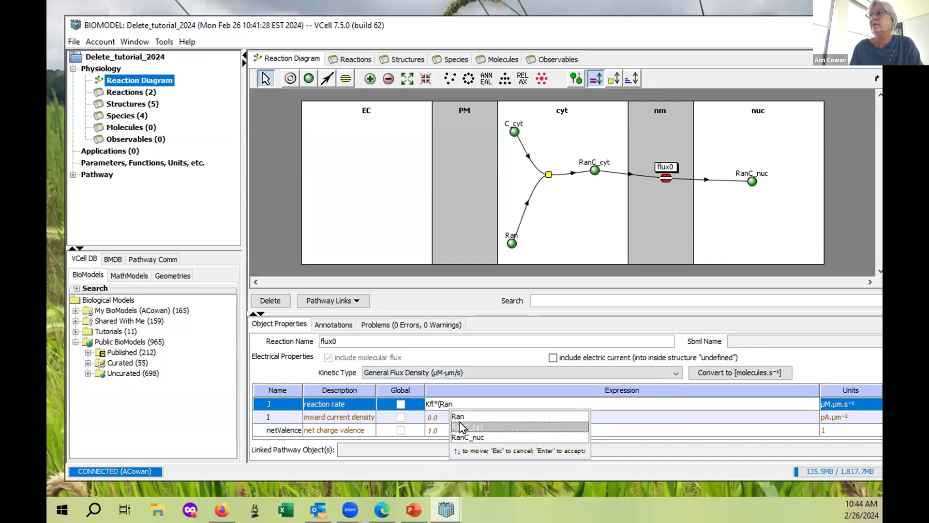
key(Return)
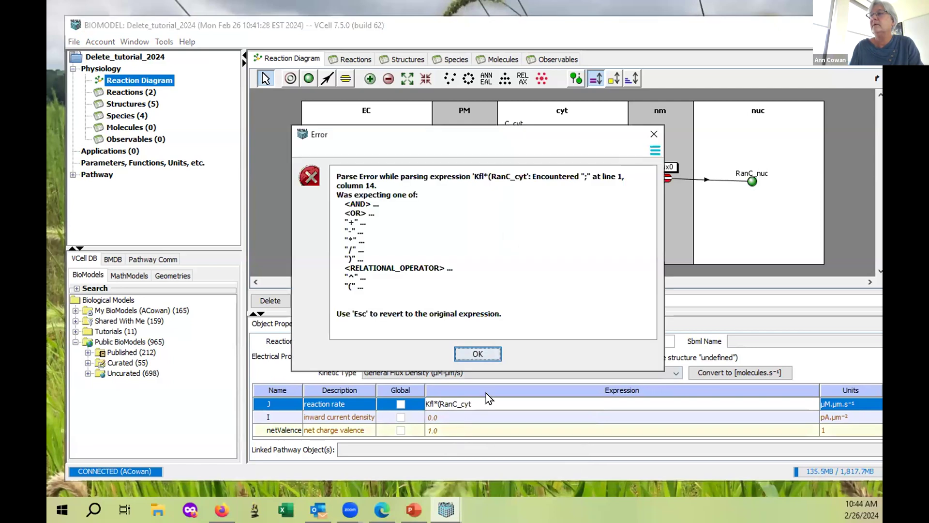
click(475, 350)
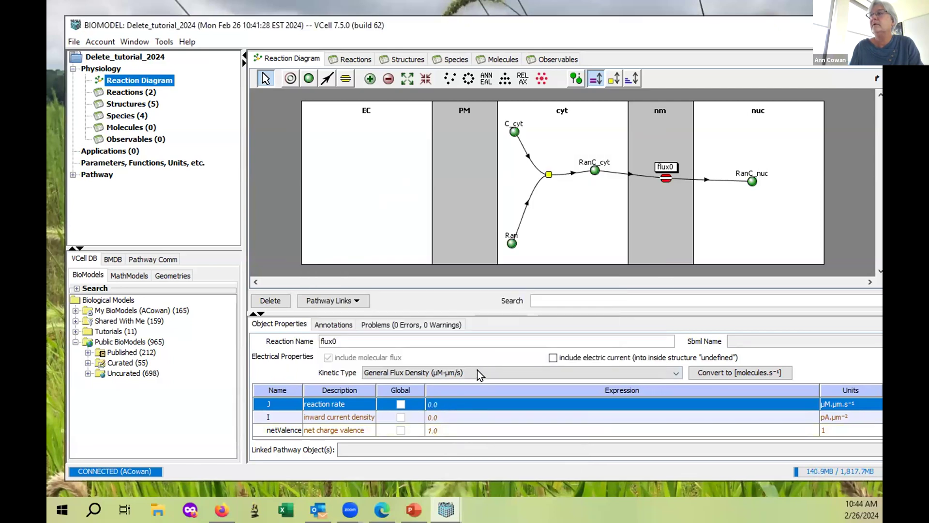
Set flux0's reaction rate J to the expression kfl*RanC_cyt.
double_click(456, 401)
drag(455, 402, 396, 398)
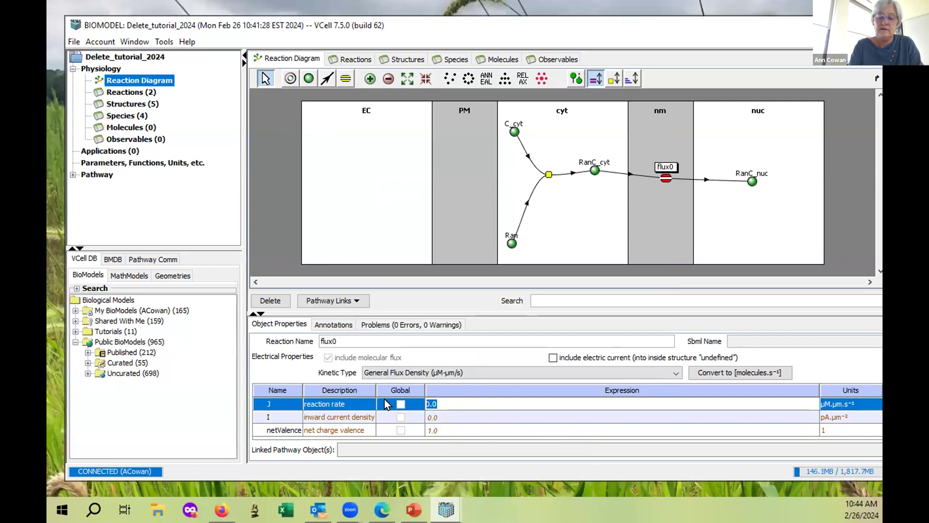
text(k)
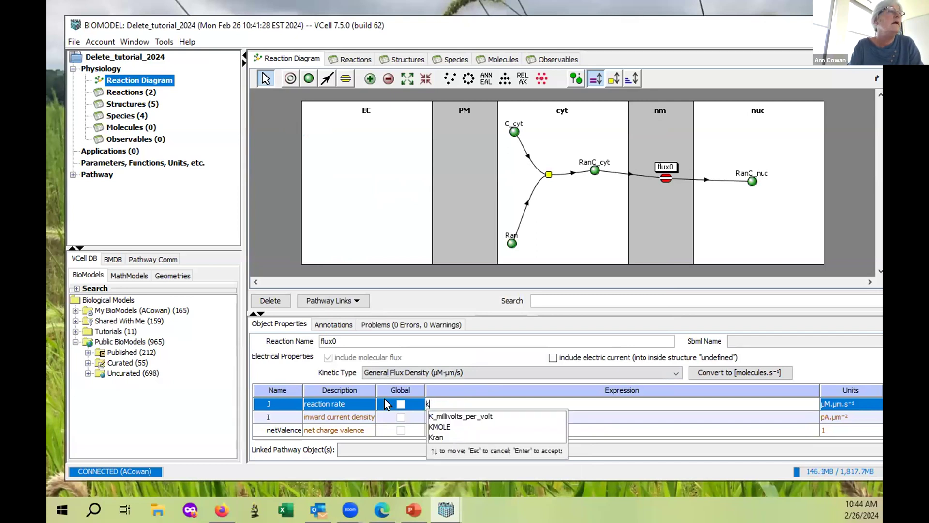
text(fl)
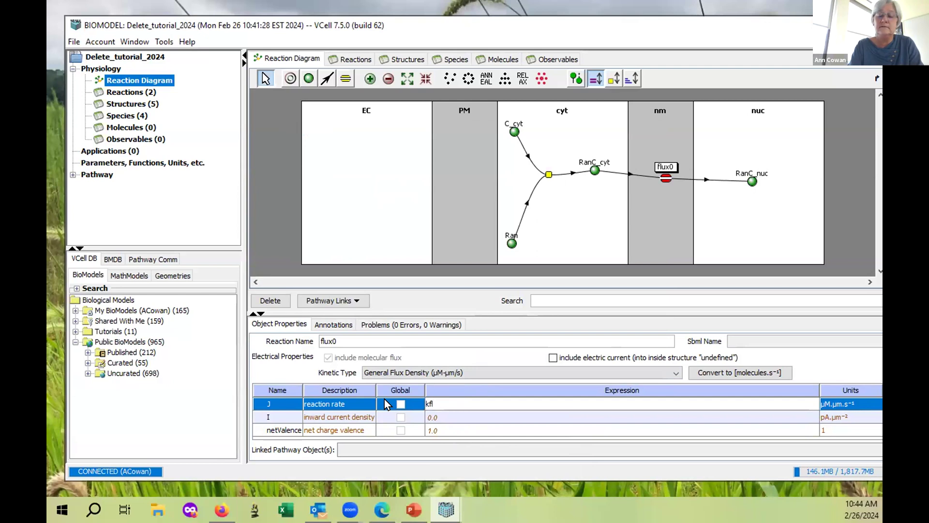
text(*)
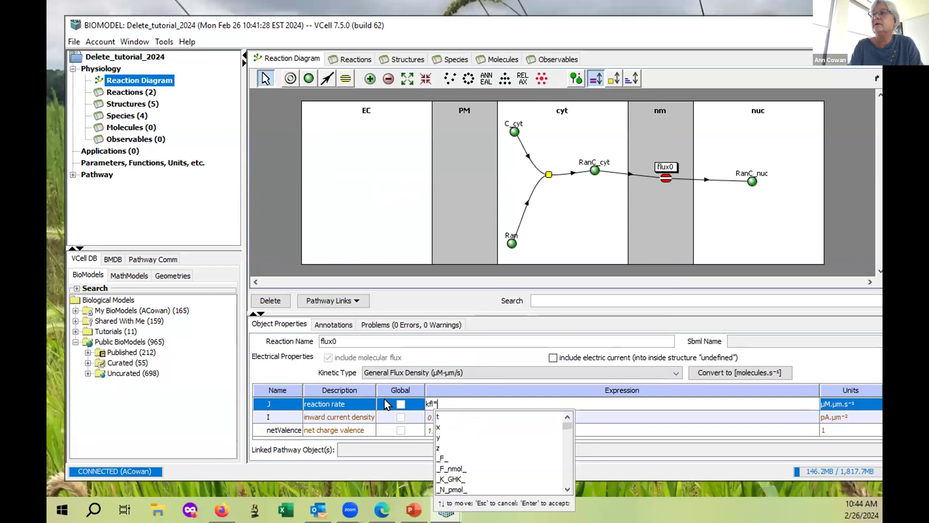
text(R)
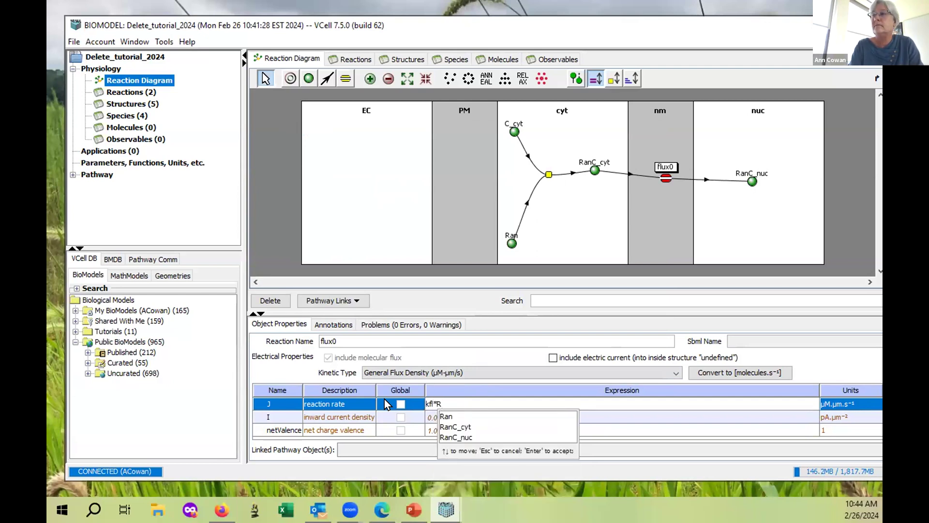
click(447, 426)
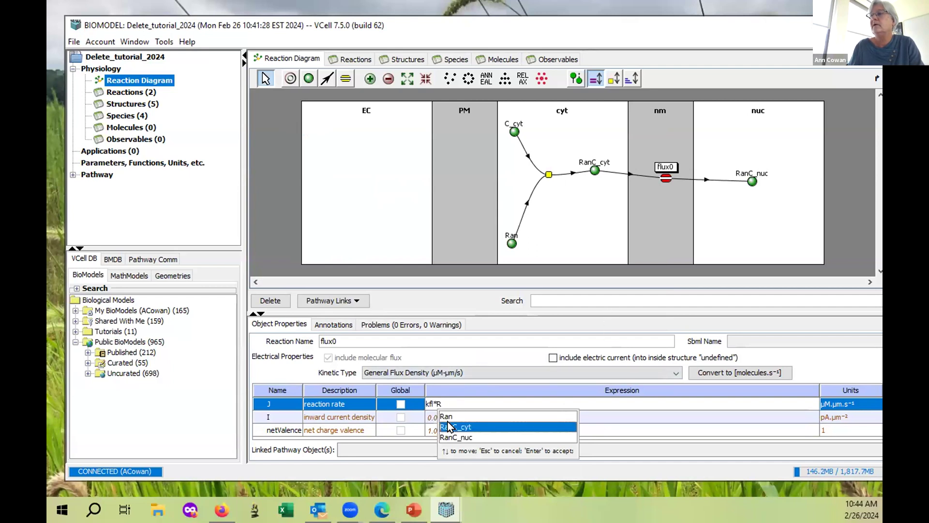
key(Return)
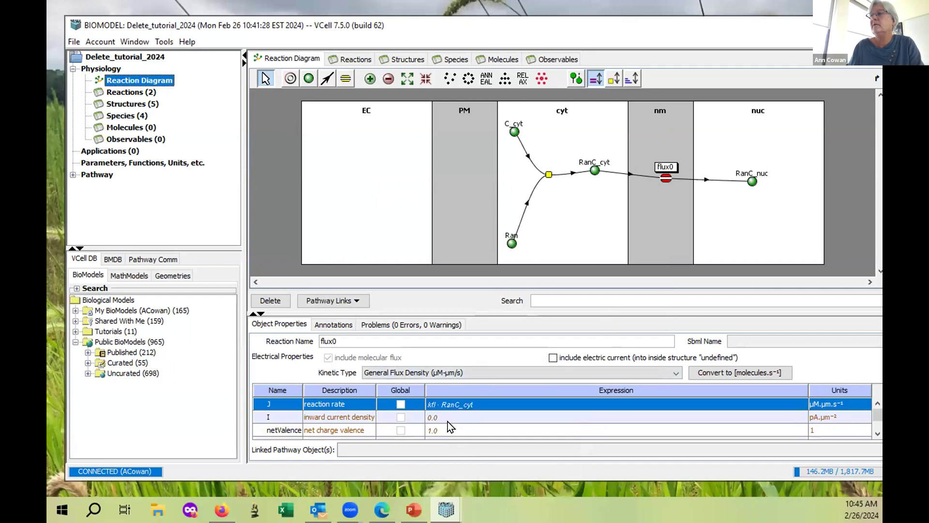
Subtract RanC_nuc from flux0's reaction rate expression, giving (kfl * RanC_cyt)-RanC_nuc.
double_click(489, 403)
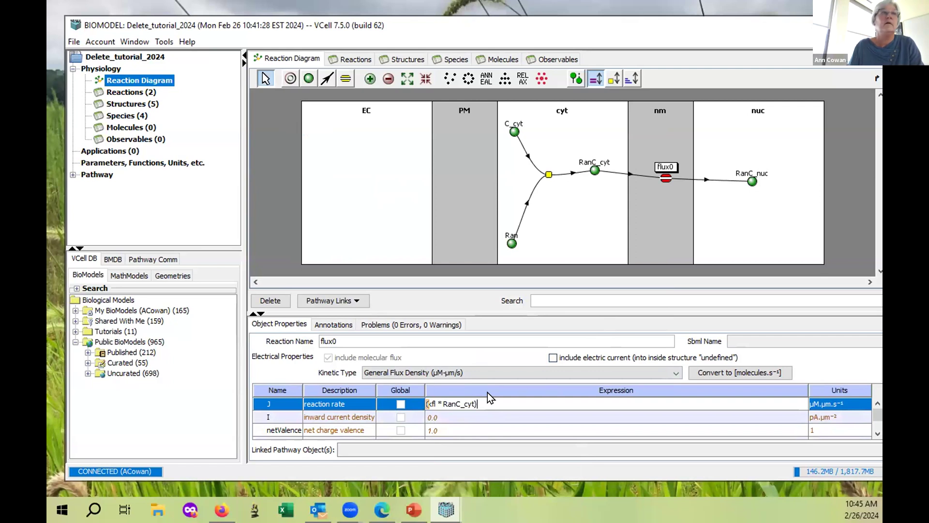
text(-)
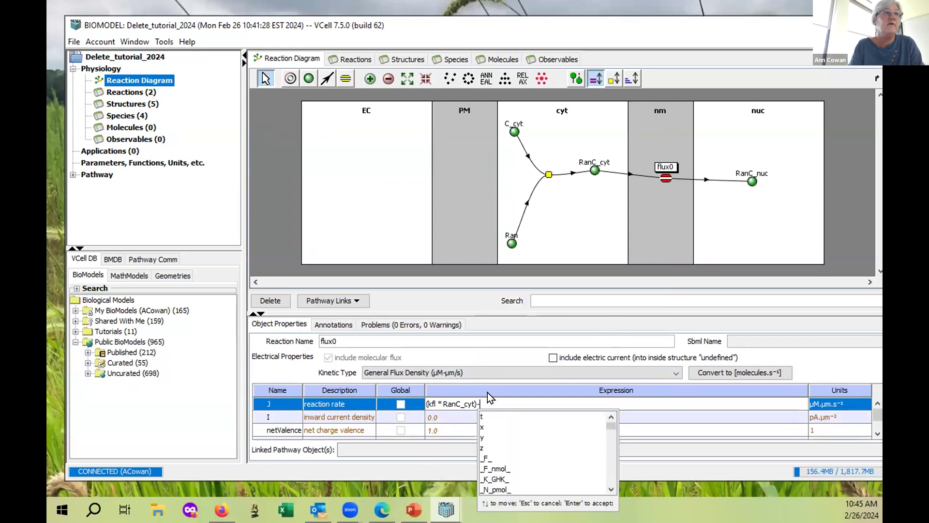
text(RanC_nuc)
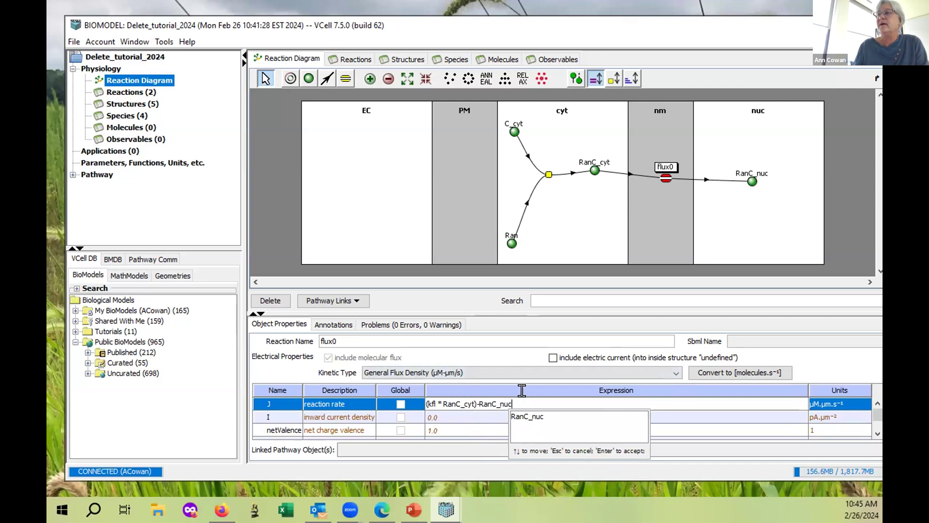
key(Return)
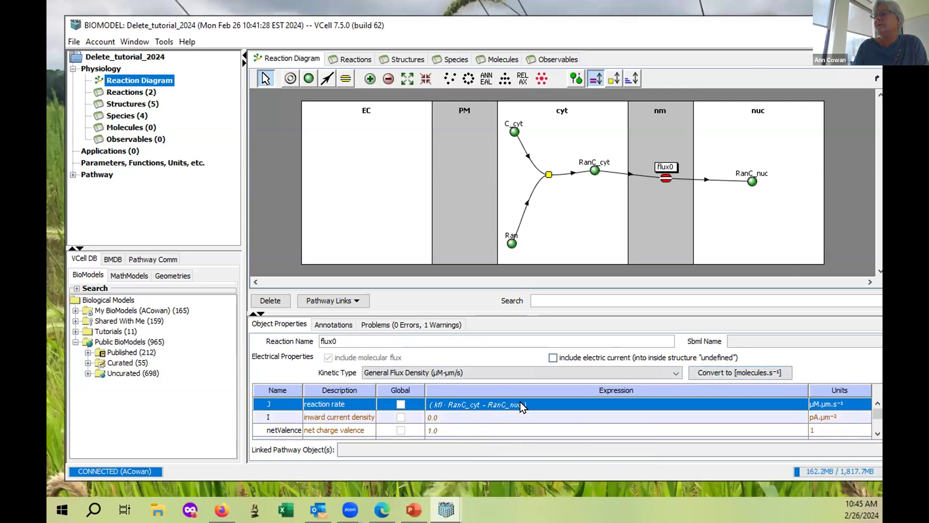
Set flux0's user-defined parameter kfl to 2.
scroll(541, 410, down, 1)
scroll(541, 402, up, 2)
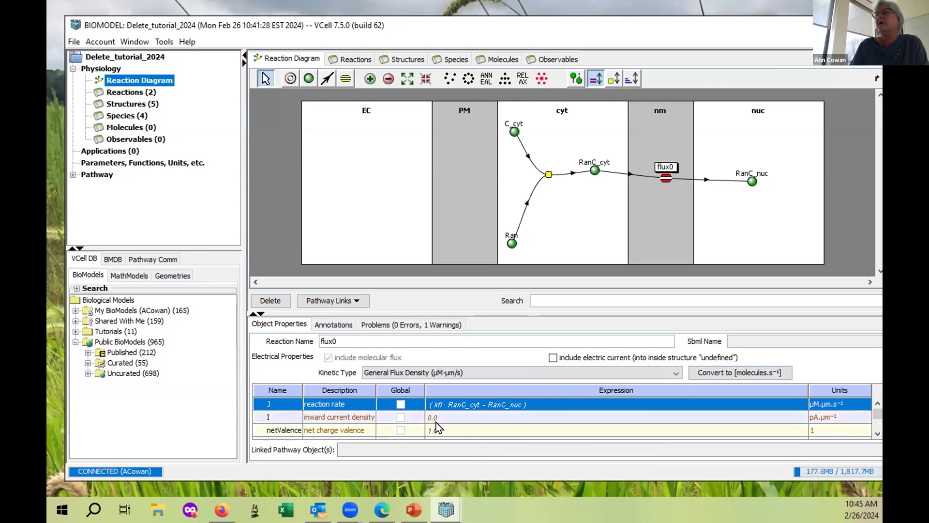
scroll(465, 422, down, 1)
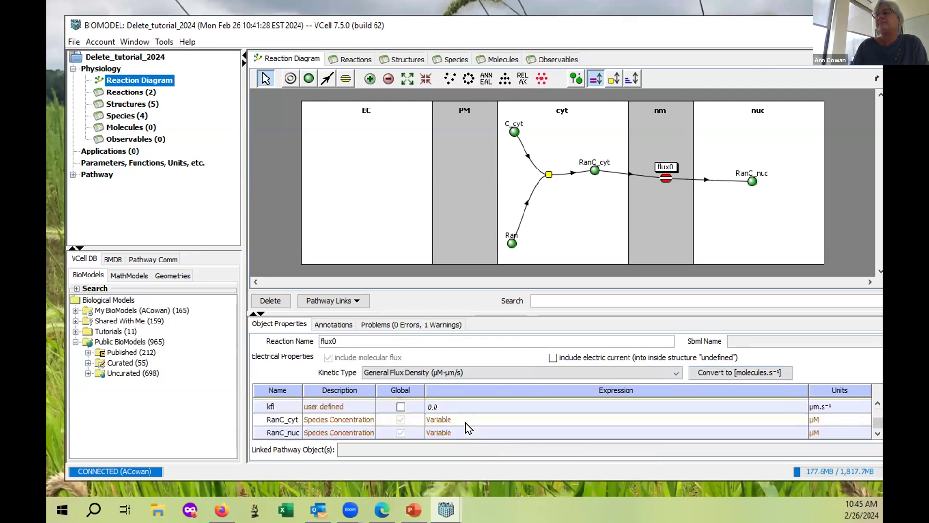
click(448, 402)
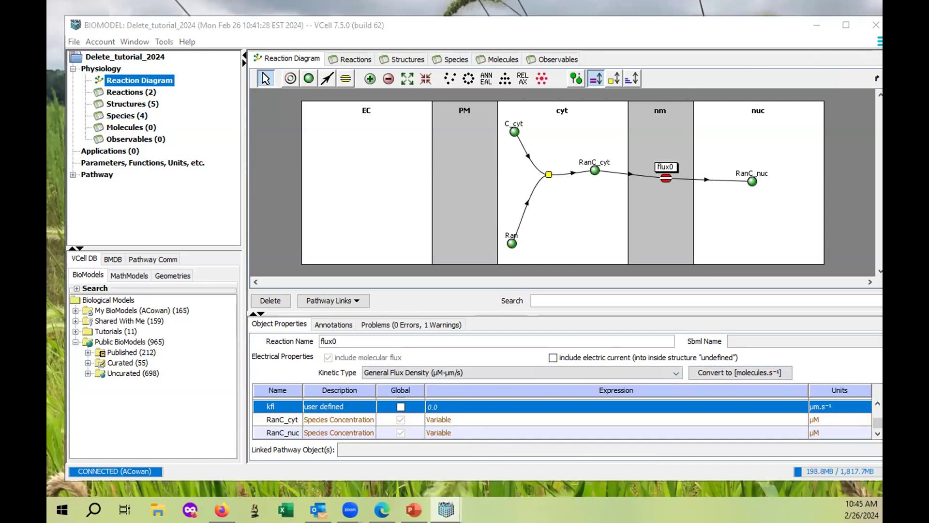
double_click(449, 406)
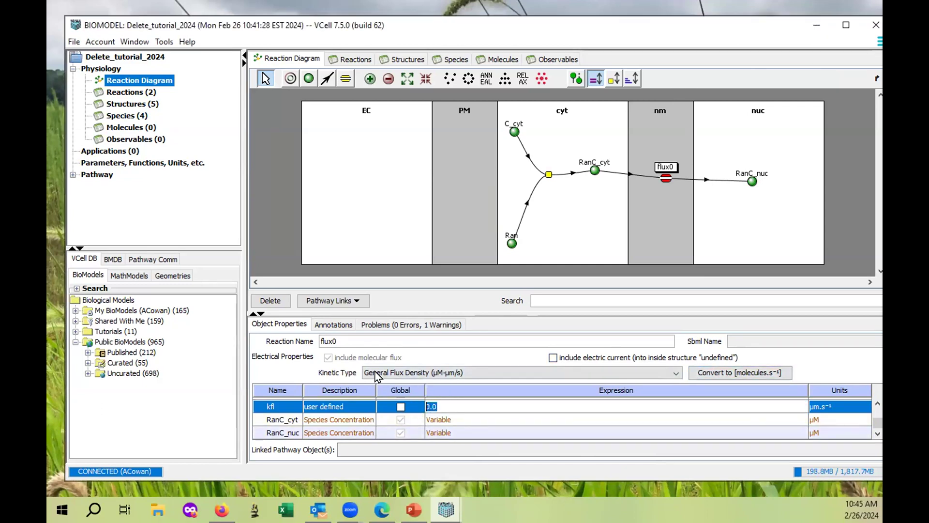
text(2)
key(Return)
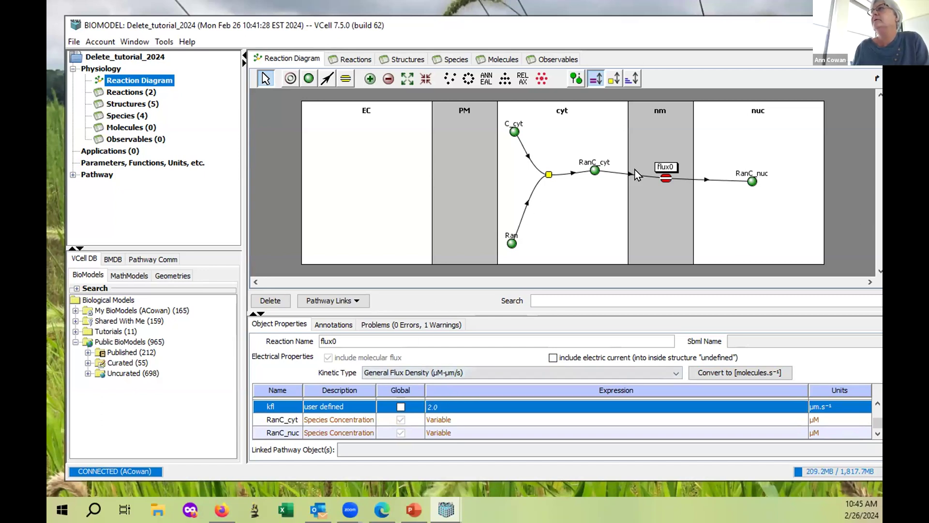
Edit flux0's reaction rate J so that kfl multiplies the parenthesised difference (RanC_cyt - RanC_nuc).
scroll(603, 420, up, 3)
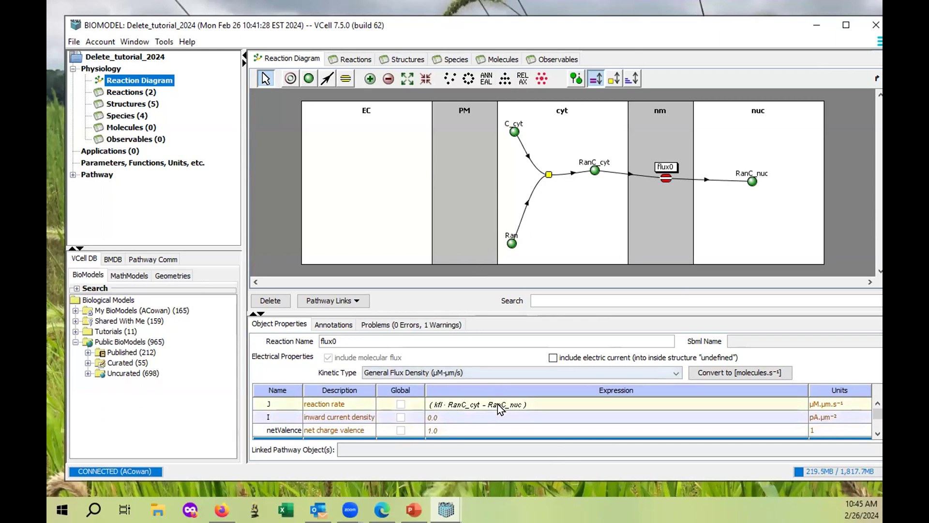
click(478, 403)
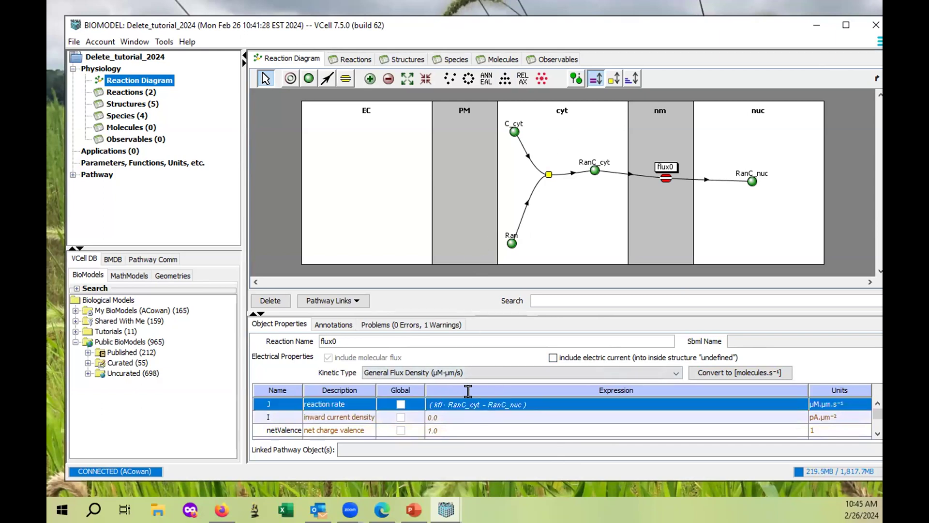
click(519, 403)
key(Return)
double_click(456, 400)
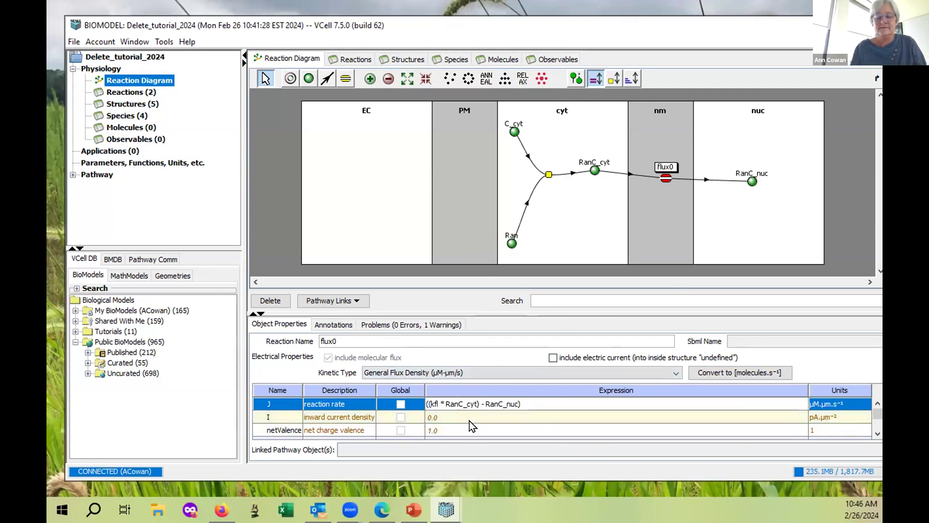
text(()
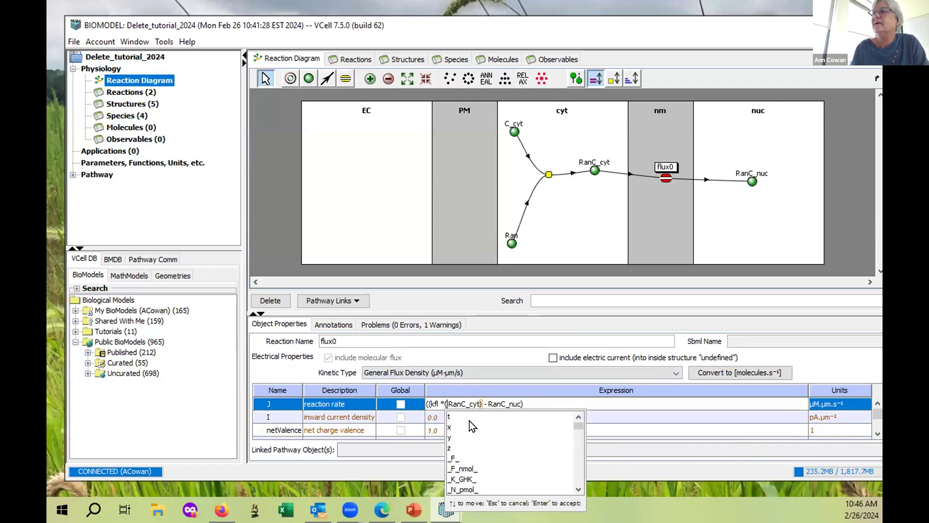
key(Escape)
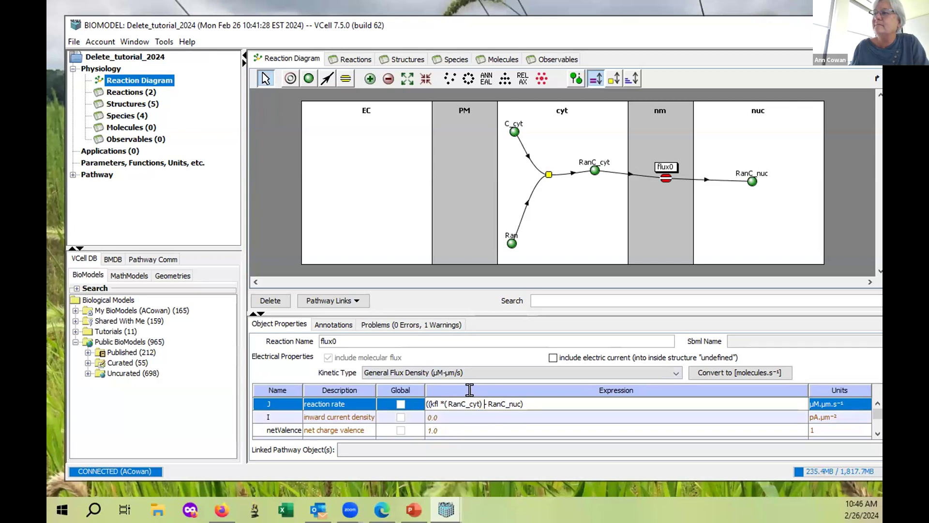
key(BackSpace)
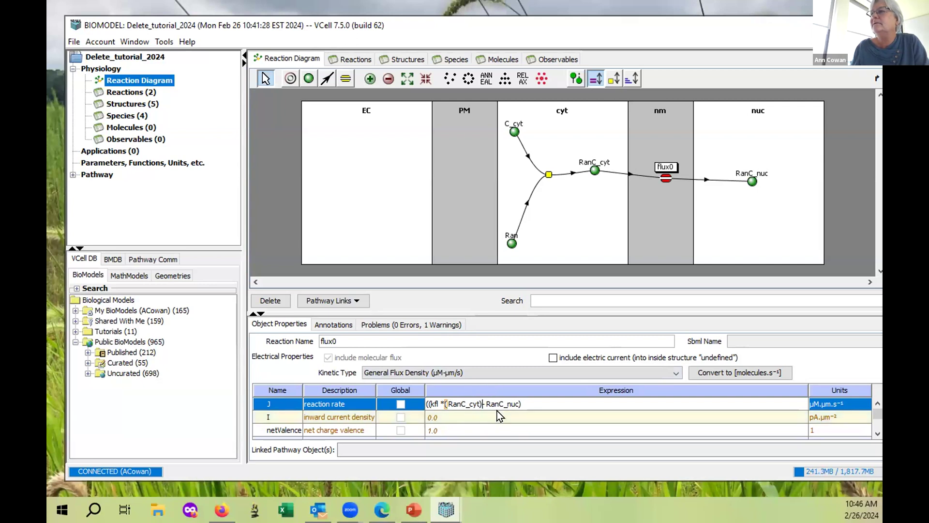
key(BackSpace)
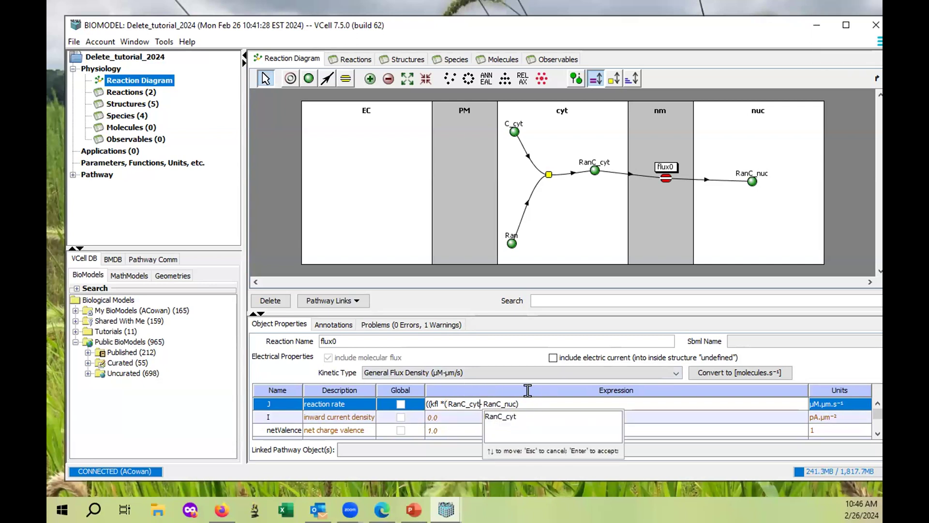
key(Escape)
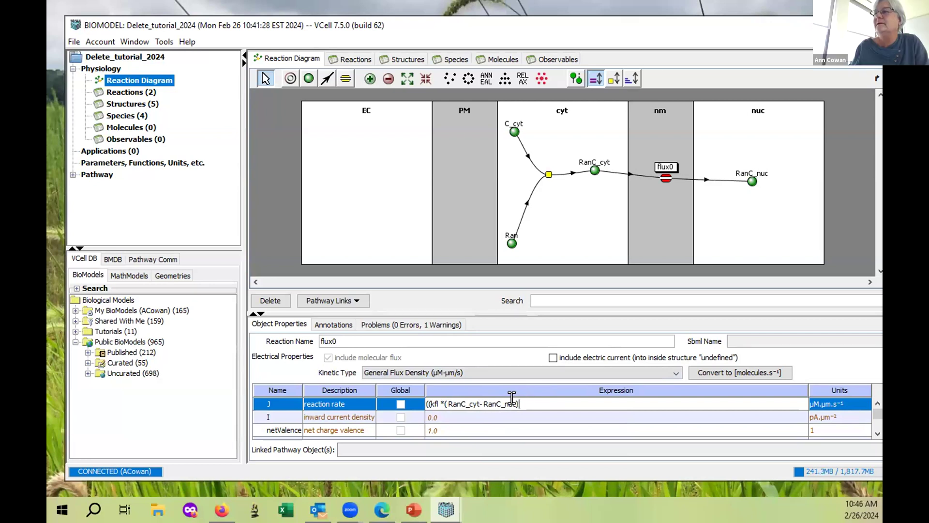
key(Return)
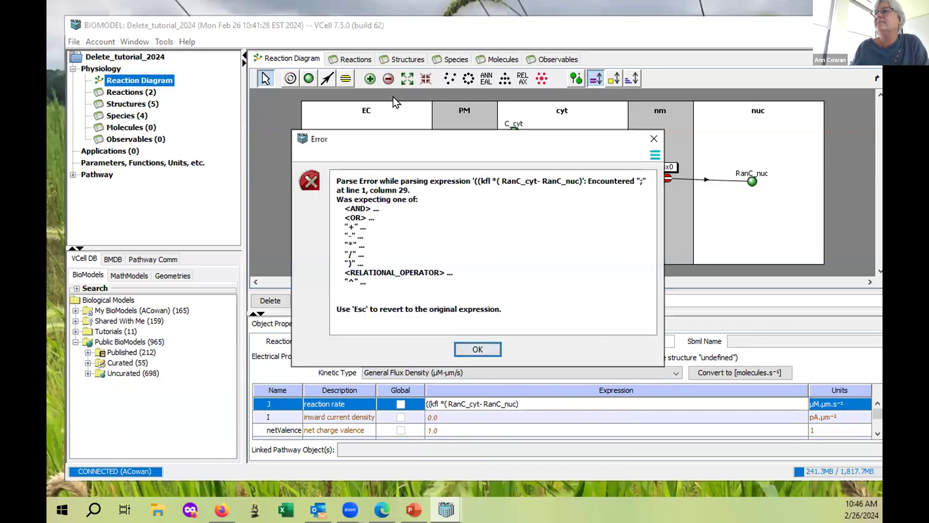
Remove the two surplus opening parentheses so that flux0's rate J is kfl*(RanC_cyt - RanC_nuc), and save the BioModel.
click(475, 349)
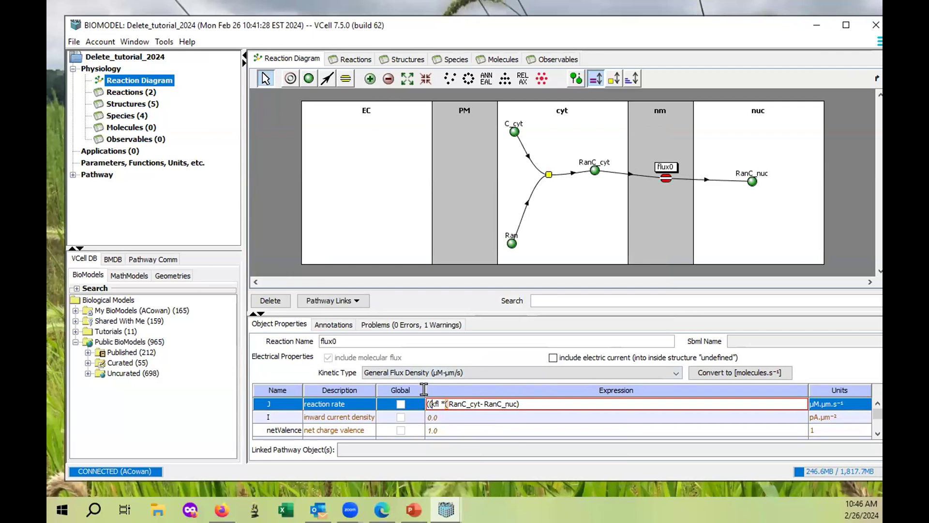
key(BackSpace)
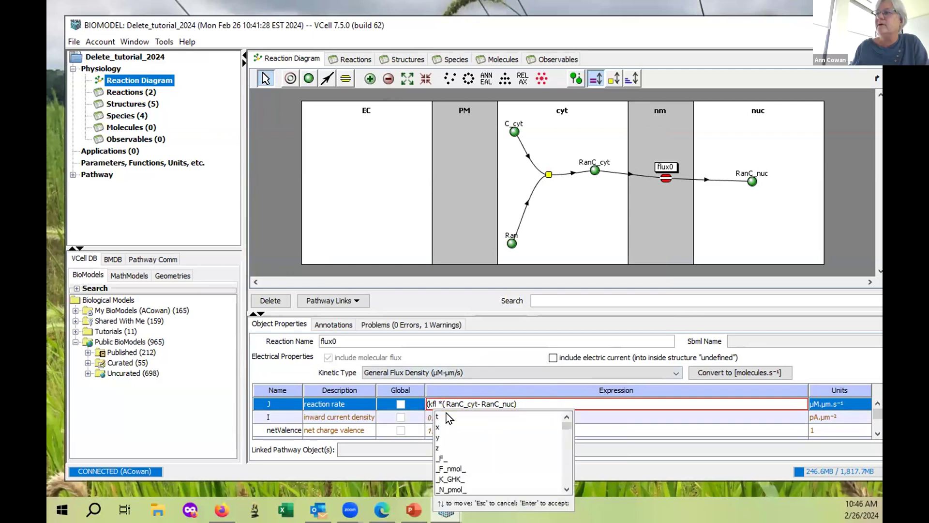
key(BackSpace)
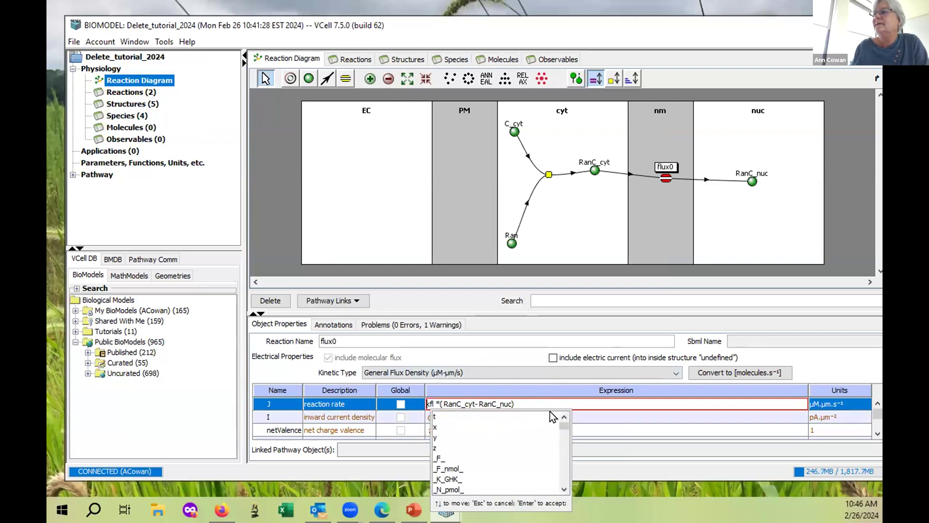
key(Escape)
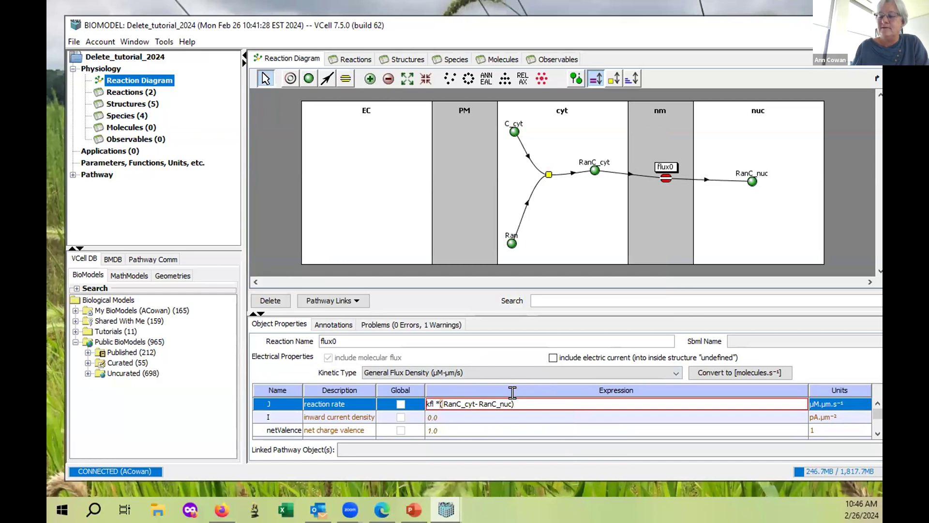
key(Return)
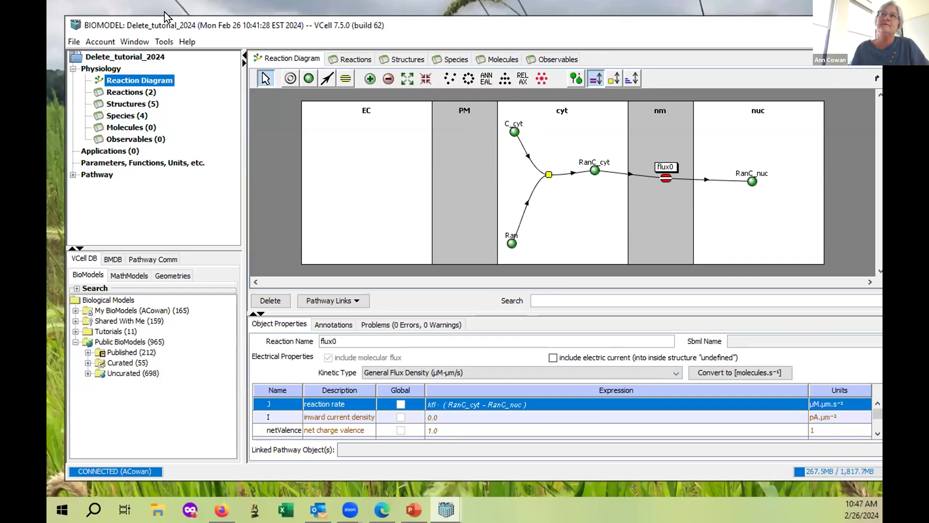
click(74, 42)
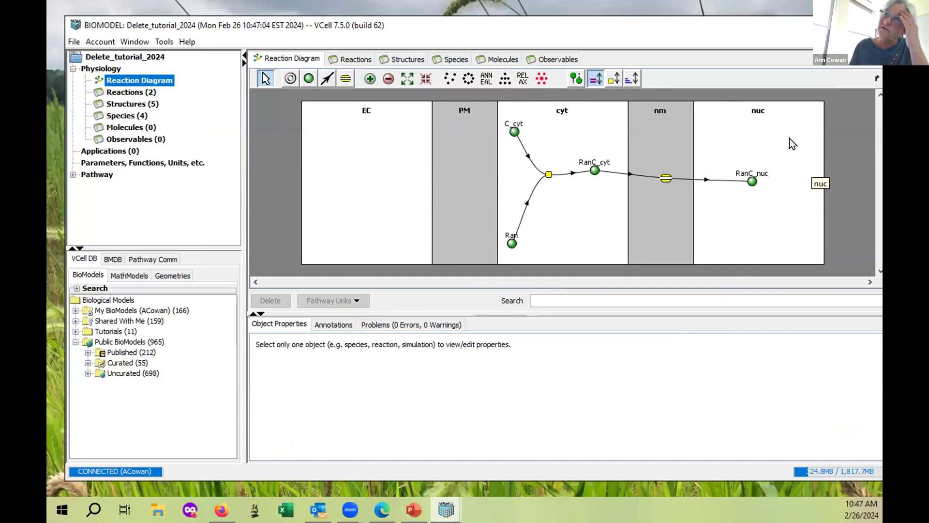
Create a new deterministic application in the BioModel.
click(102, 150)
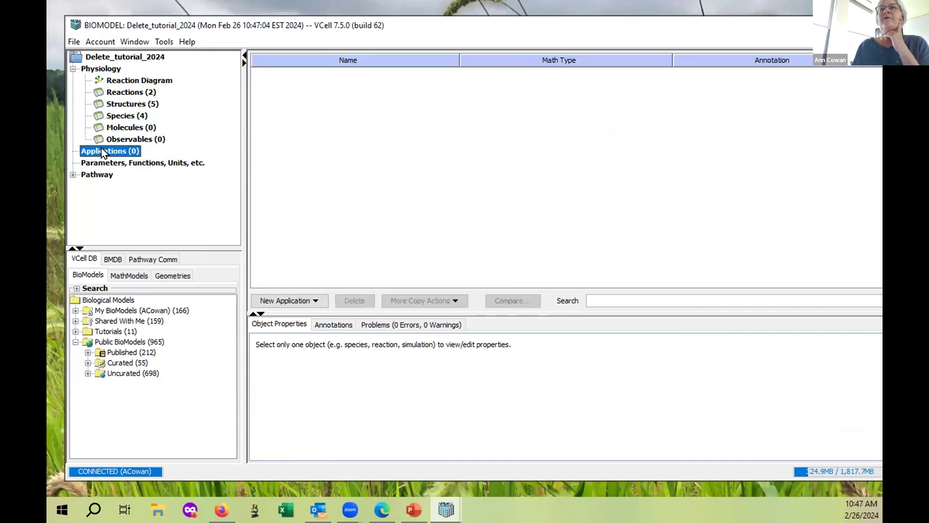
right_click(102, 150)
click(89, 150)
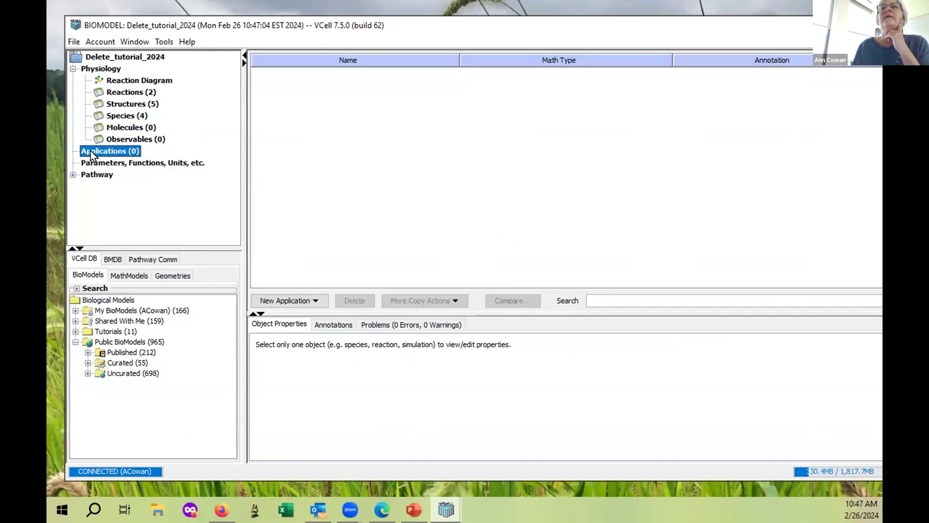
right_click(92, 150)
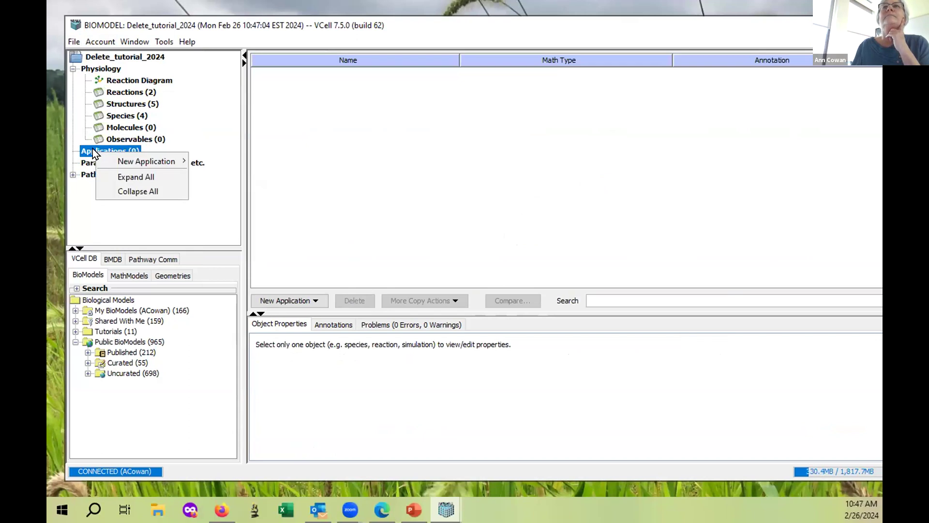
mouse_move(184, 160)
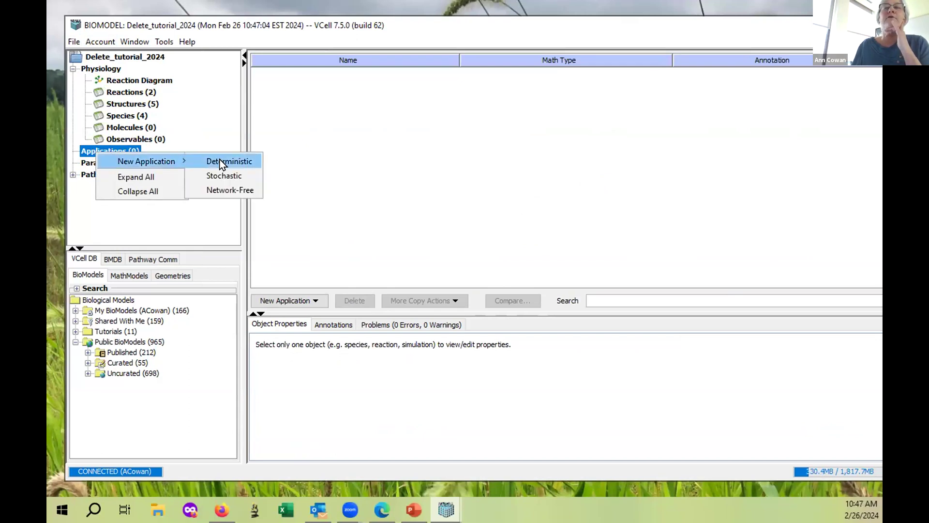
click(250, 160)
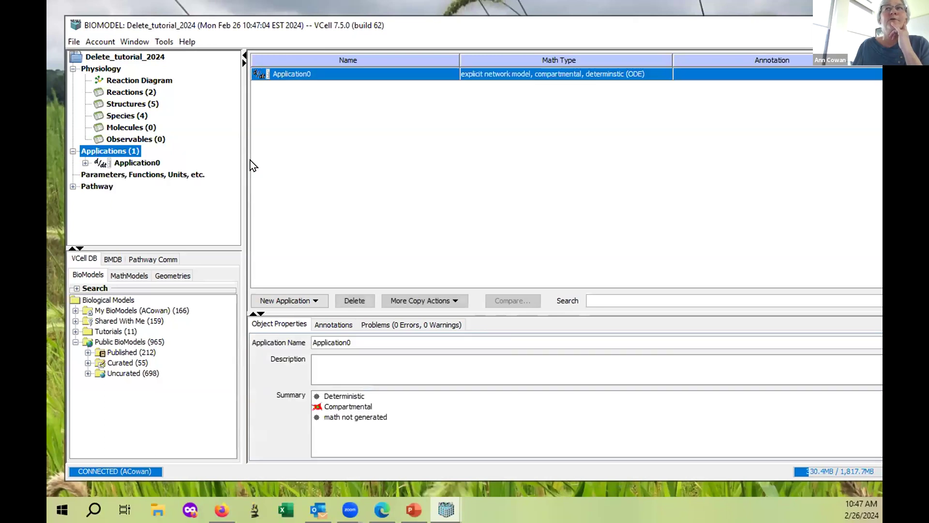
Expand the new deterministic application and rename it PDE.
click(136, 163)
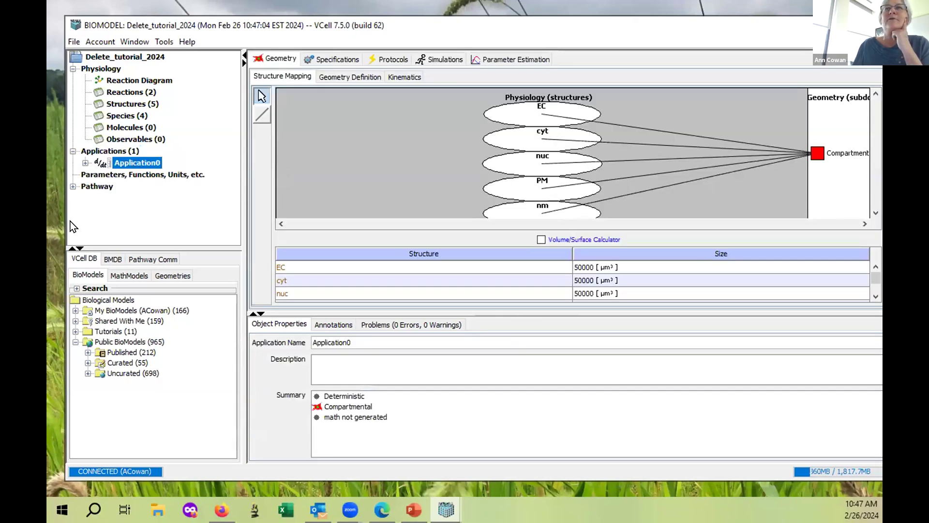
double_click(144, 160)
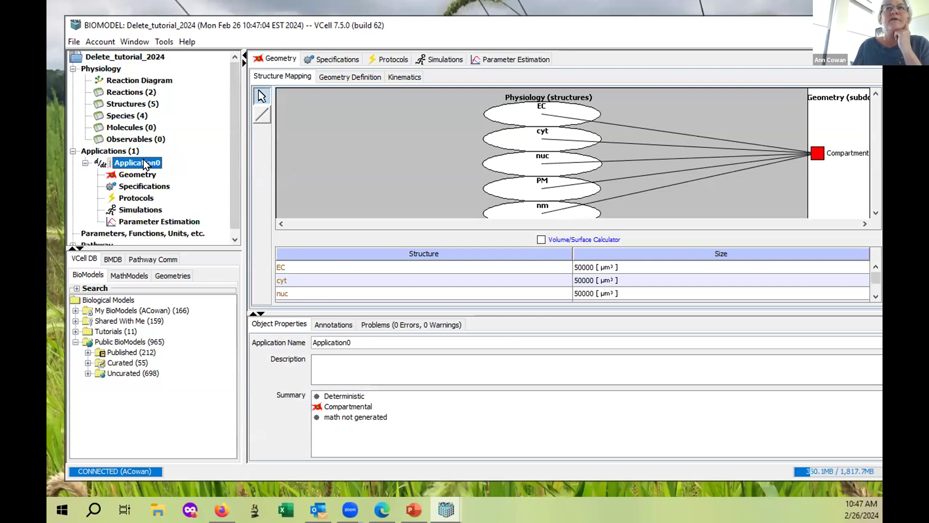
right_click(143, 159)
click(173, 164)
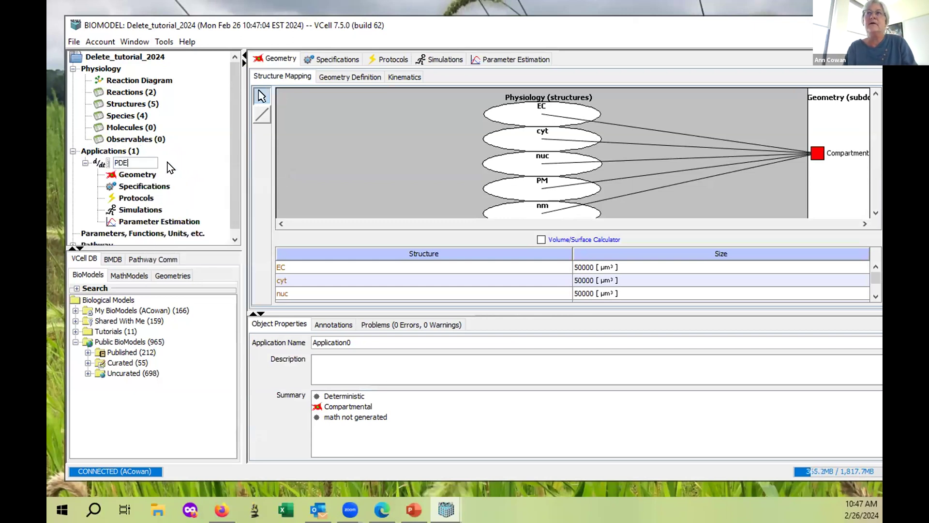
key(Return)
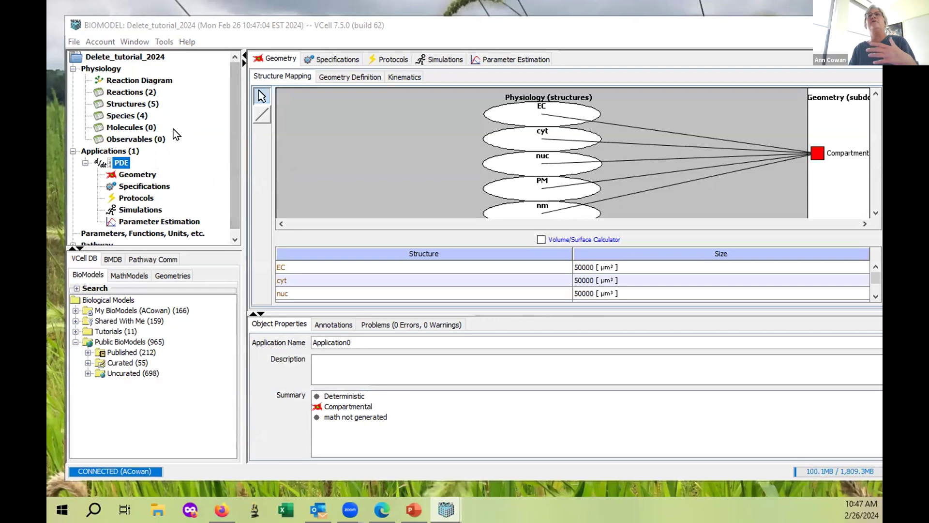
Narrow the Structure column of the structure mapping table and open the PDE application's geometry definition.
drag(236, 108, 228, 141)
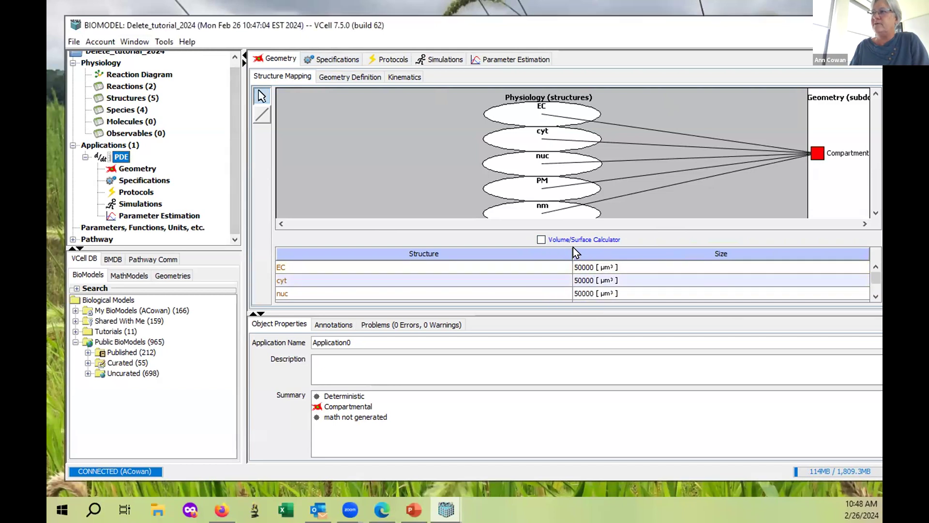
drag(566, 244, 466, 245)
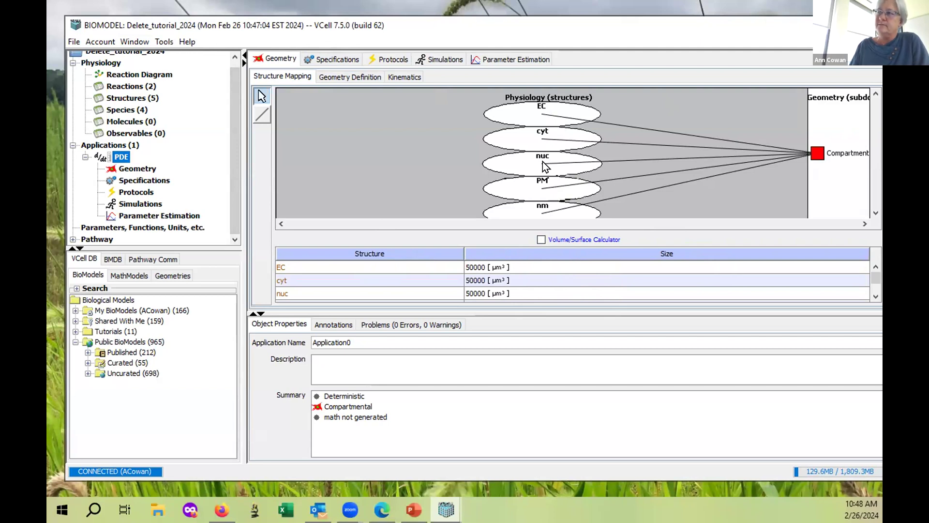
mouse_move(531, 299)
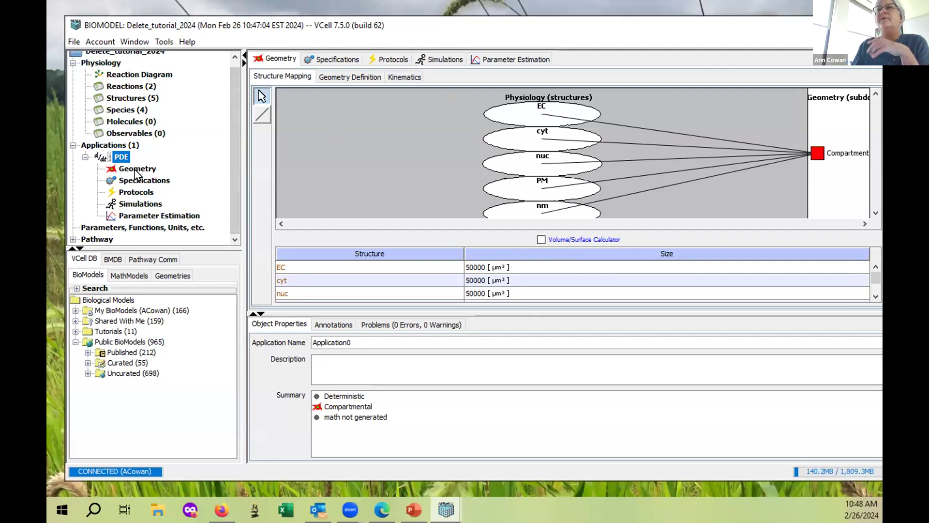
click(137, 170)
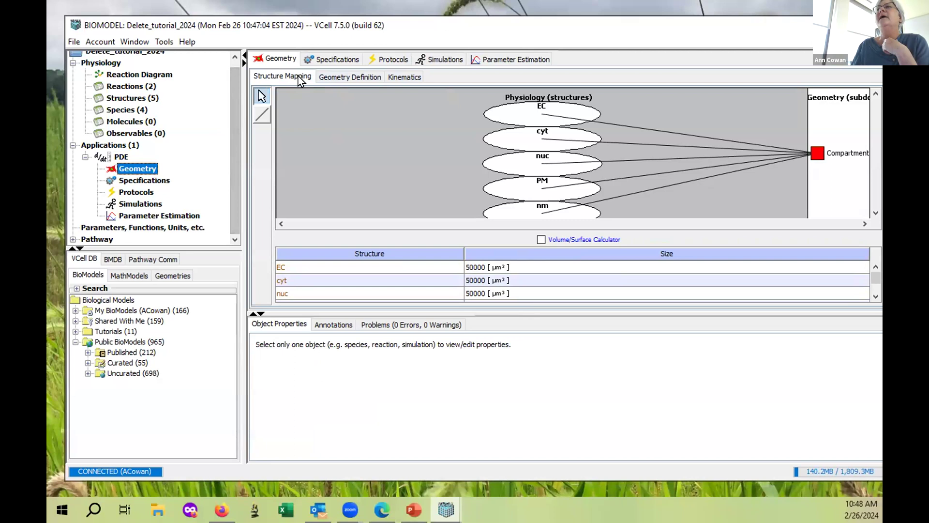
click(350, 76)
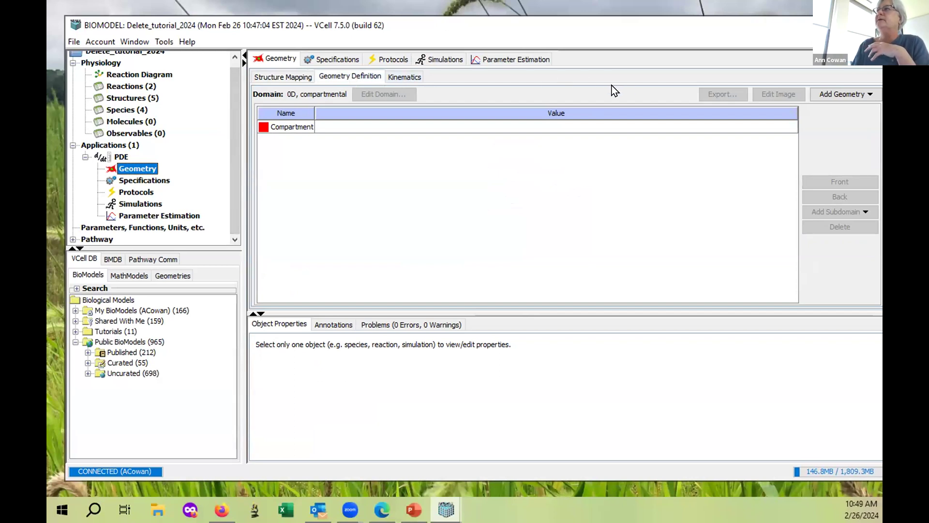
Begin adding an existing geometry to the PDE application, choosing to search for it by BioModel names.
click(869, 99)
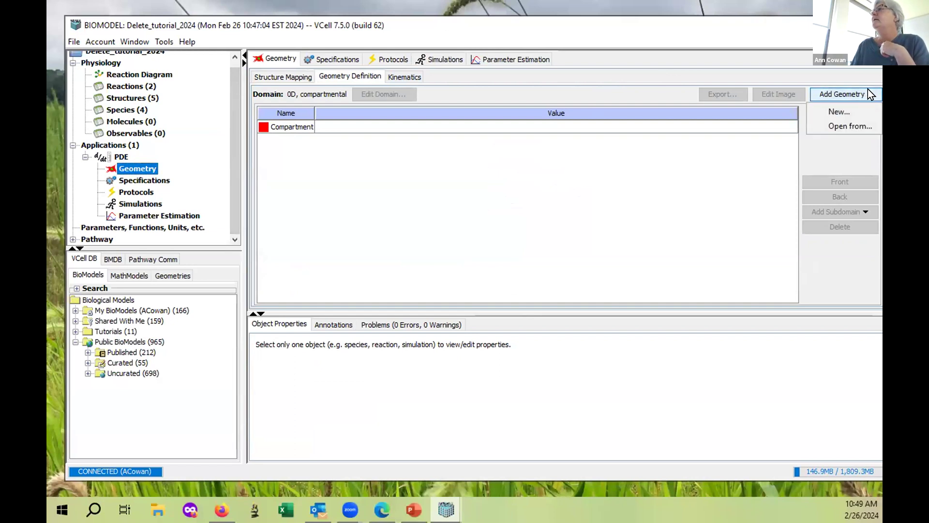
click(845, 125)
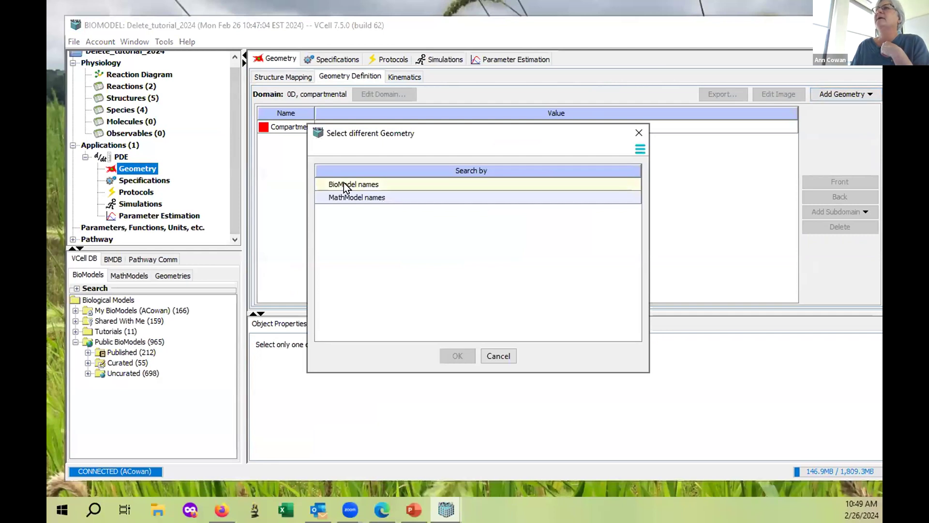
click(364, 183)
click(457, 356)
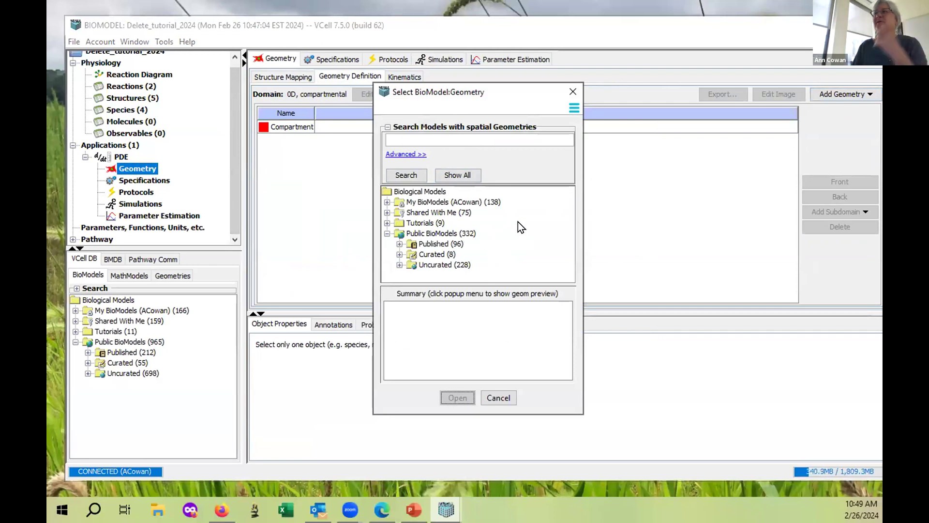
Import the 3D pde application's geometry from the Tutorial_MultiApp model in the Tutorials folder into the PDE application.
click(386, 223)
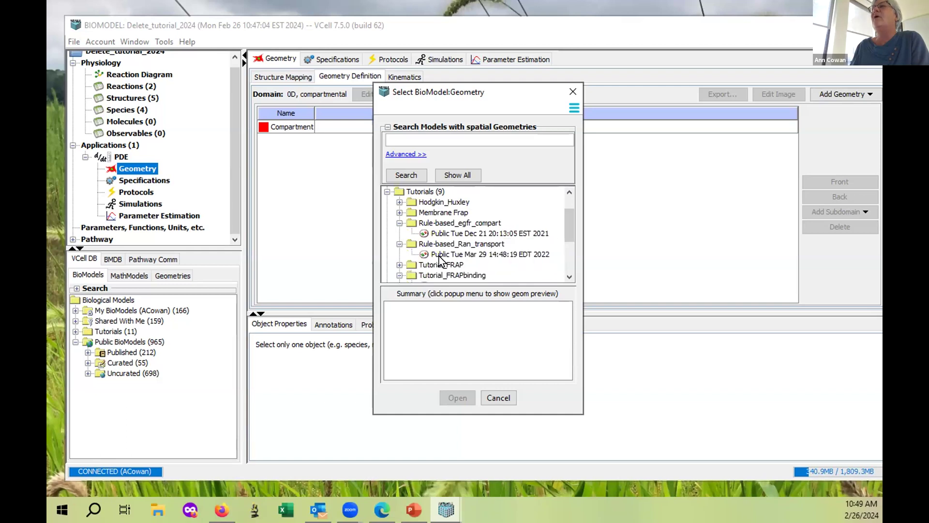
mouse_move(446, 267)
scroll(489, 266, down, 2)
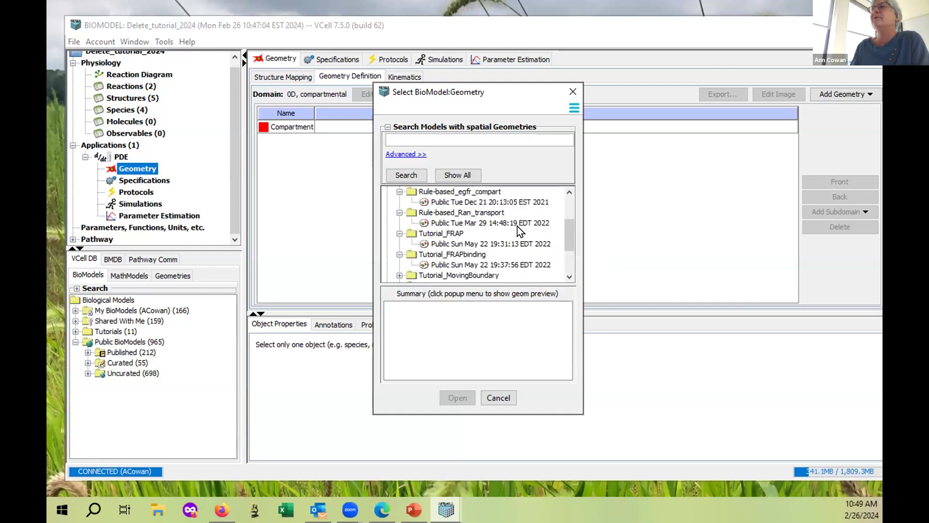
click(461, 252)
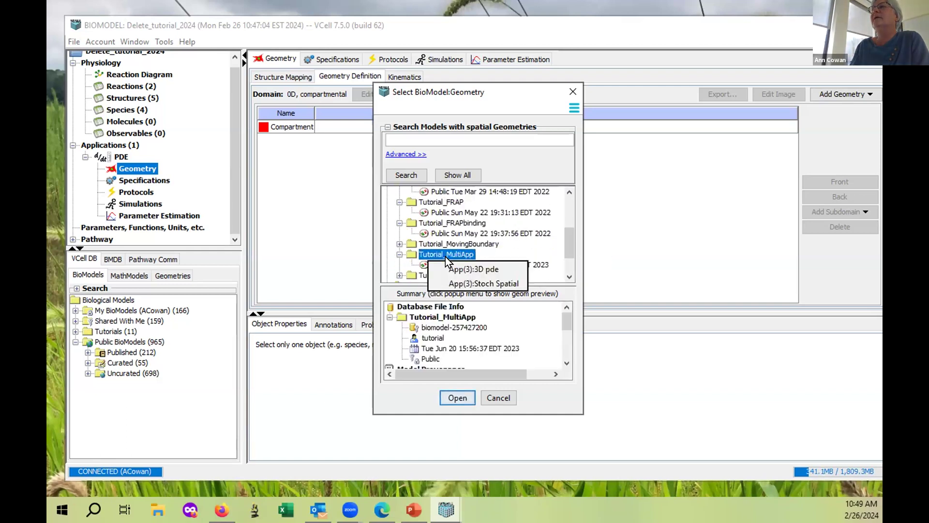
mouse_move(455, 257)
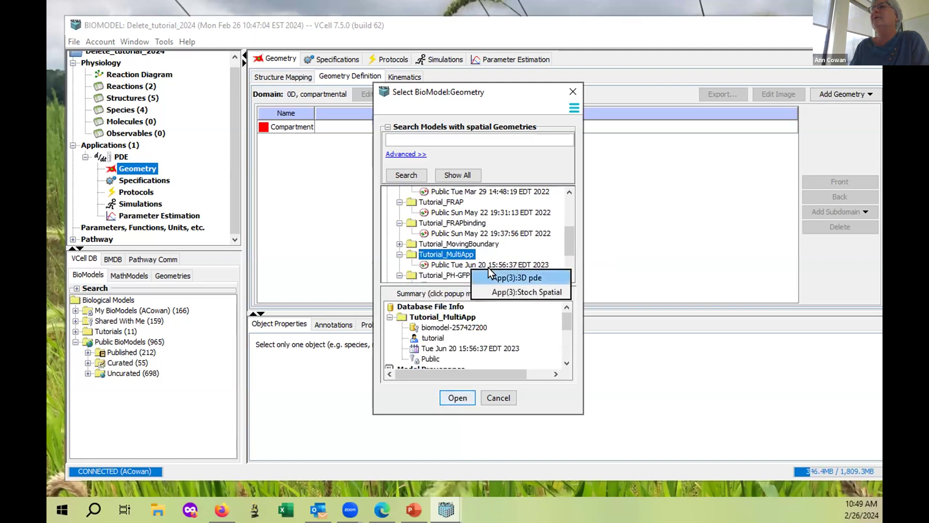
double_click(455, 265)
click(446, 182)
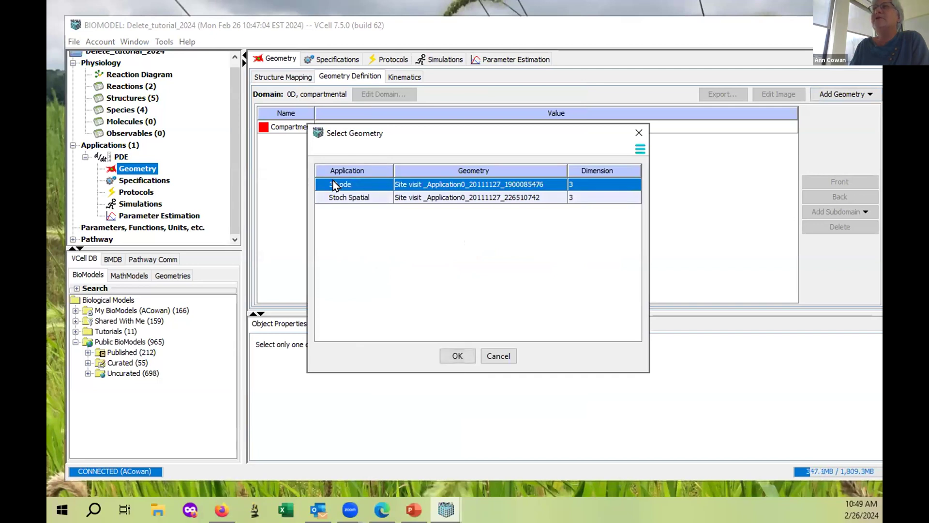
click(456, 355)
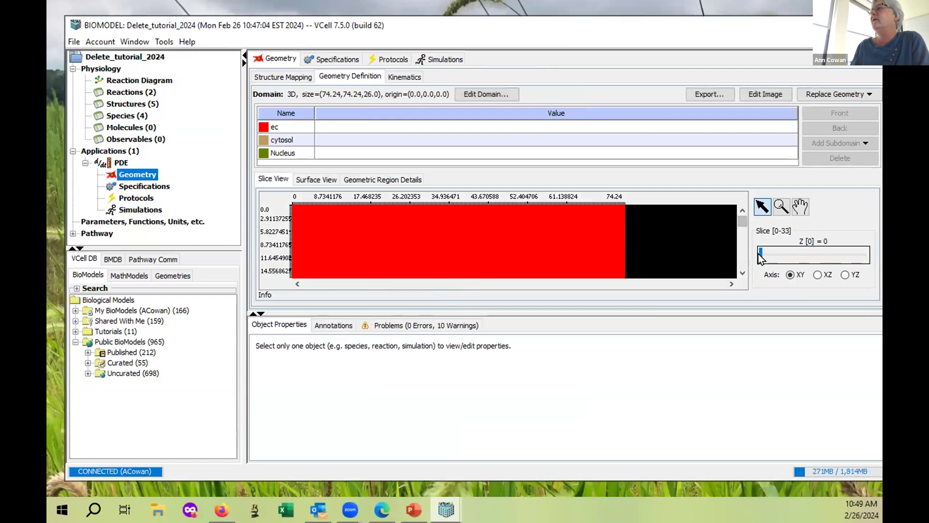
Examine the imported 3D geometry at Z slice 16 and as a rotated surface at varying opacity.
drag(759, 253, 811, 254)
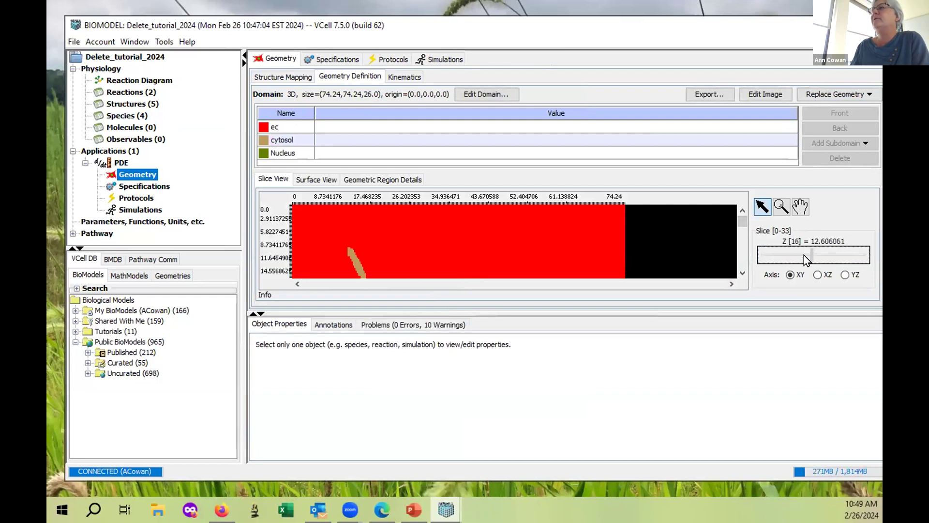
click(316, 180)
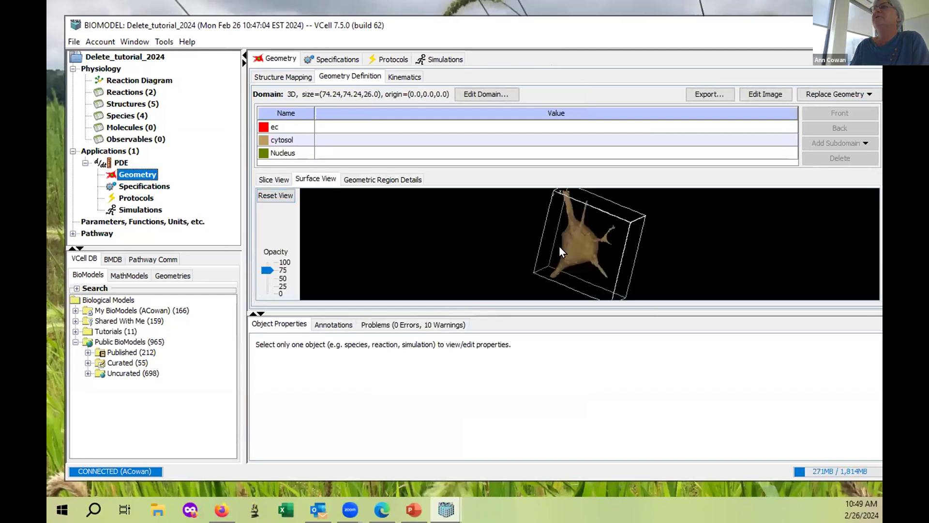
drag(621, 222, 602, 226)
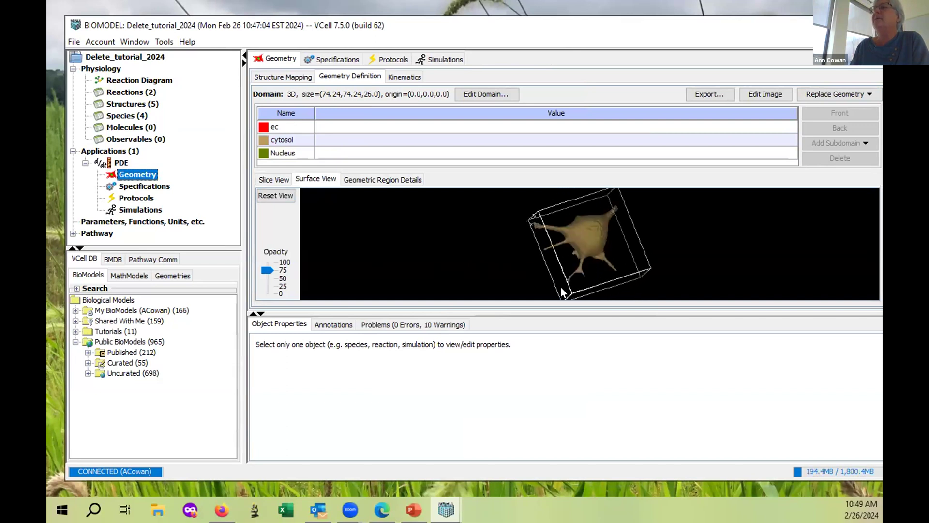
drag(592, 237, 553, 245)
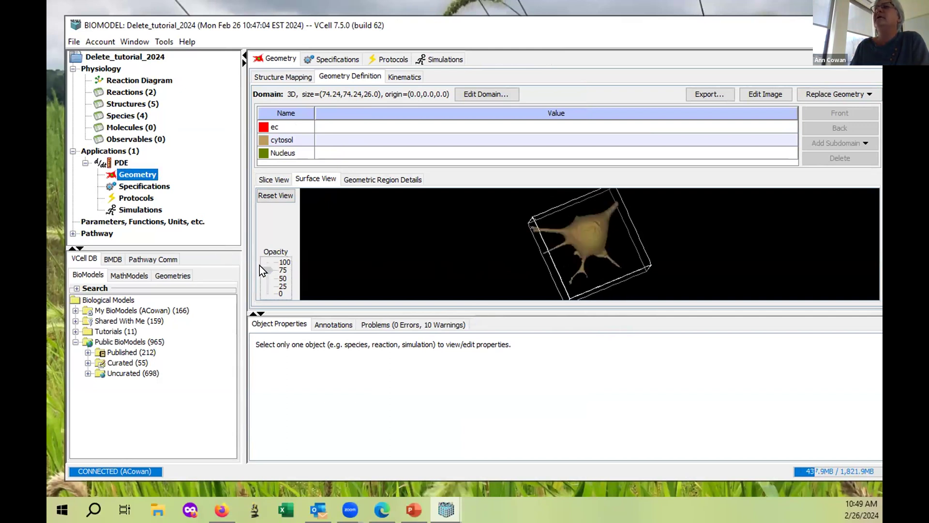
click(259, 278)
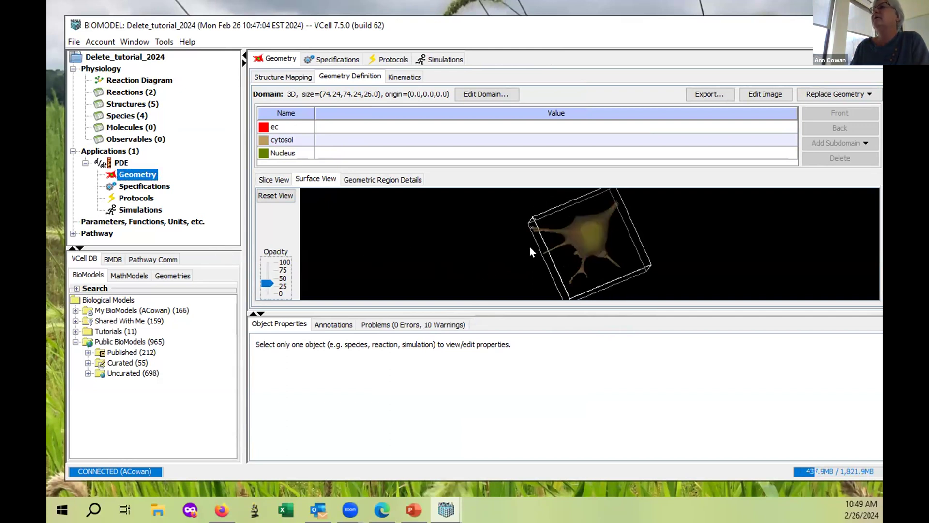
click(268, 283)
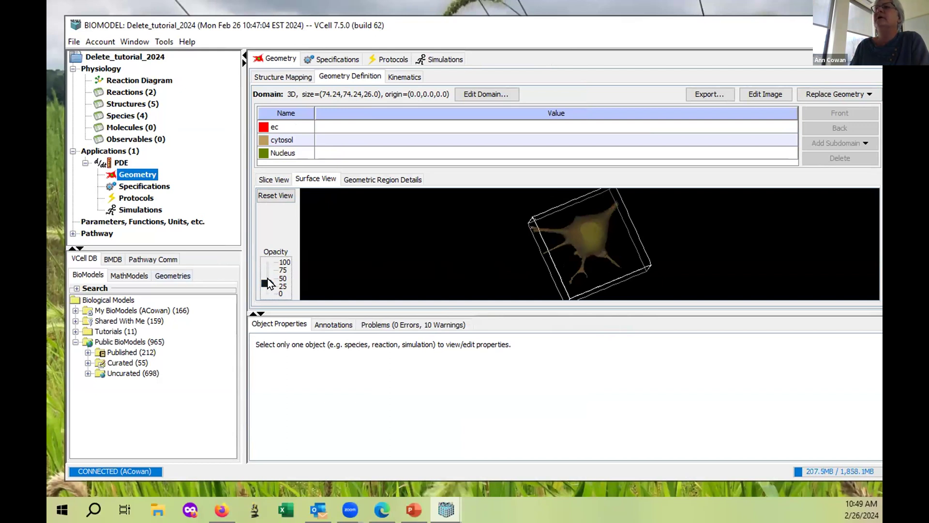
drag(261, 263, 262, 263)
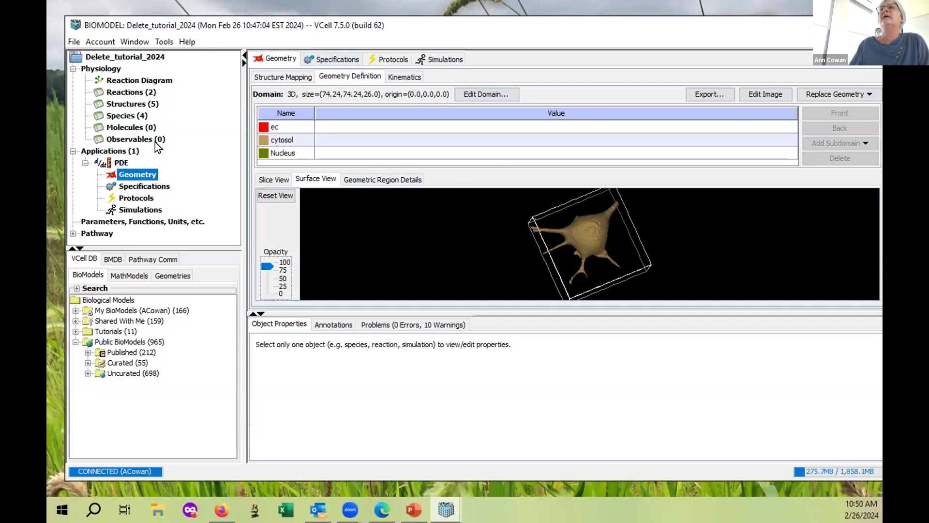
Copy the PDE application as a non-spatial deterministic application.
click(111, 162)
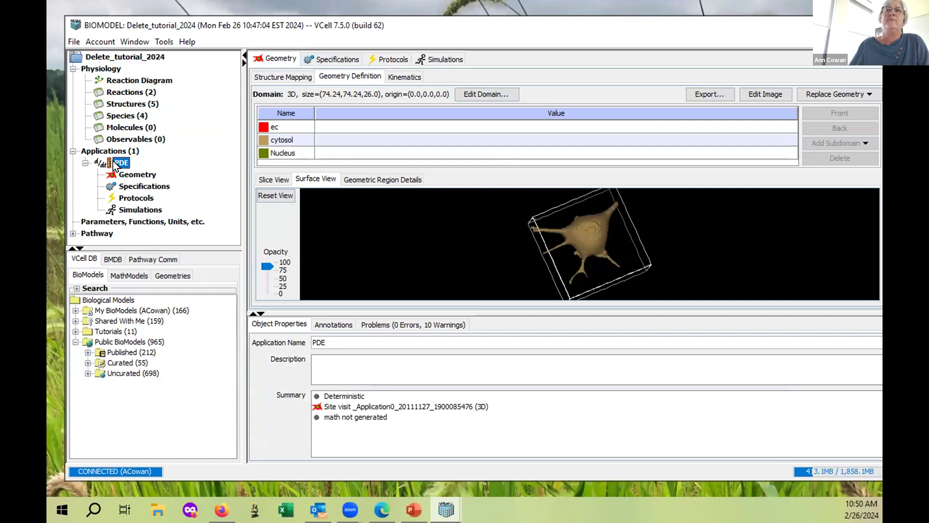
right_click(112, 161)
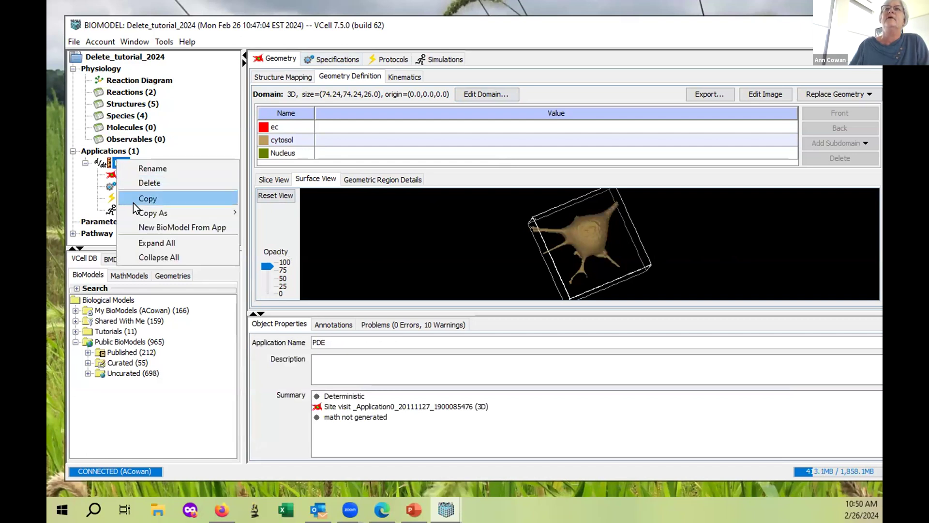
mouse_move(136, 210)
mouse_move(281, 206)
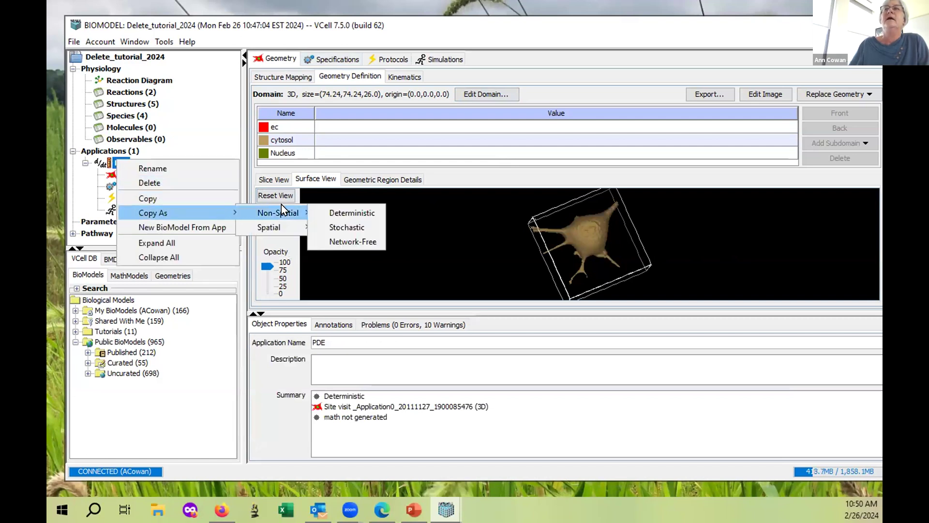
click(343, 213)
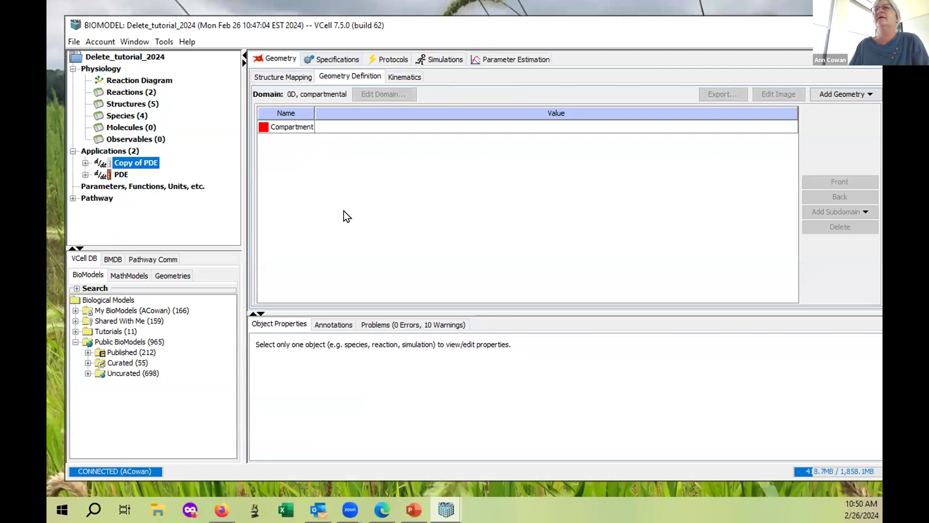
Expand the copied application, rename it ODE, and widen the model tree pane.
double_click(143, 162)
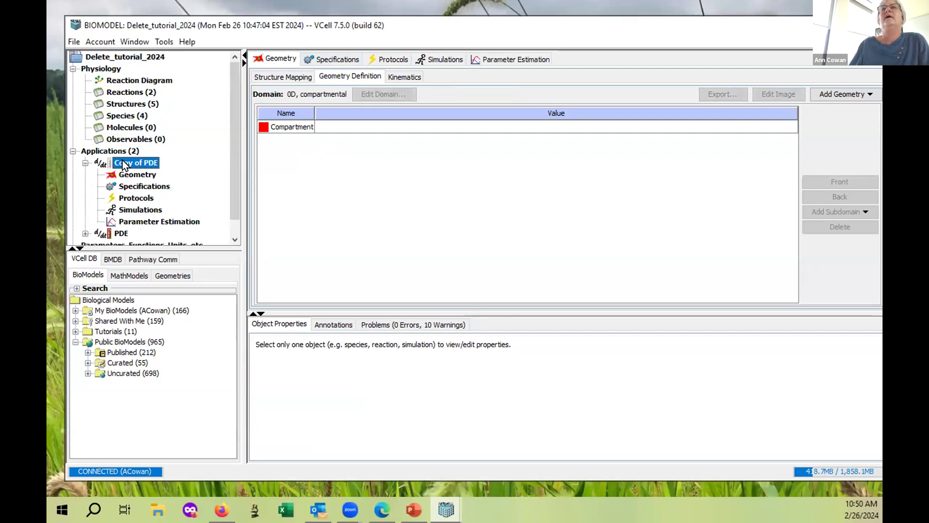
right_click(131, 160)
click(175, 170)
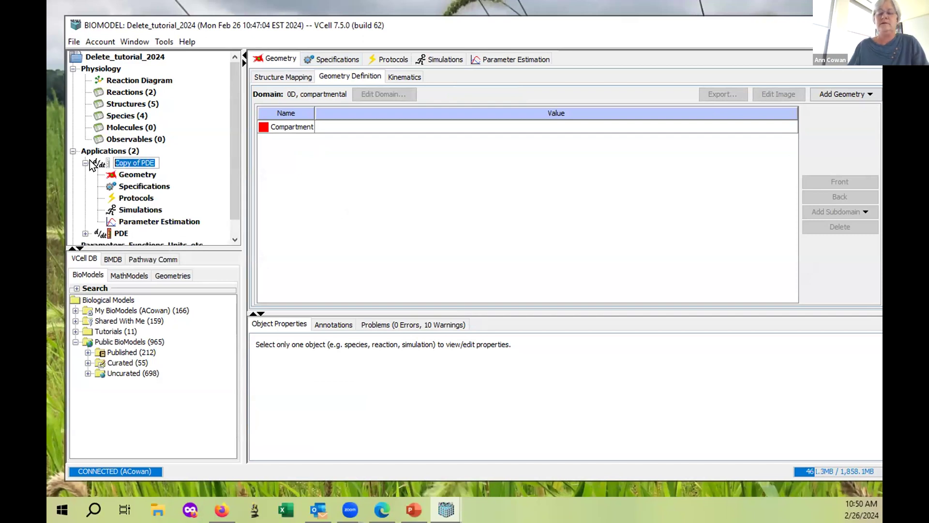
text(ODE)
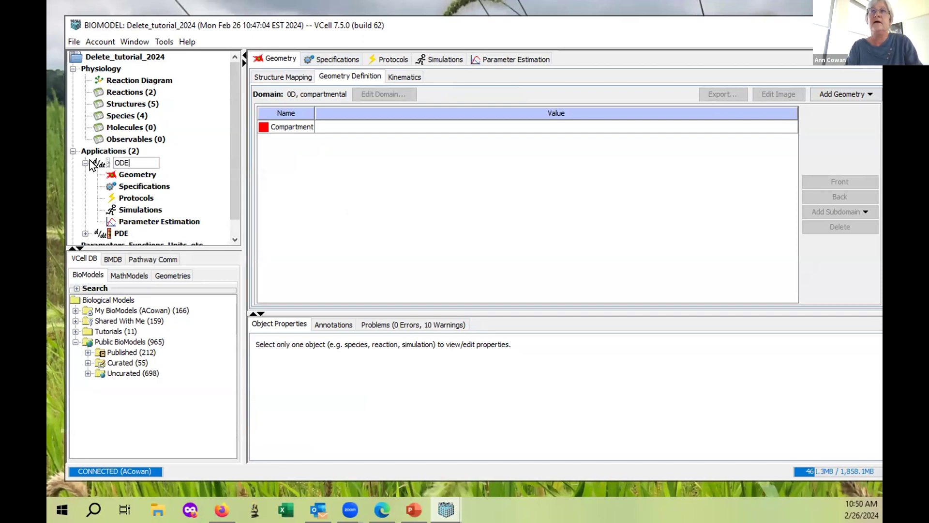
key(Return)
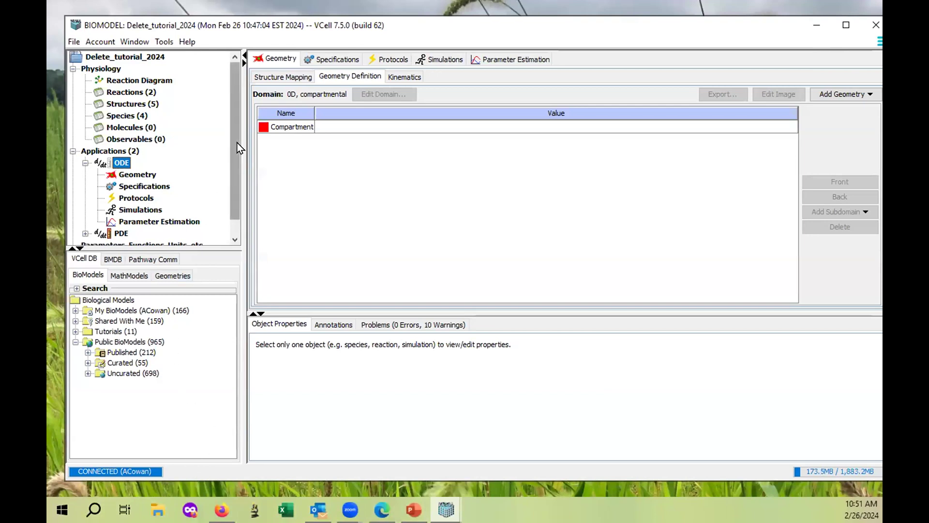
drag(238, 145, 248, 186)
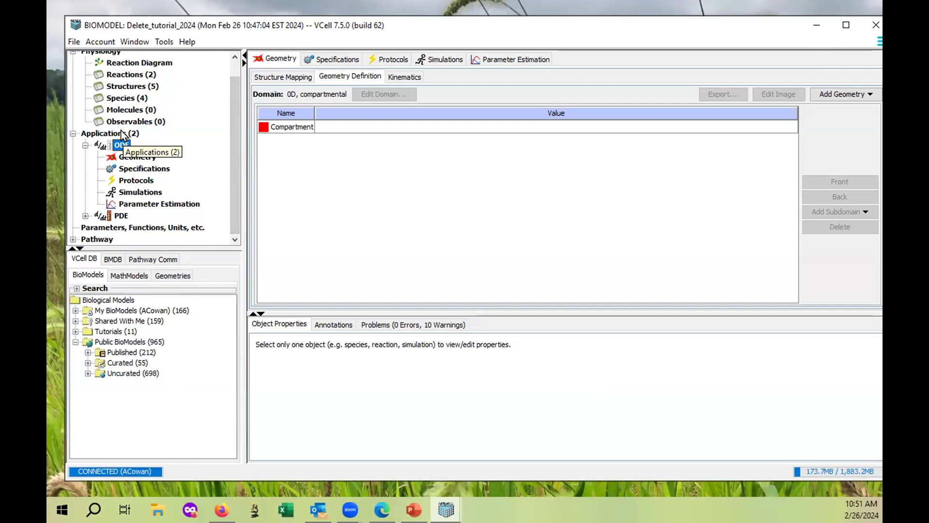
mouse_move(245, 100)
mouse_down()
mouse_move(255, 100)
mouse_move(248, 88)
mouse_up()
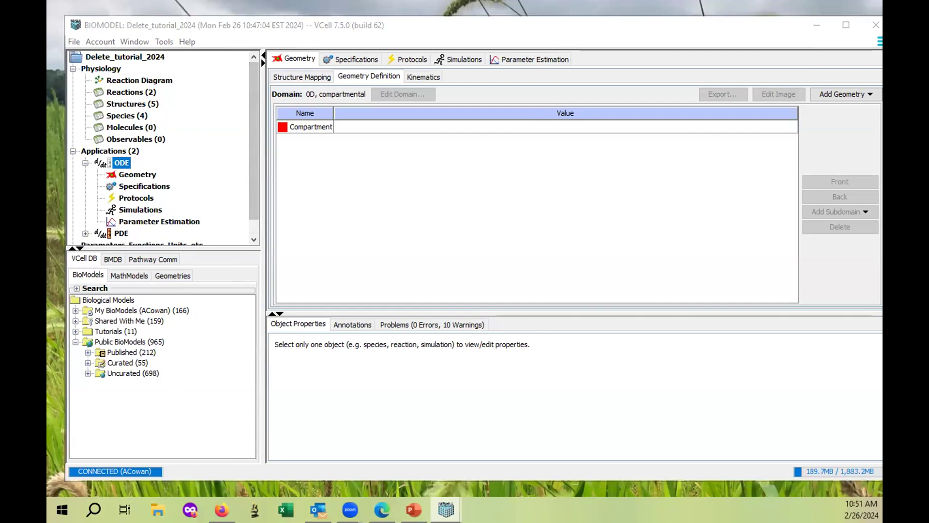
Review the model's list of applications and the available types of new application.
click(103, 152)
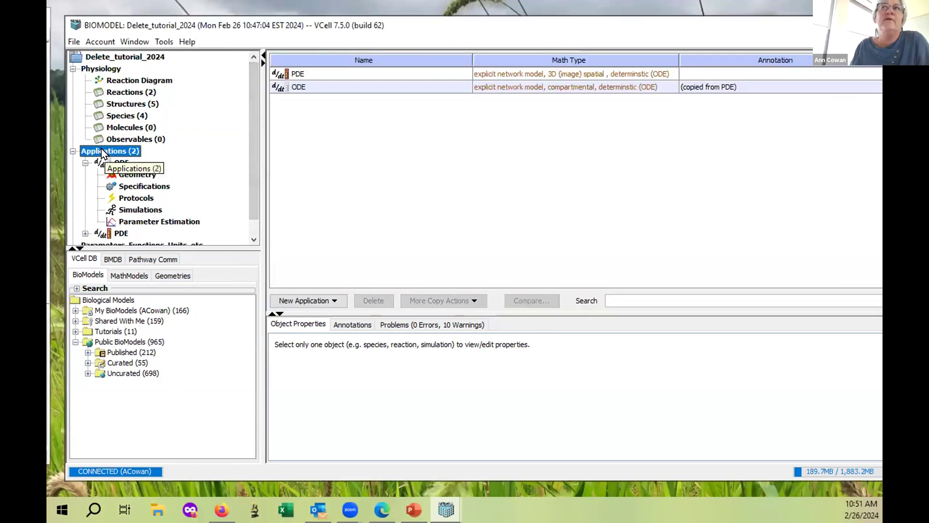
right_click(103, 149)
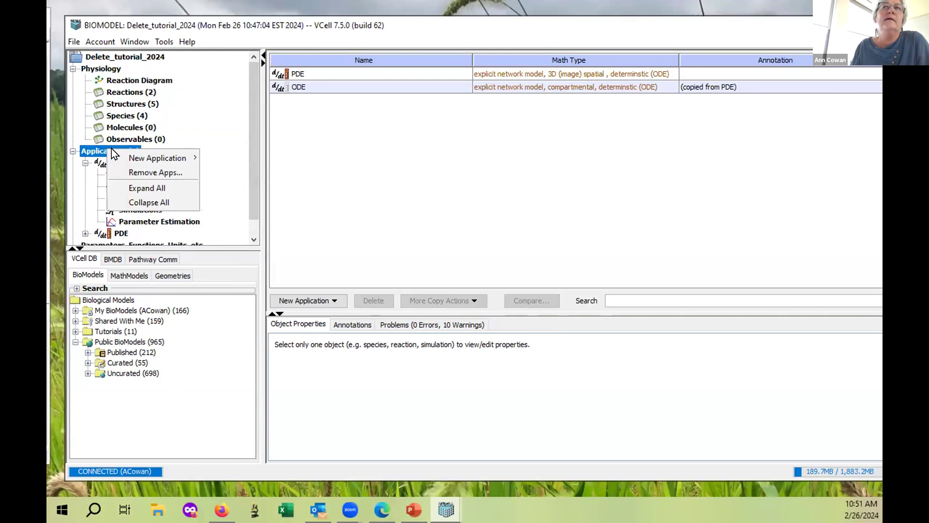
mouse_move(135, 152)
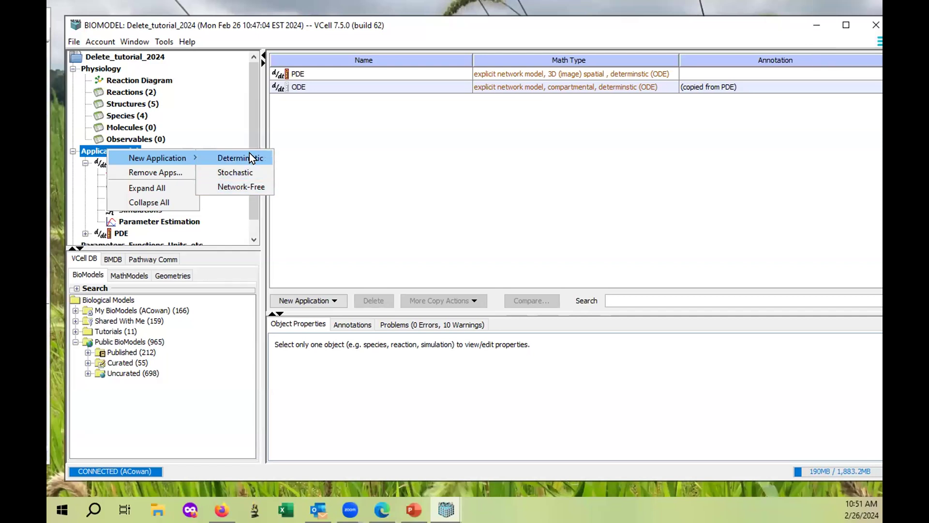
click(226, 120)
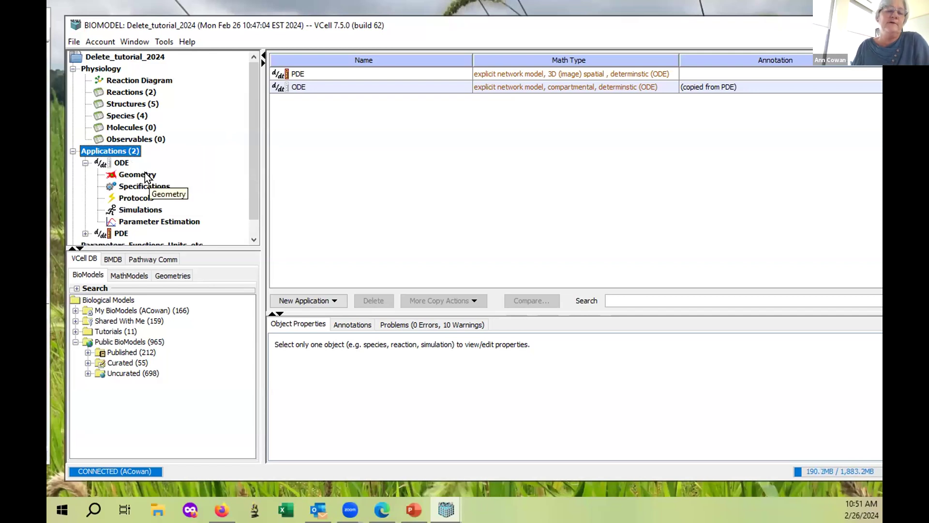
Compare the PDE application's 3D surface geometry with the ODE application's compartmental geometry definition.
click(119, 234)
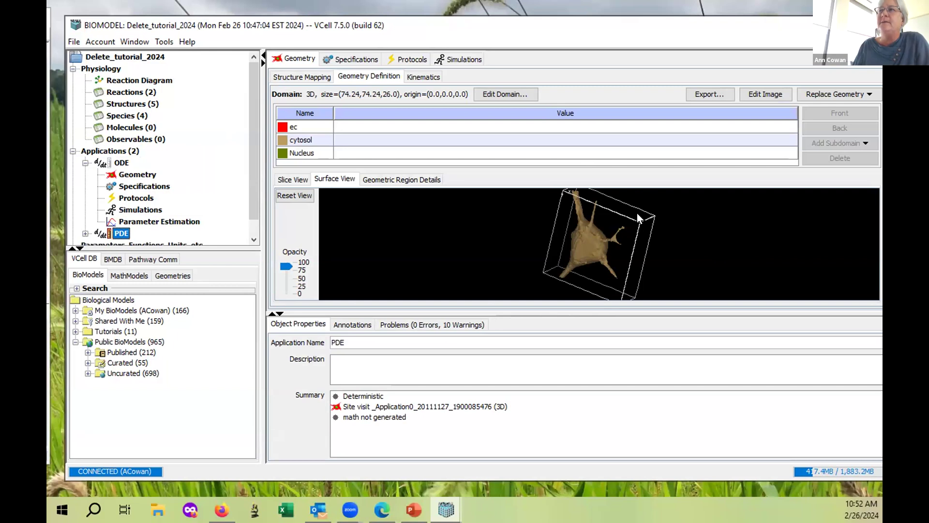
drag(637, 213, 615, 242)
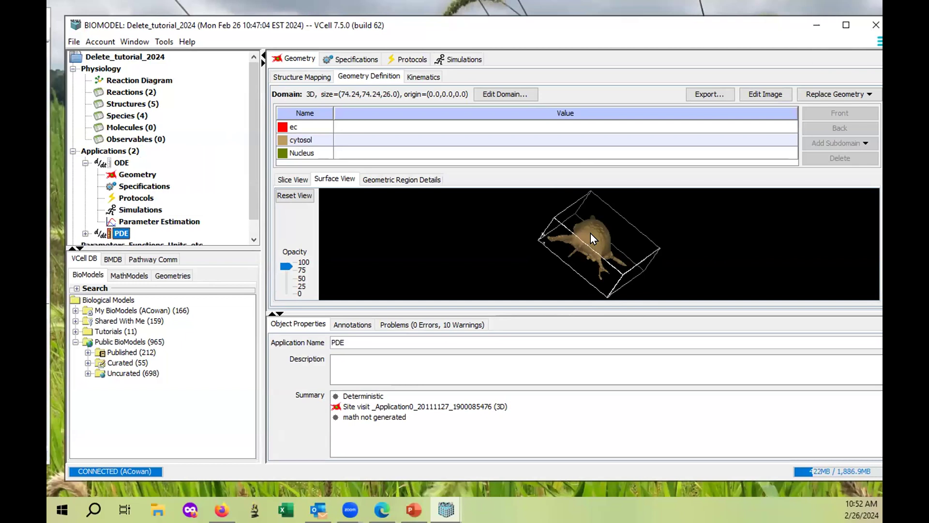
click(122, 163)
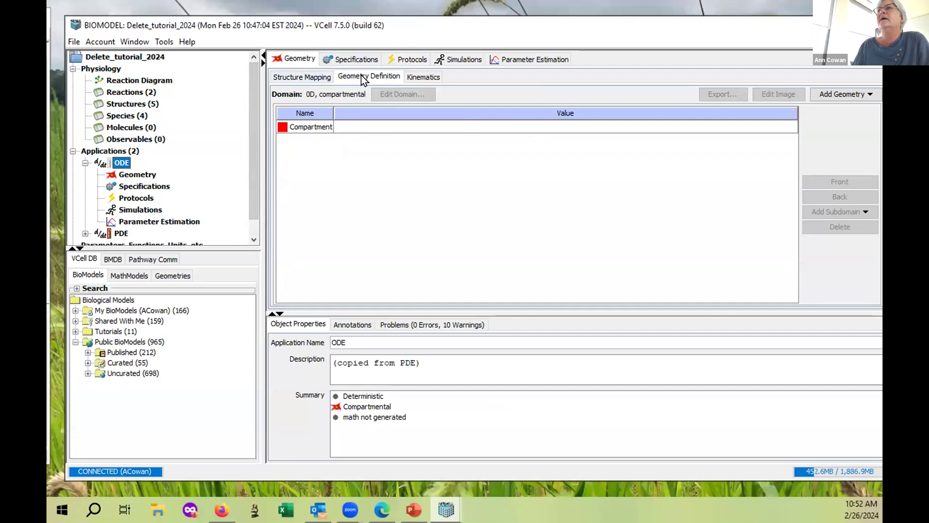
click(303, 127)
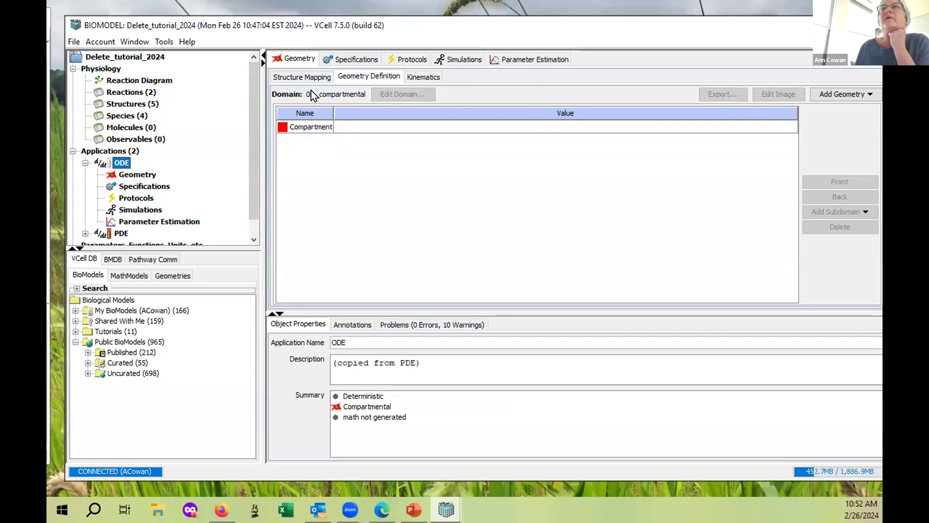
Show the ODE application's structure mapping in an enlarged pane and expand the PDE application in the model tree.
click(302, 77)
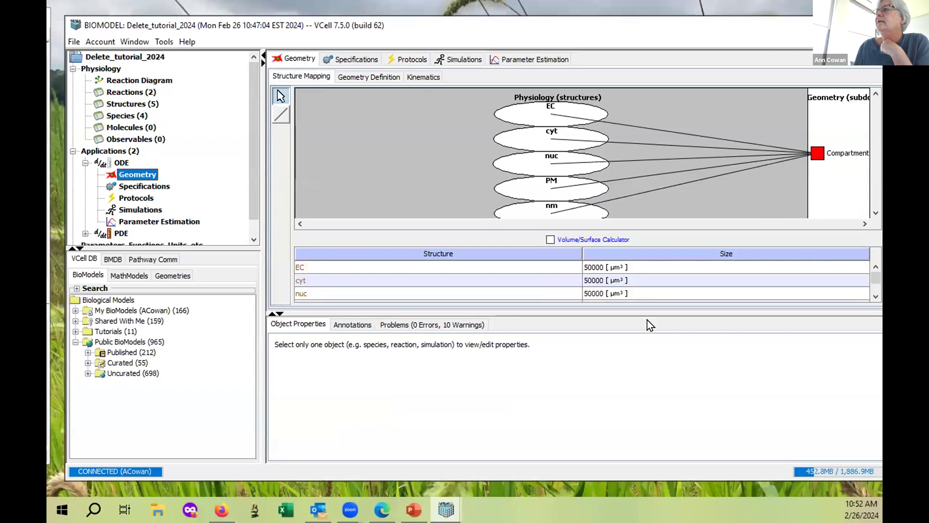
drag(502, 304, 492, 374)
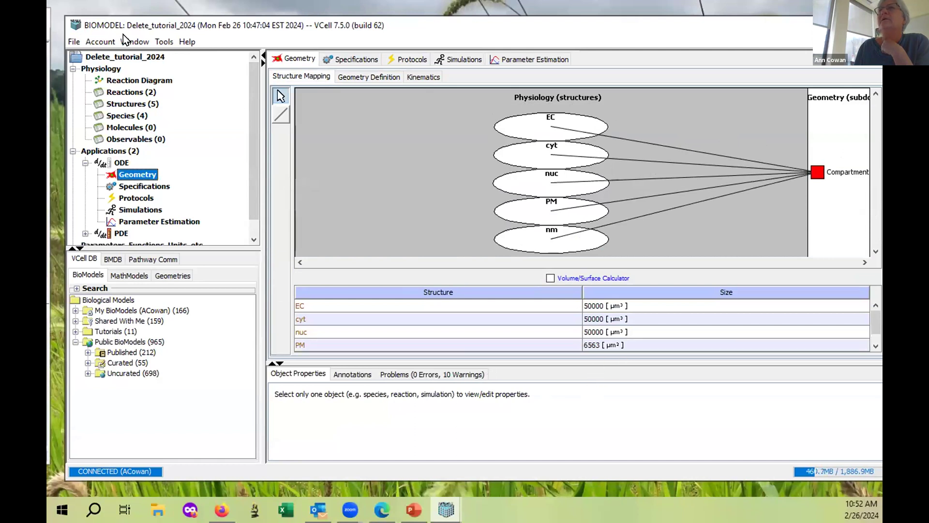
scroll(257, 152, down, 1)
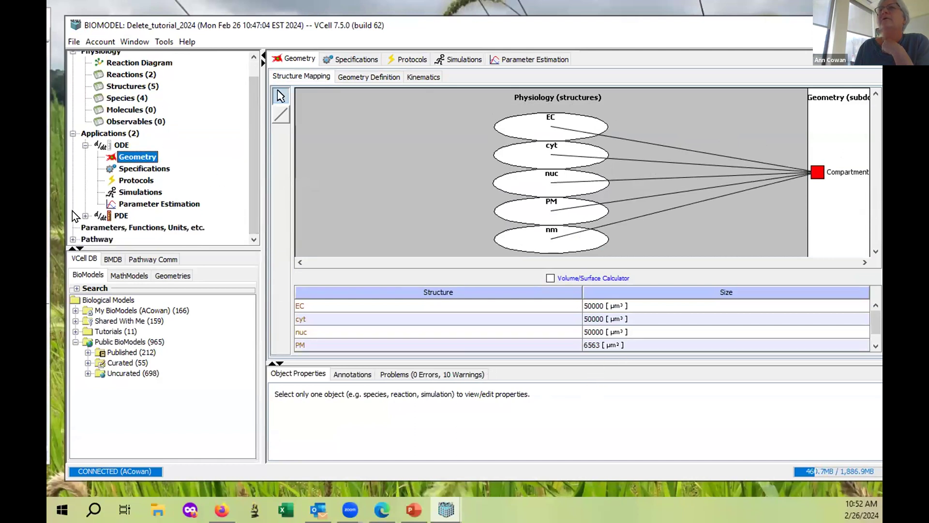
click(85, 215)
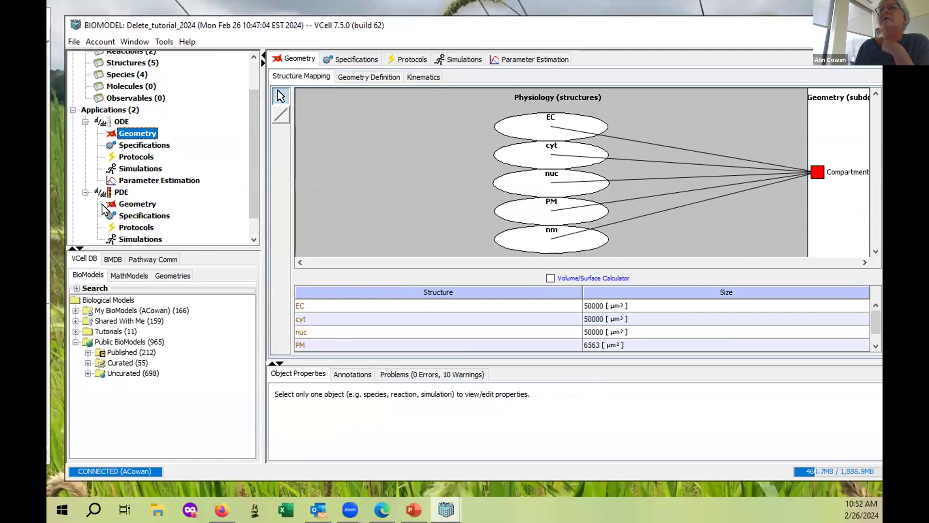
Examine the PDE application's structure mapping, its unmapped structures, and the subdomains in its geometry definition.
click(137, 203)
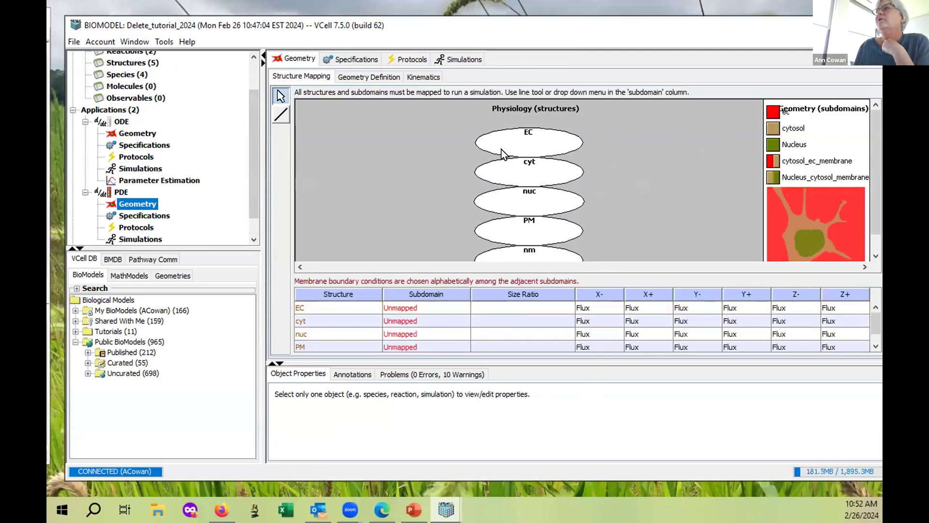
click(350, 77)
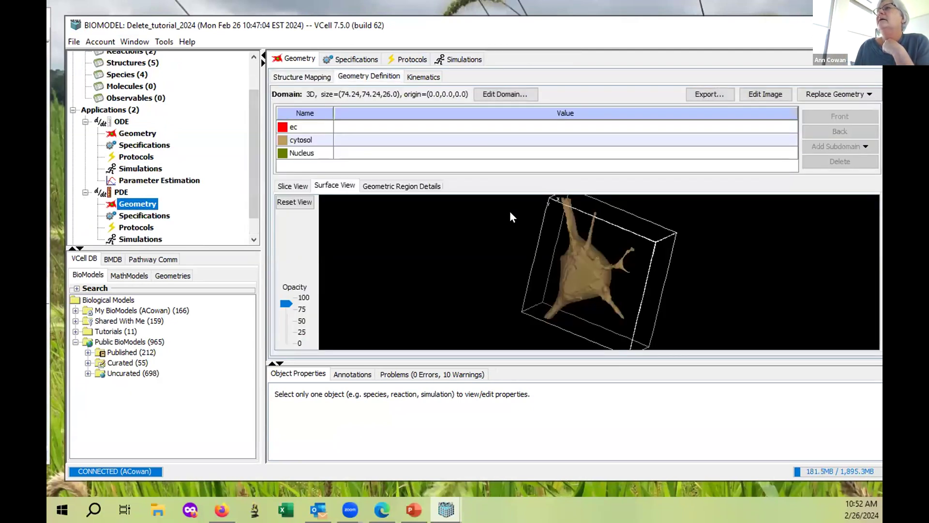
click(303, 130)
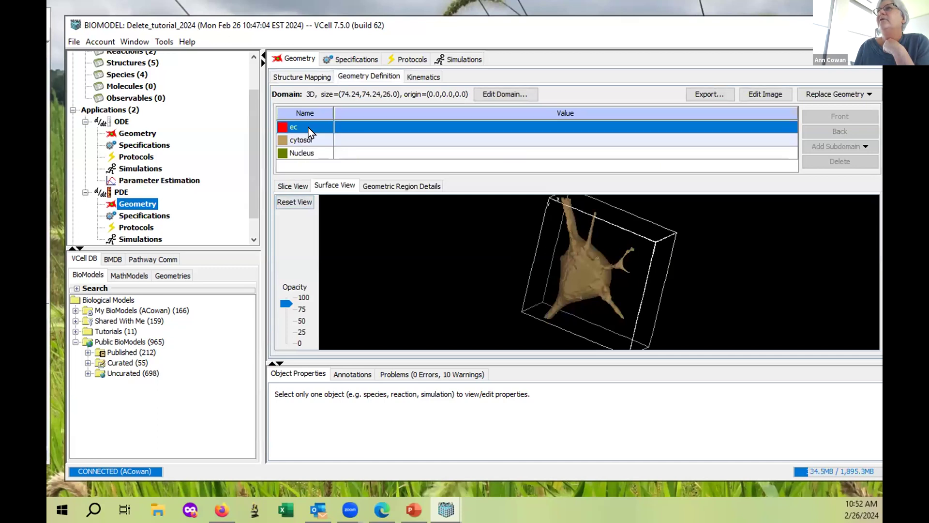
click(308, 134)
click(312, 79)
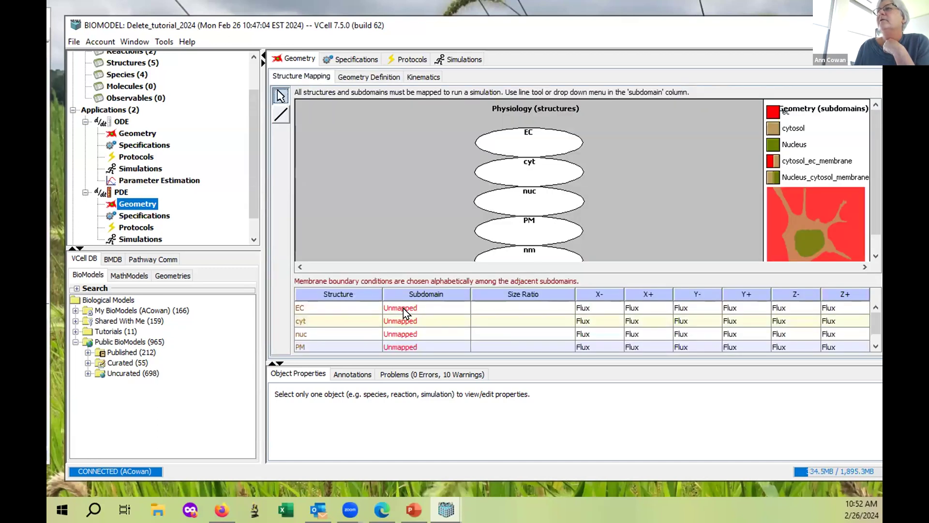
click(363, 305)
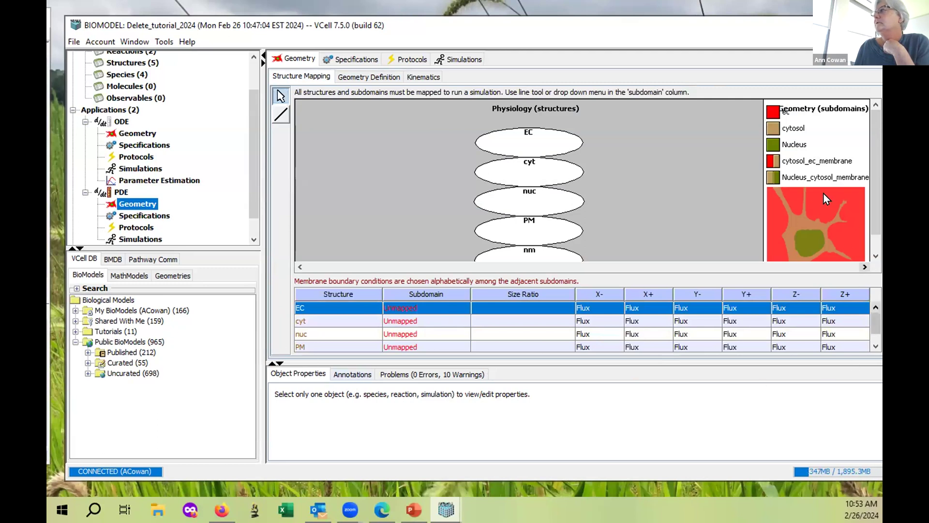
drag(875, 324, 813, 303)
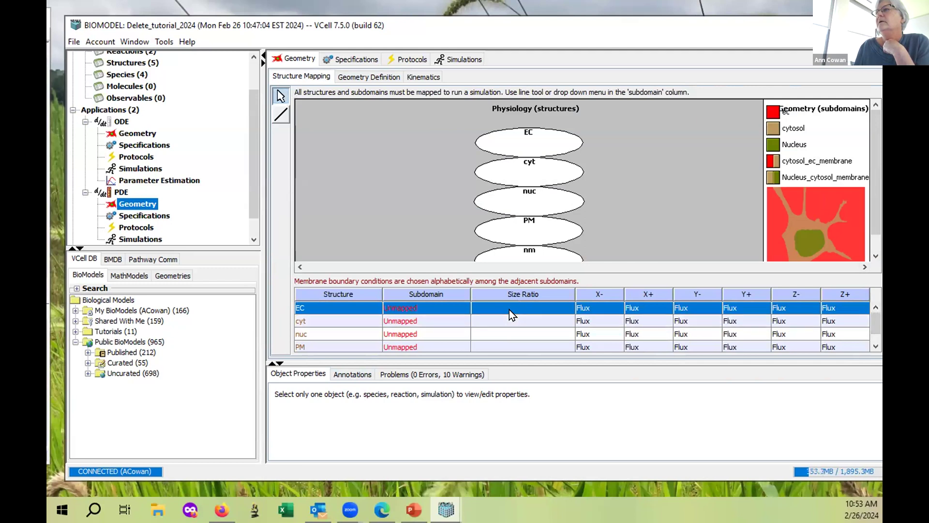
click(500, 320)
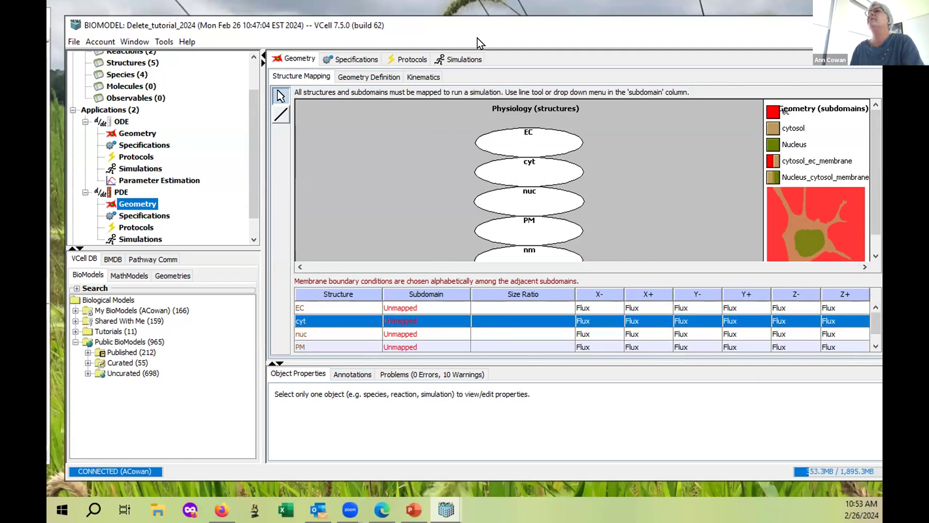
Delete the PDE application from the model.
click(119, 192)
right_click(116, 192)
click(155, 213)
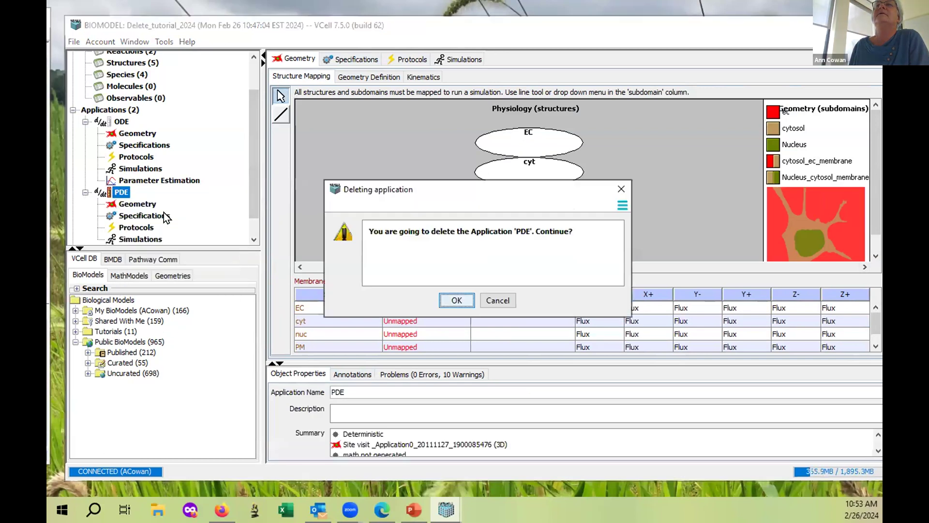
click(457, 300)
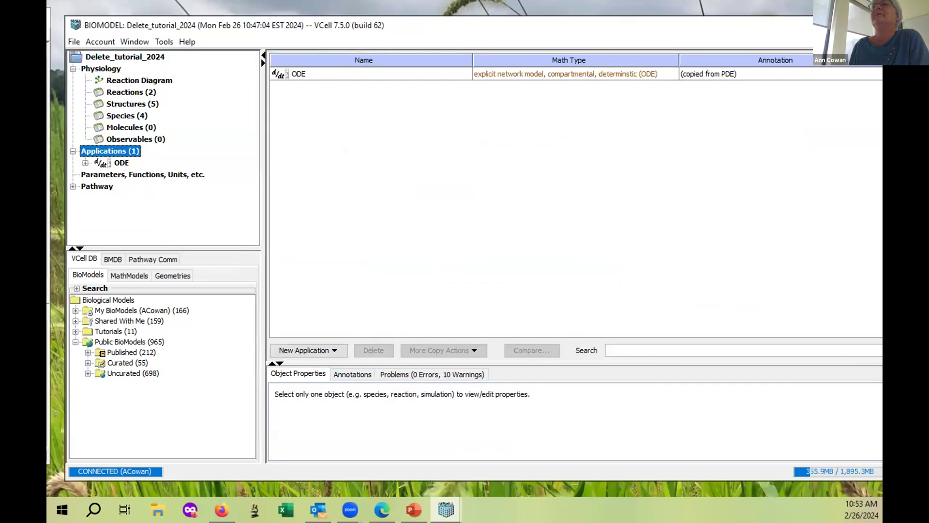
Add the 3D pde application's geometry from the tutorial BioModel Tutorial_MultiApp to the ODE application's geometry definition.
click(116, 162)
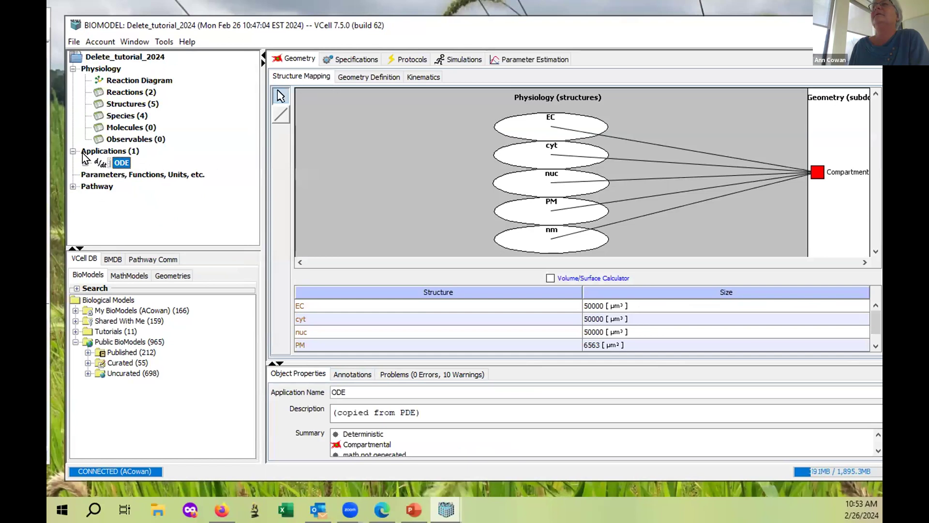
click(362, 76)
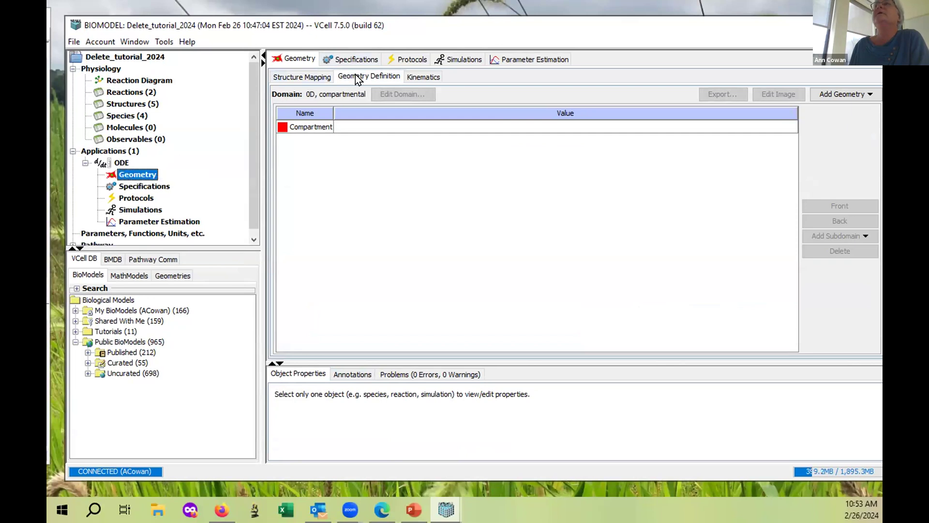
click(865, 94)
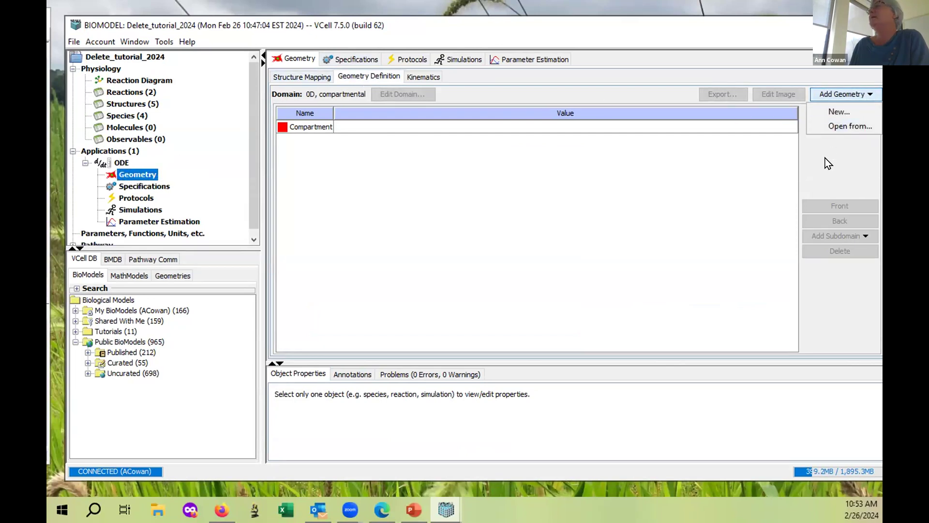
click(844, 124)
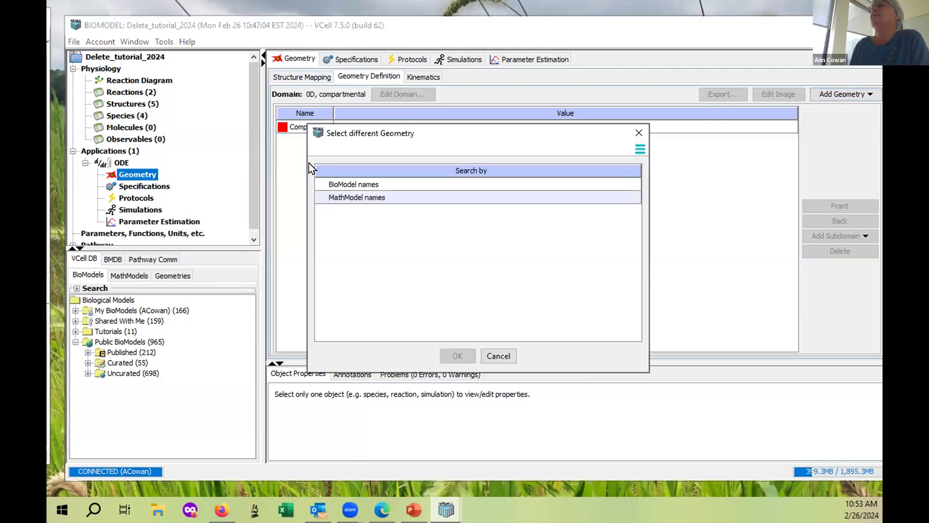
click(355, 185)
click(457, 356)
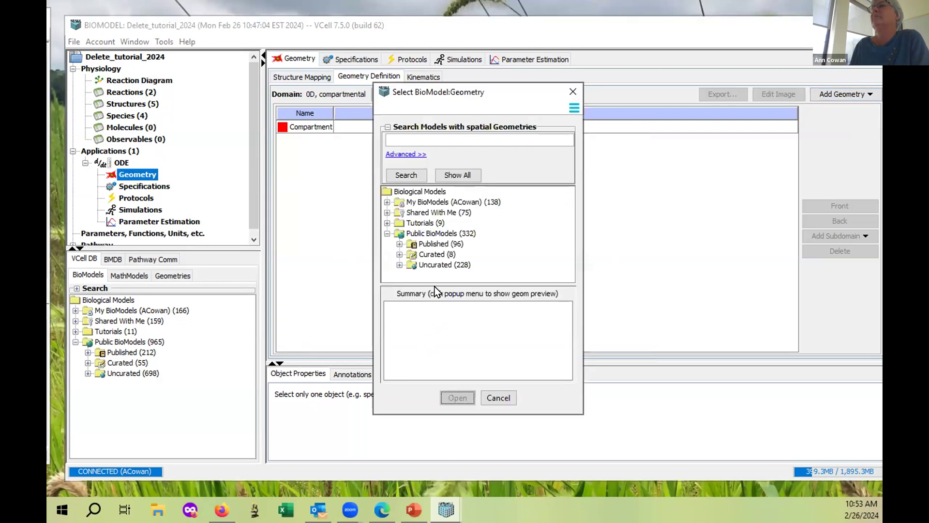
click(387, 223)
scroll(484, 261, down, 3)
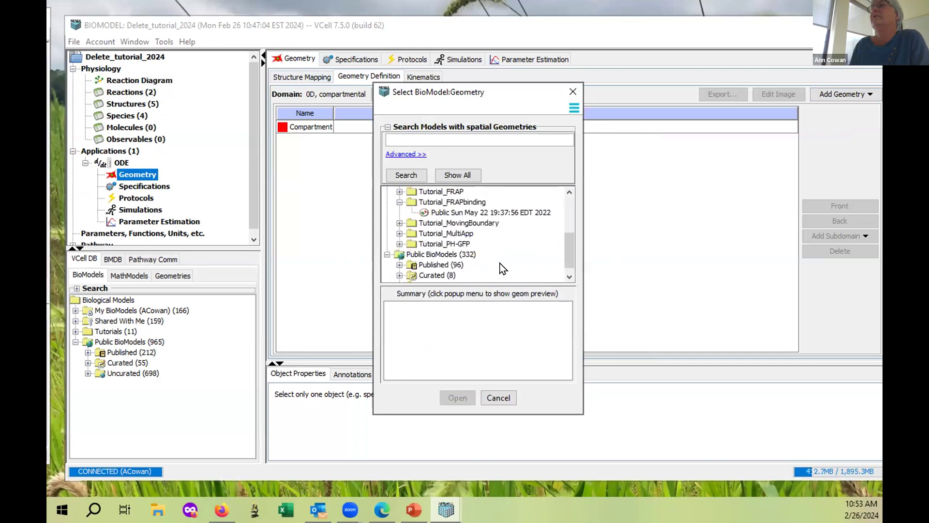
click(457, 215)
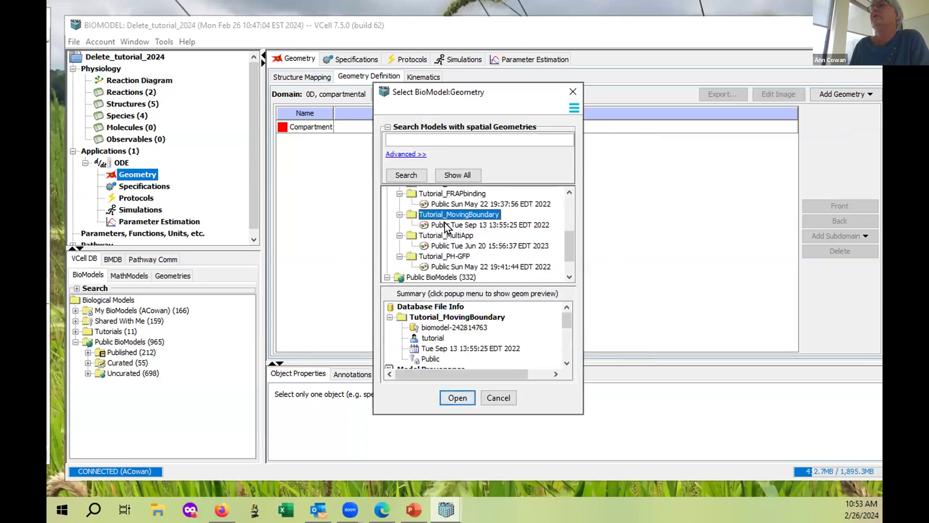
double_click(435, 236)
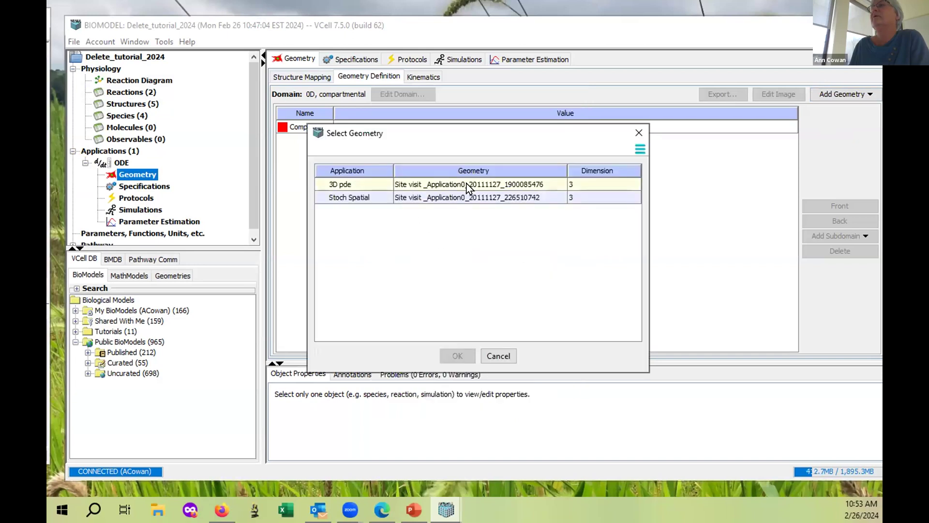
click(466, 184)
click(455, 355)
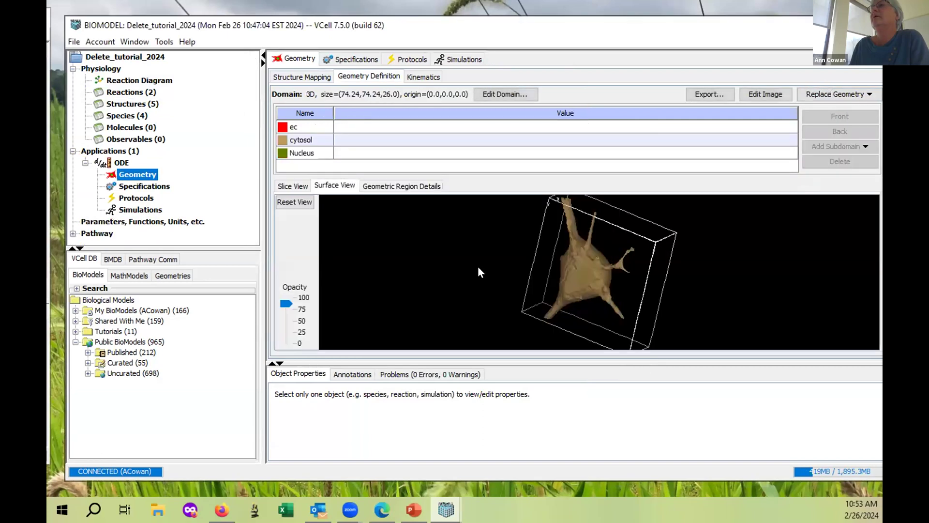
Rename the ODE application as PDE.
double_click(122, 164)
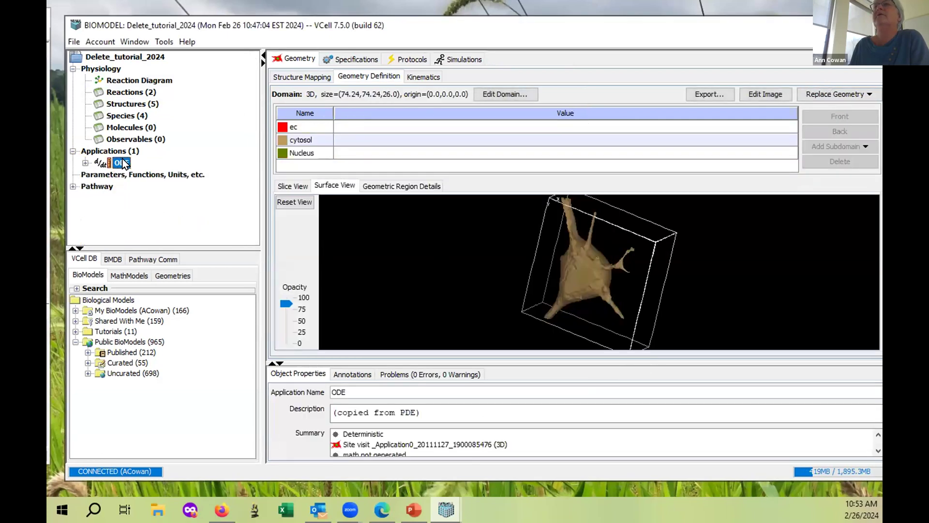
right_click(124, 164)
click(160, 166)
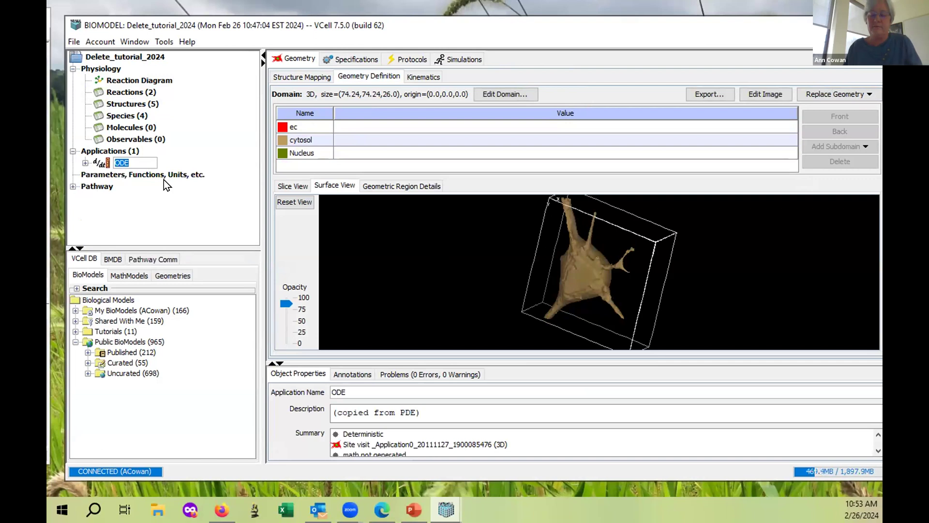
text(PDE)
key(Return)
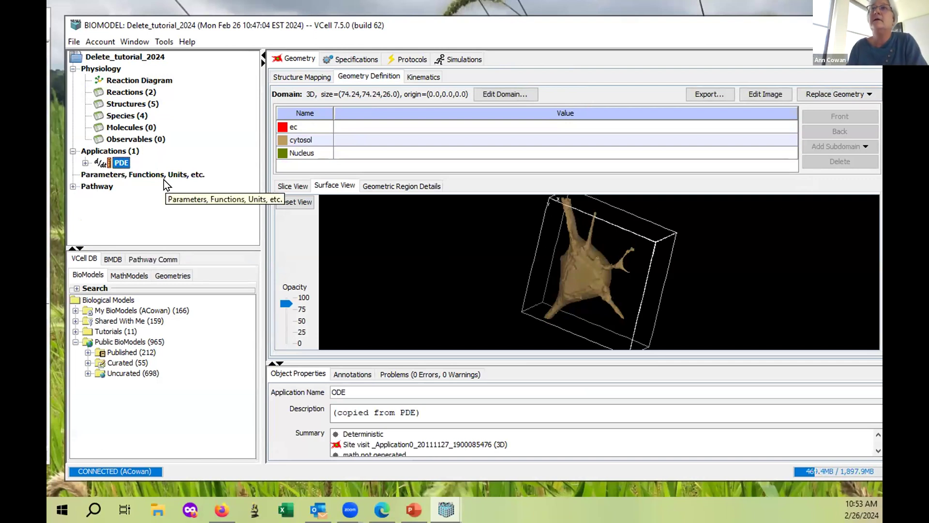
Check the 3D geometry, and map the volume structures EC to ec, cyt to cytosol and nuc to Nucleus.
click(281, 78)
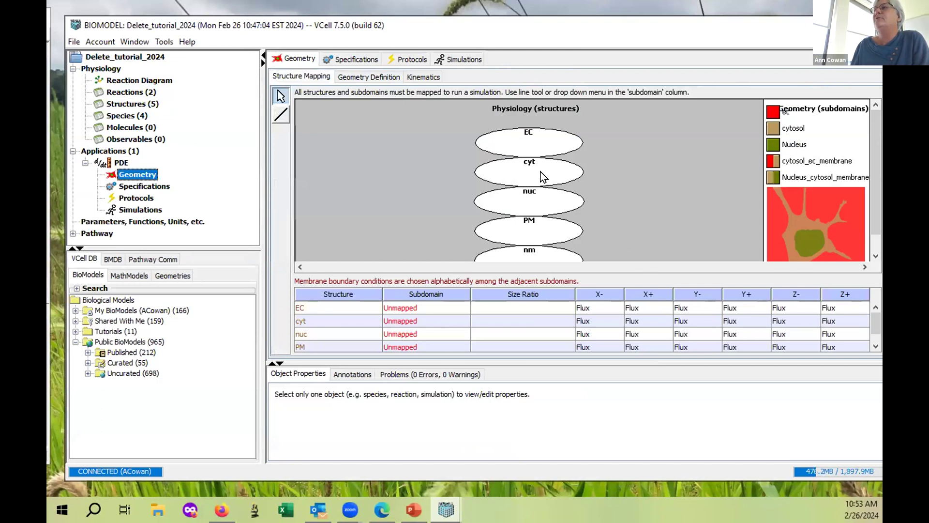
click(370, 79)
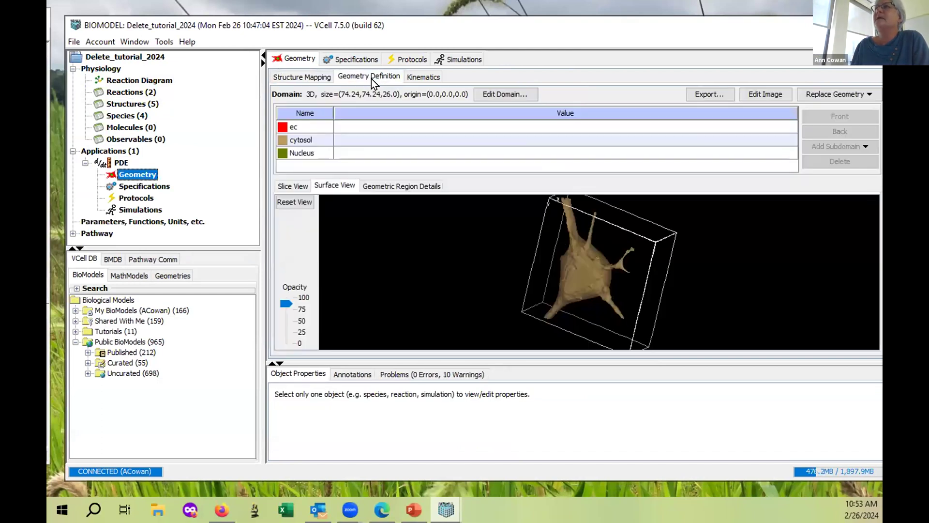
drag(604, 233, 624, 263)
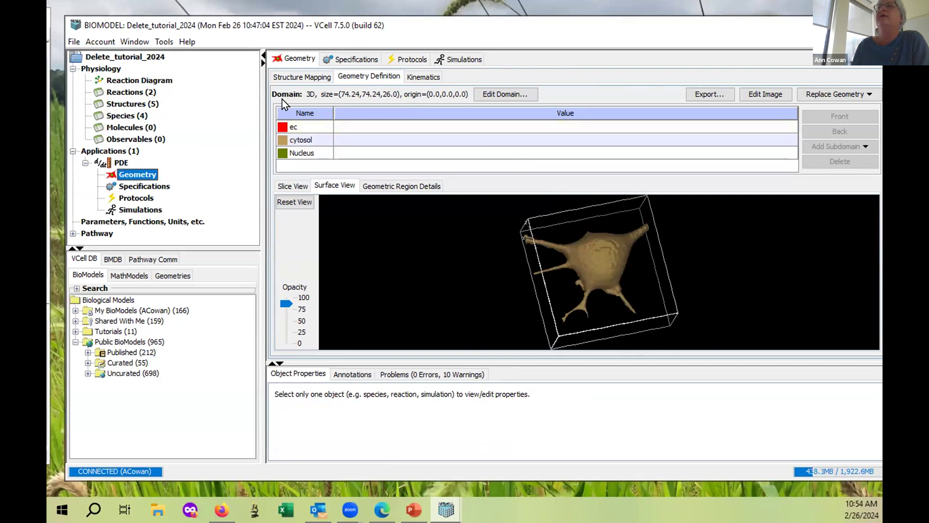
click(301, 77)
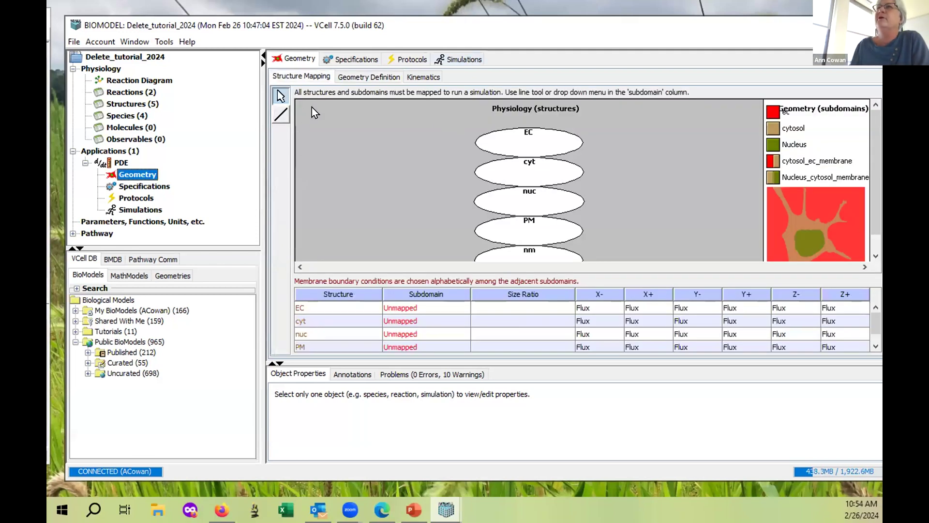
click(280, 115)
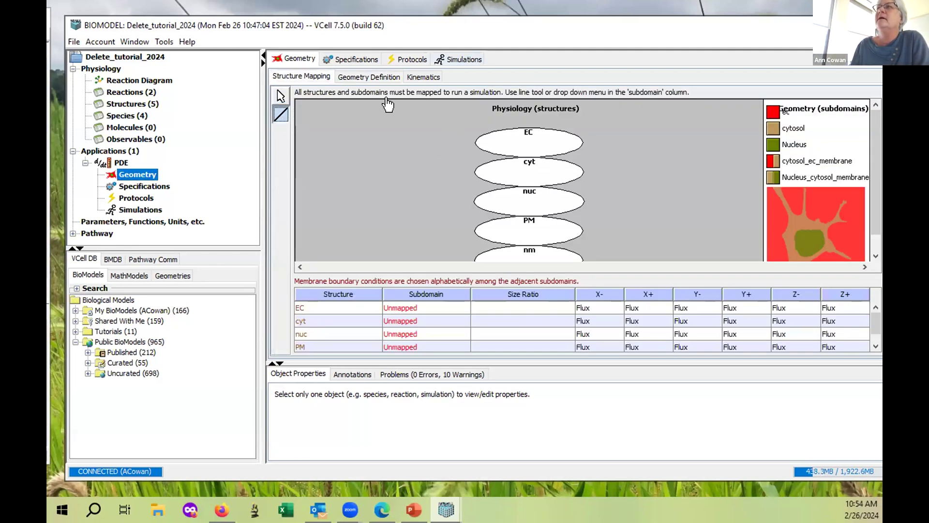
drag(527, 139, 774, 114)
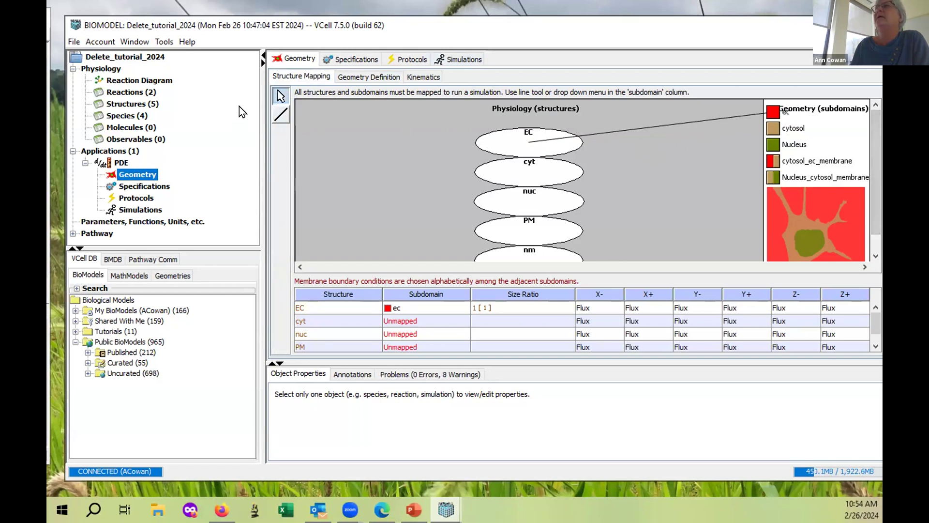
click(279, 112)
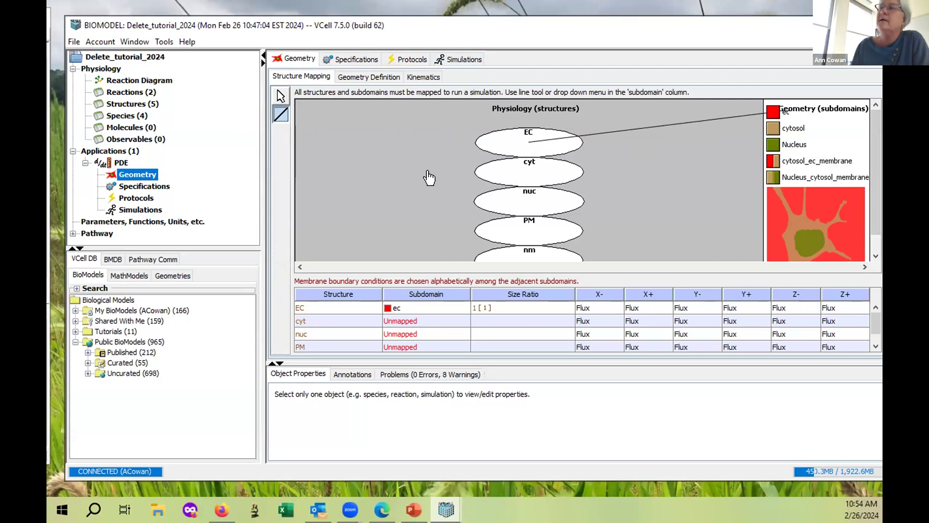
drag(534, 175, 772, 128)
click(281, 114)
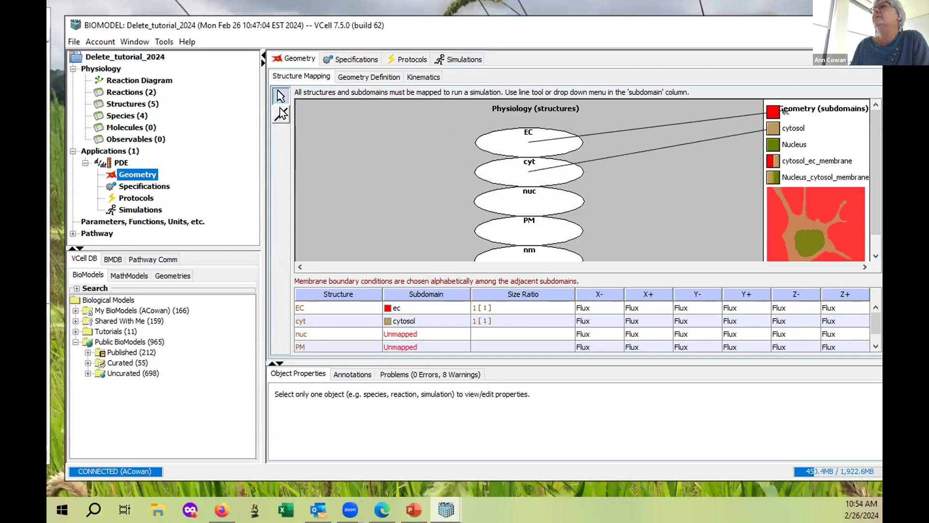
drag(532, 200, 769, 145)
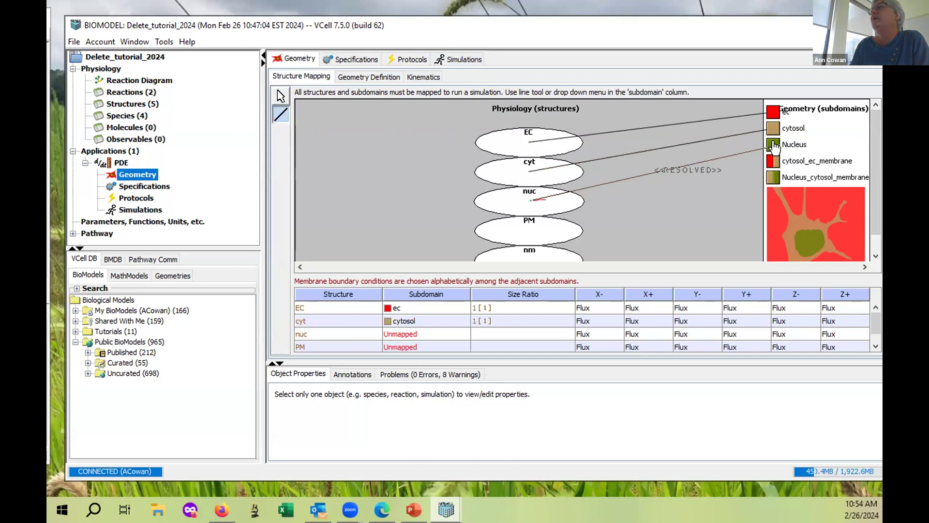
Map membrane PM to cytosol_ec_membrane and nm to Nucleus_cytosol_membrane, and save the BioModel.
click(281, 114)
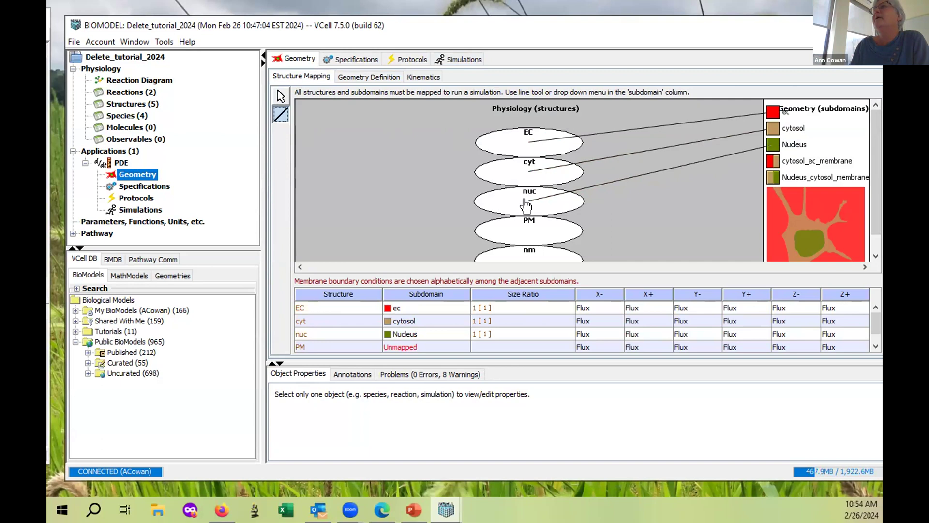
drag(532, 231, 768, 164)
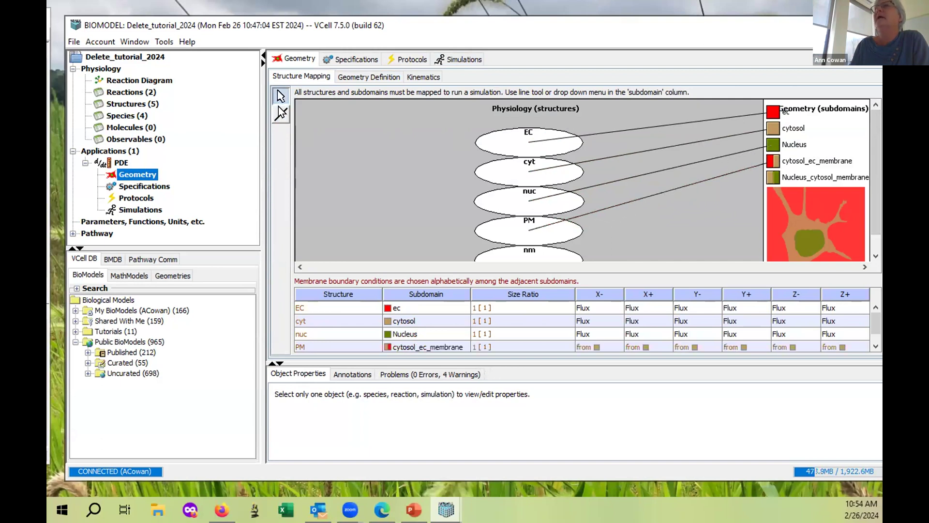
click(280, 119)
drag(530, 256, 772, 184)
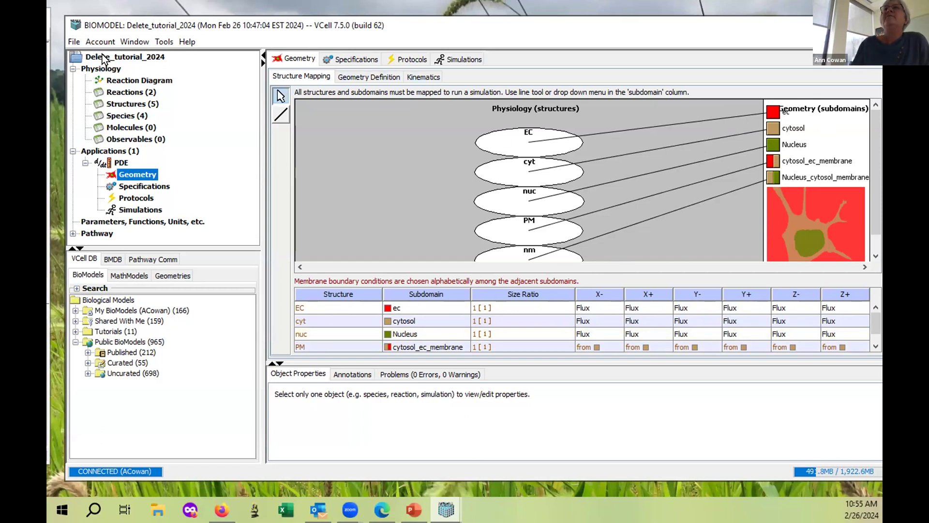
click(73, 42)
click(77, 102)
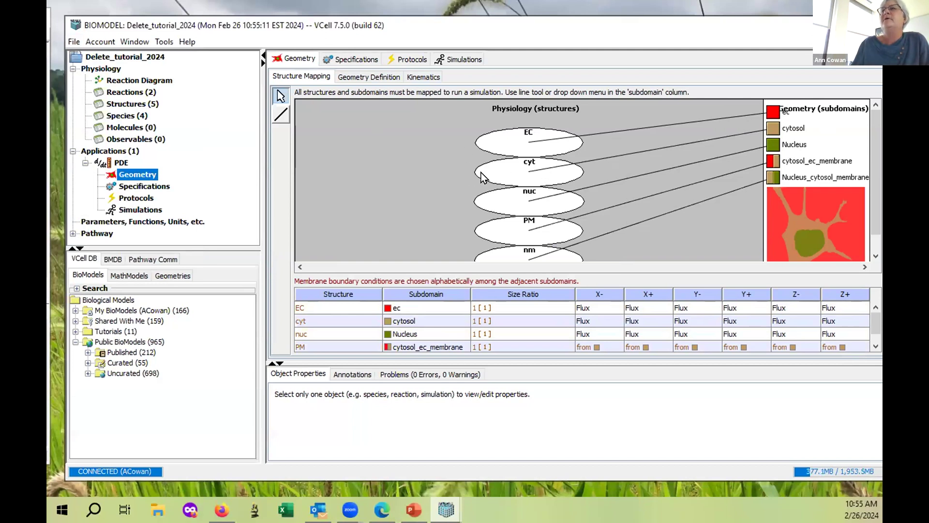
Copy the PDE application as a non-spatial deterministic application.
click(116, 162)
right_click(120, 163)
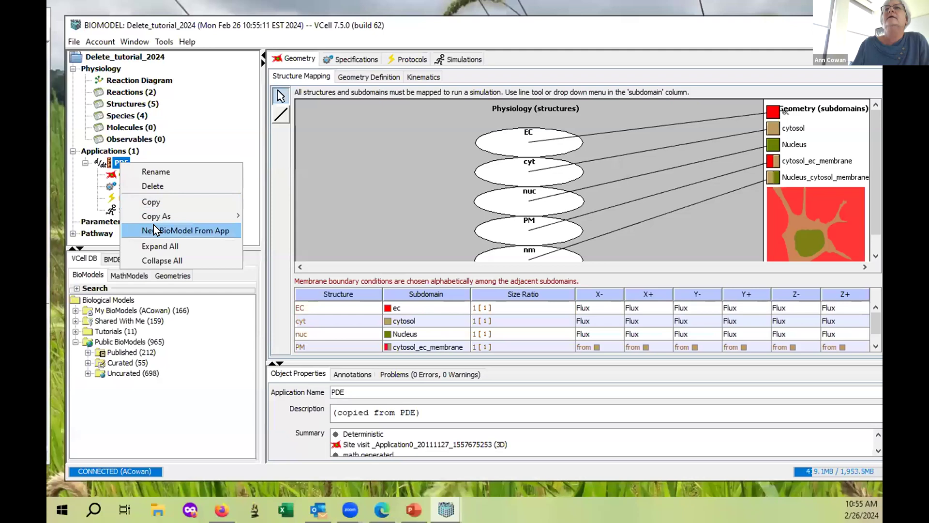
mouse_move(152, 217)
mouse_move(277, 215)
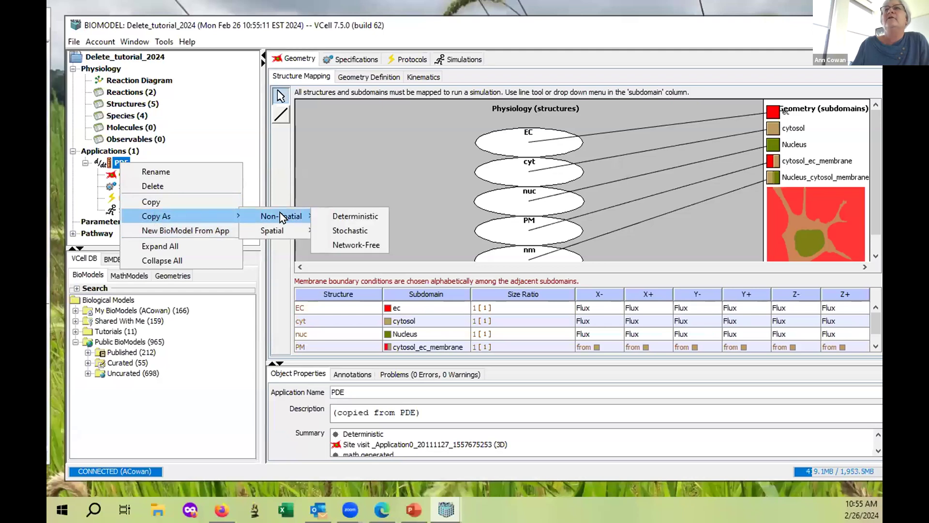
click(325, 213)
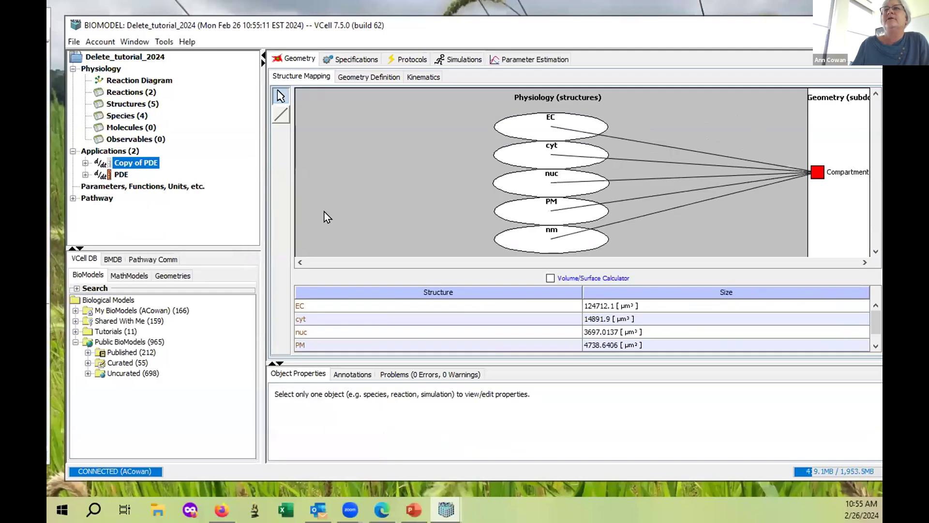
Rename the copied non-spatial application as ODE.
right_click(136, 160)
click(167, 167)
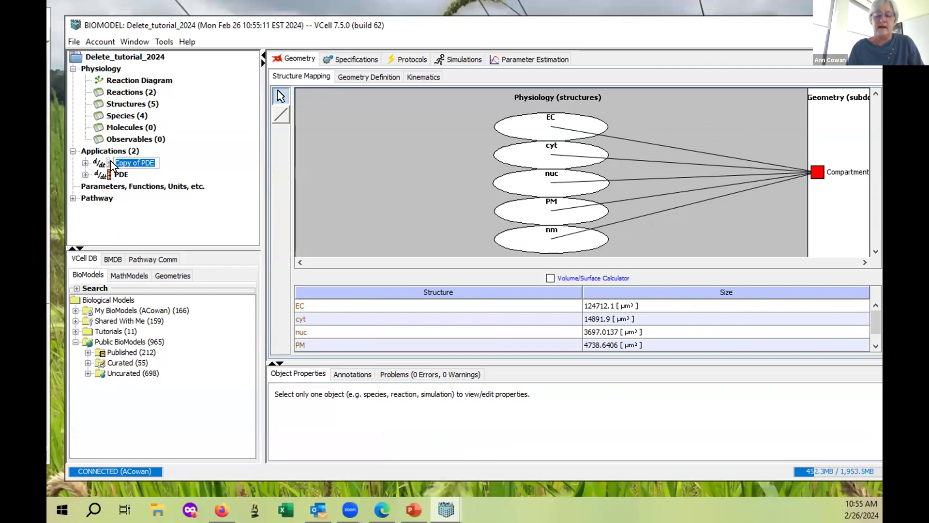
text(ODE)
key(Return)
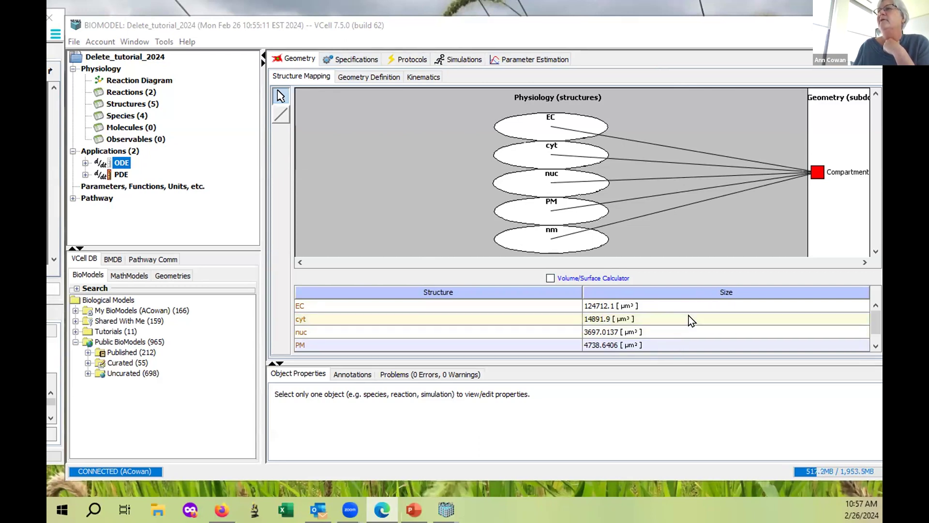
In the ODE application's species specifications, set the initial condition of RanC_nuc to 4.493E-4 µM.
click(353, 57)
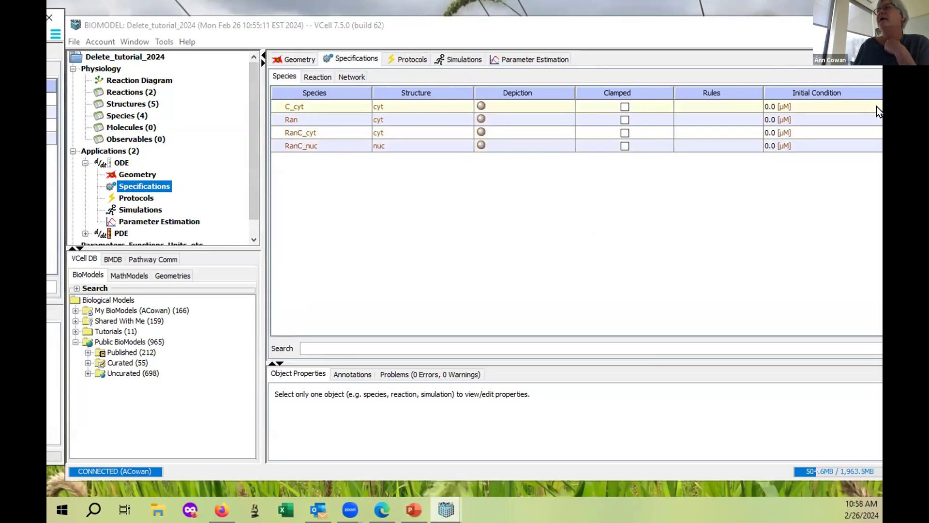
double_click(800, 148)
drag(776, 146, 762, 147)
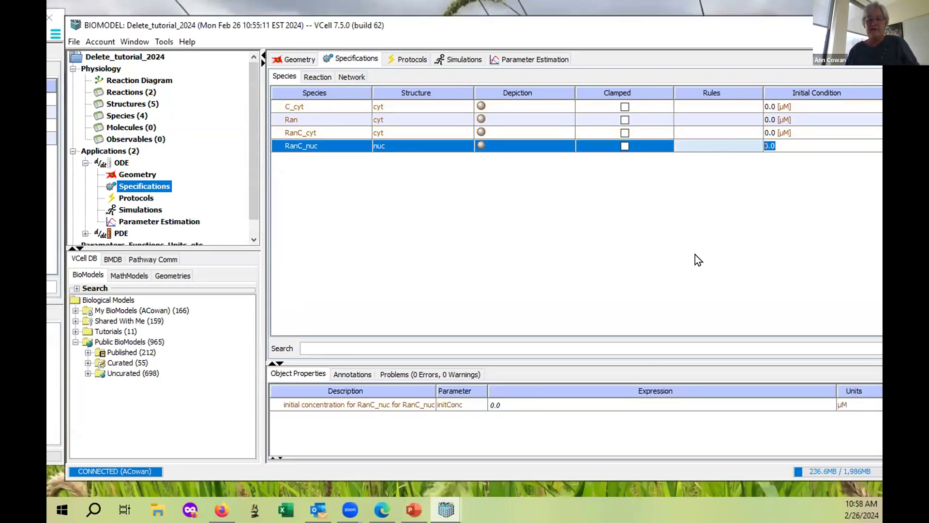
text(4.)
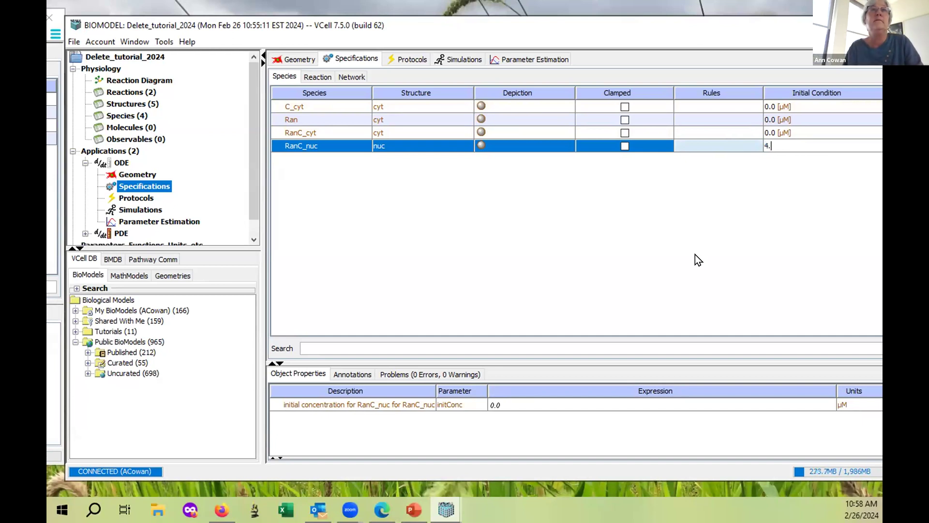
text(493)
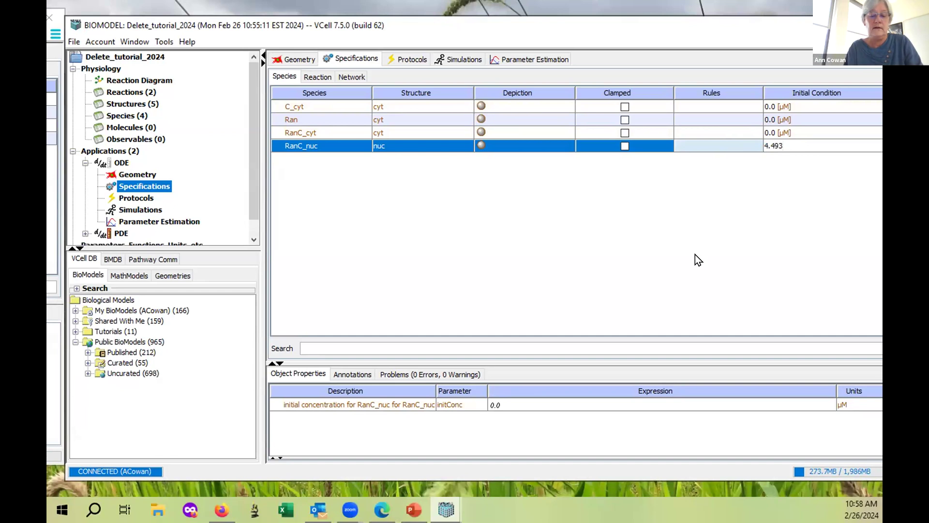
text(E-4)
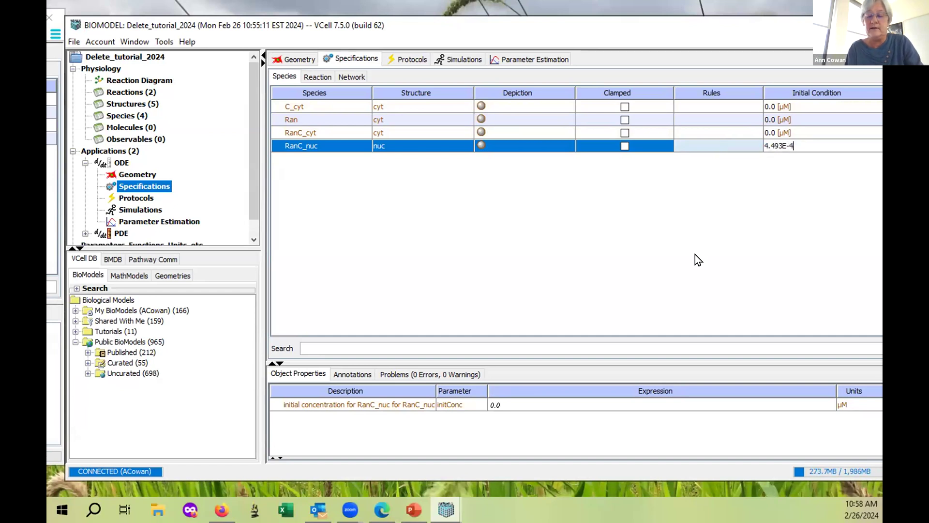
key(Return)
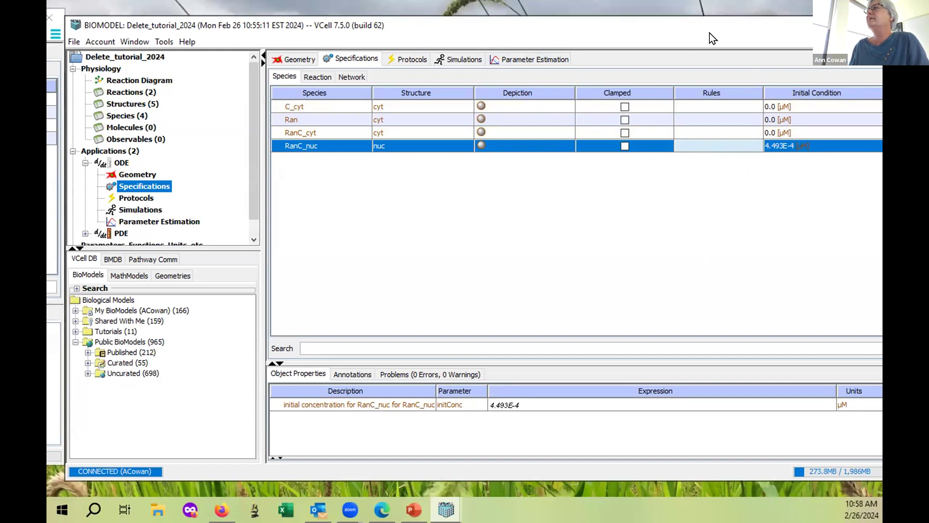
Add a new simulation to the ODE application and open it for editing.
drag(708, 27, 687, 22)
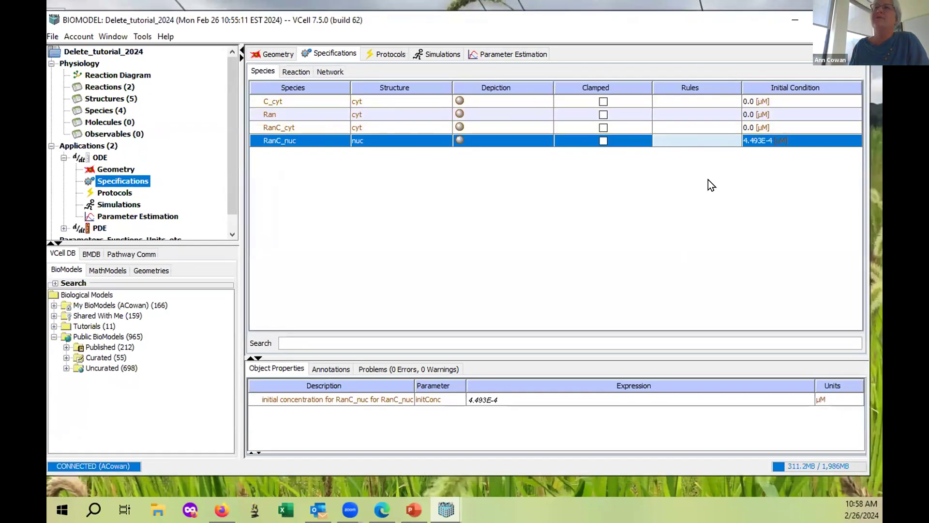
drag(229, 134, 228, 225)
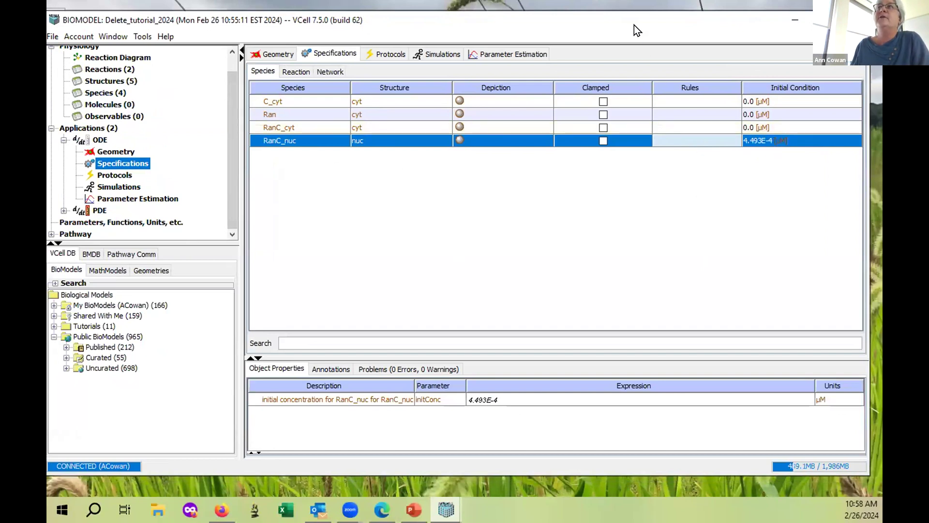
click(448, 57)
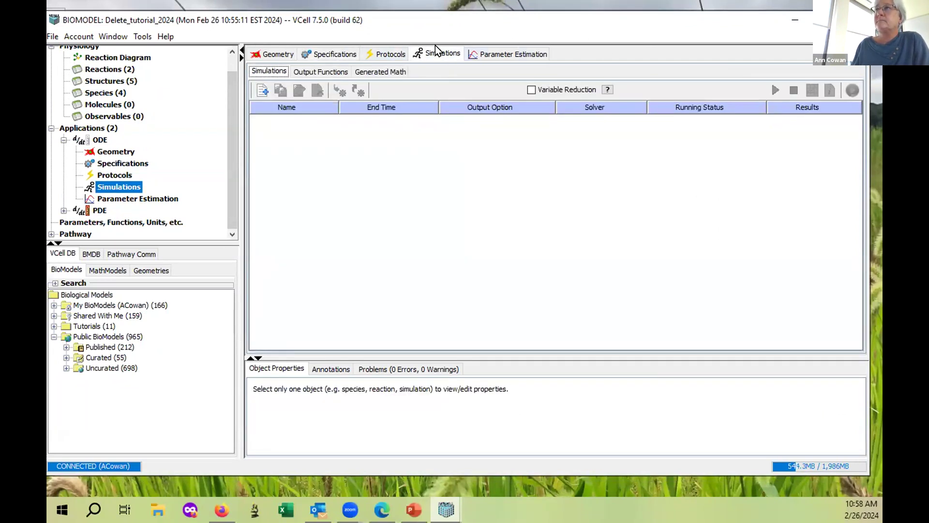
click(261, 90)
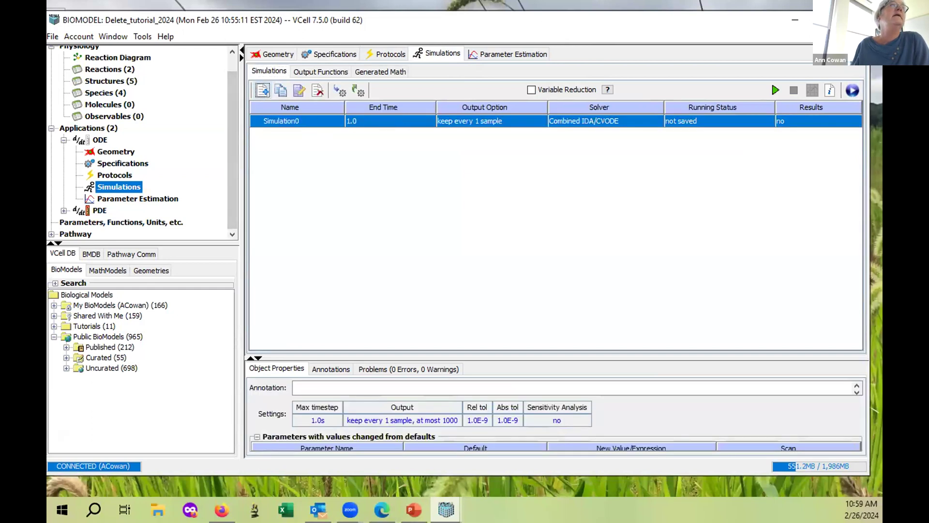
key(alt+Tab)
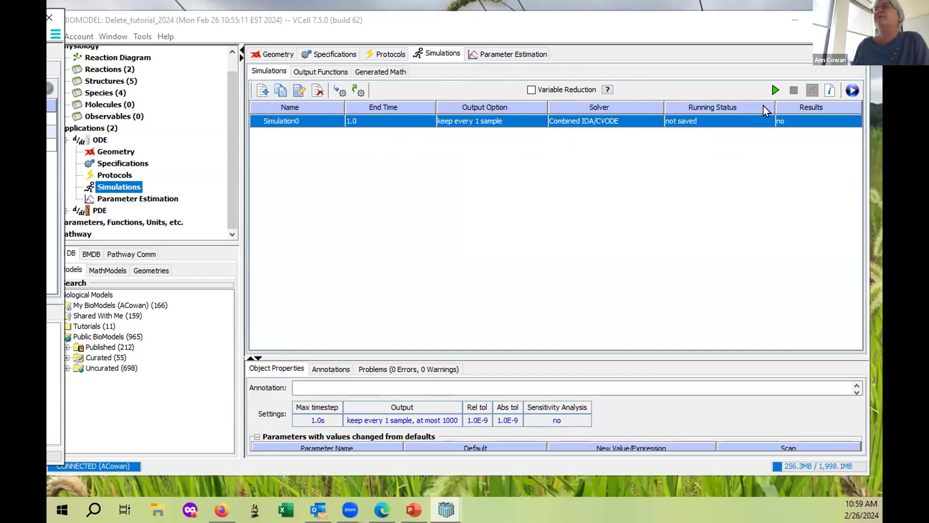
click(298, 91)
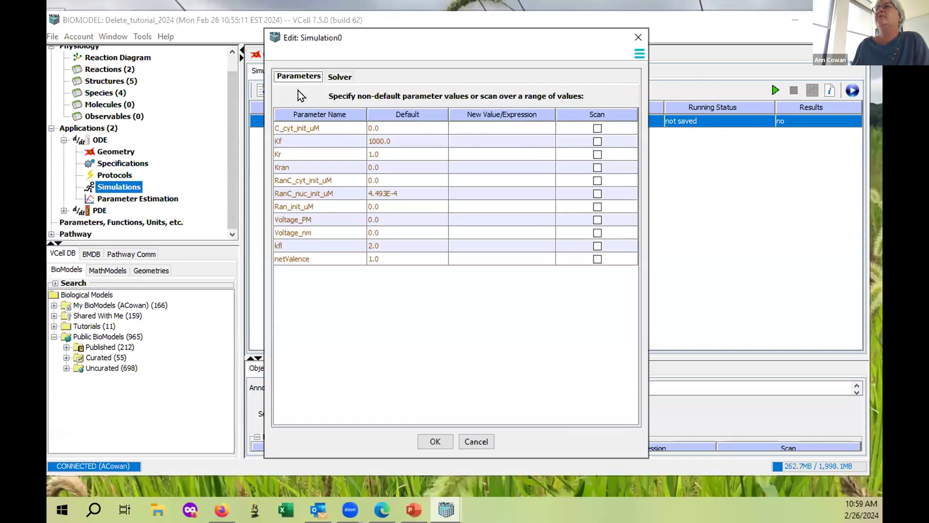
Review the new simulation's parameter overrides and its solver settings.
drag(396, 22, 395, 28)
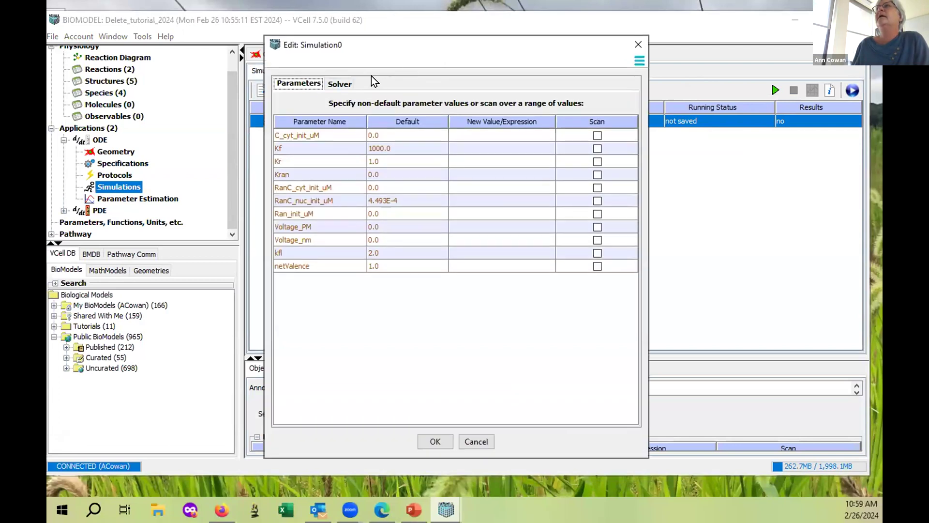
click(336, 85)
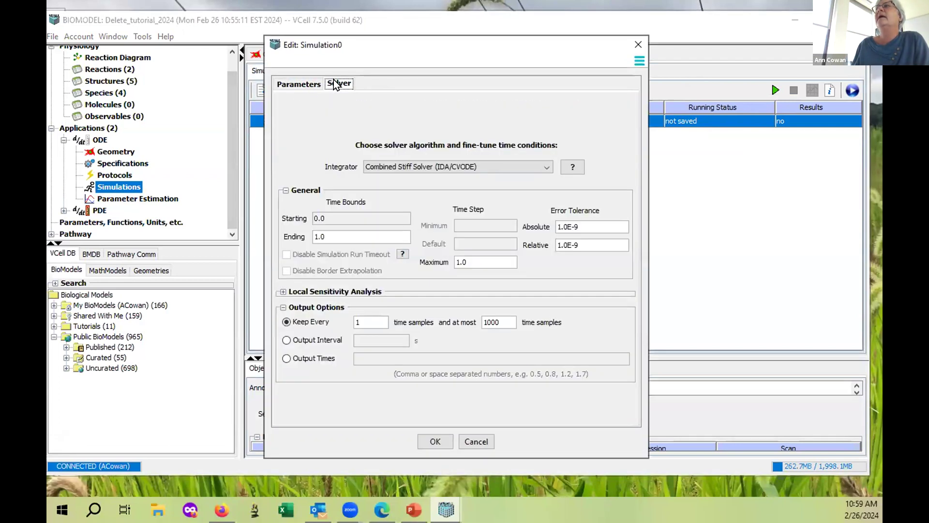
click(300, 83)
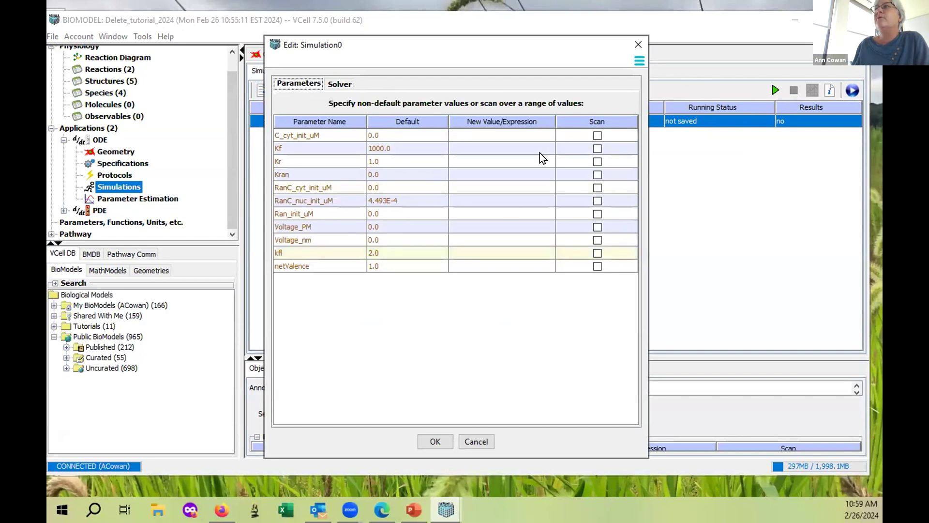
click(342, 82)
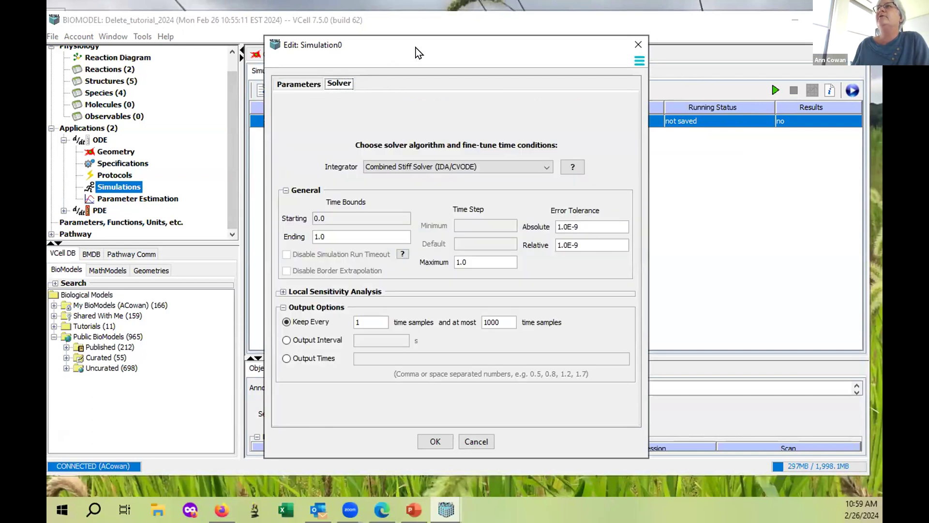
drag(574, 43, 725, 32)
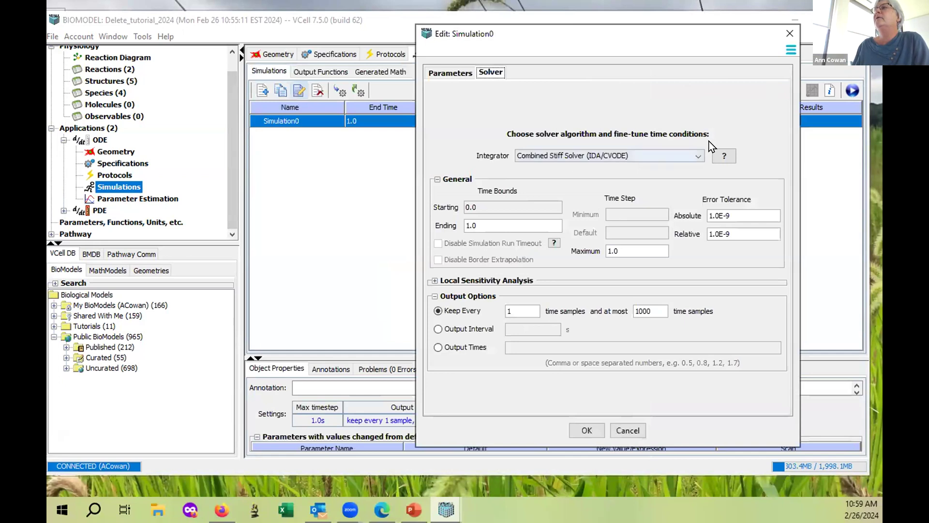
Look through the available integrators, keep Combined Stiff Solver (IDA/CVODE) and read its solver help.
click(690, 154)
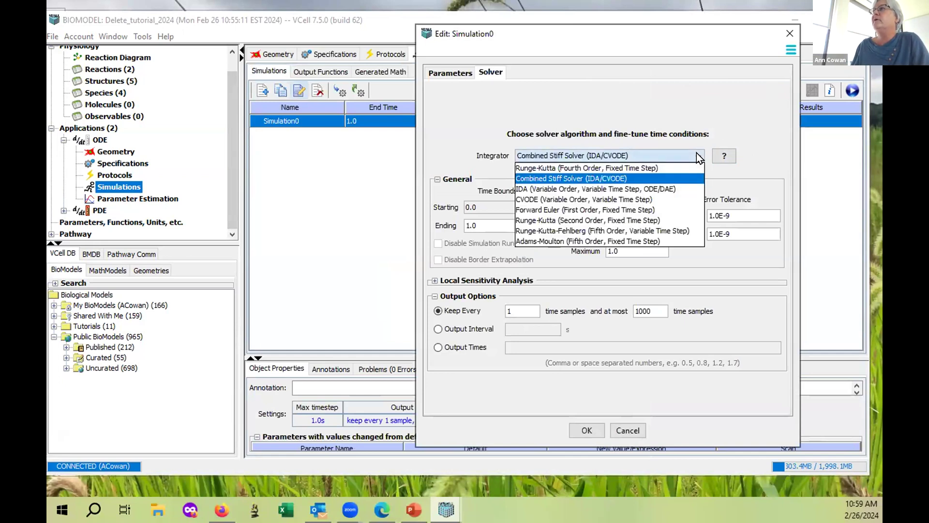
click(676, 175)
click(722, 157)
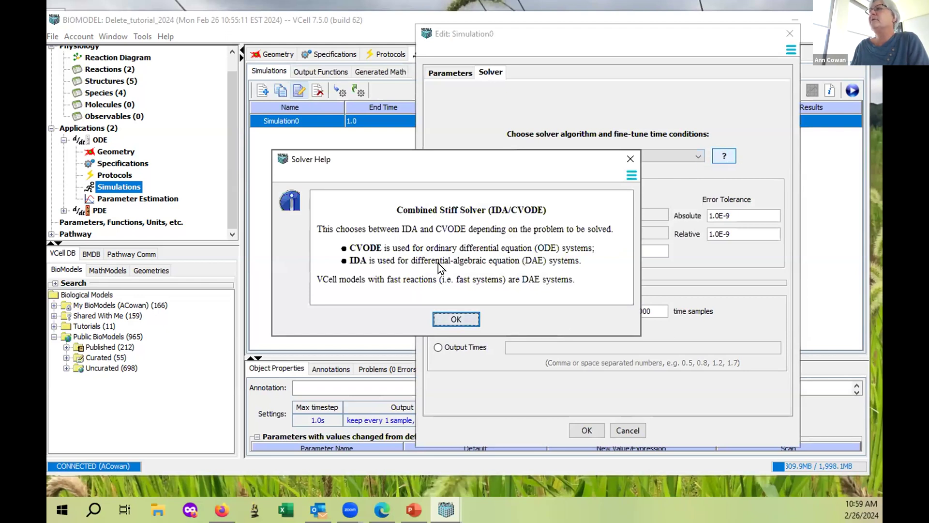
click(457, 320)
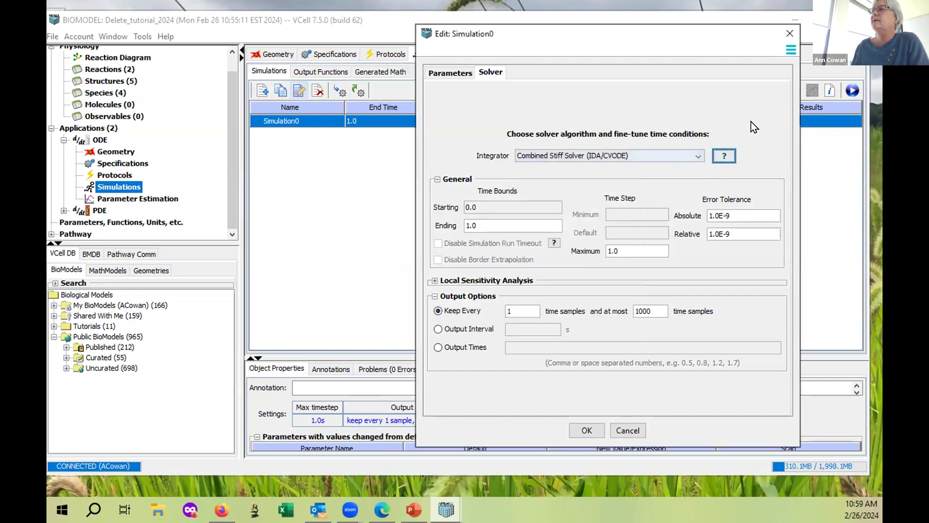
drag(668, 34, 665, 25)
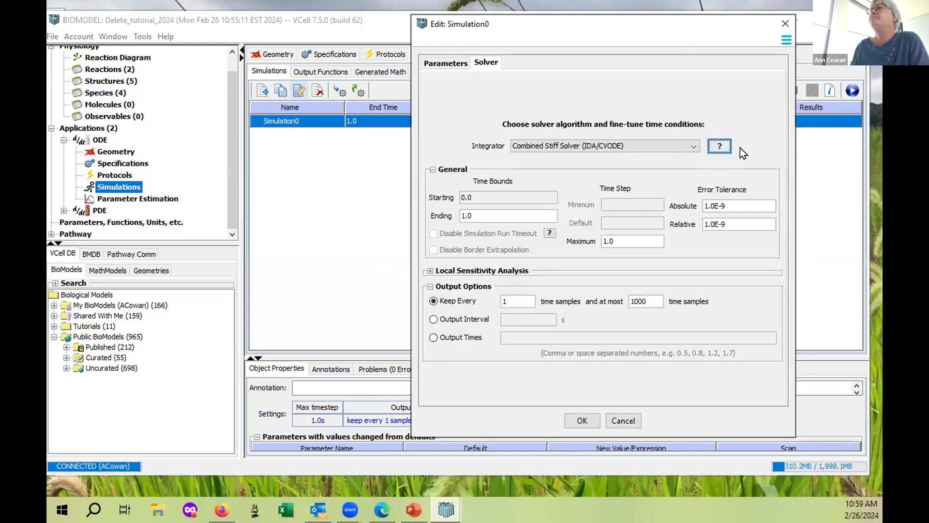
click(719, 146)
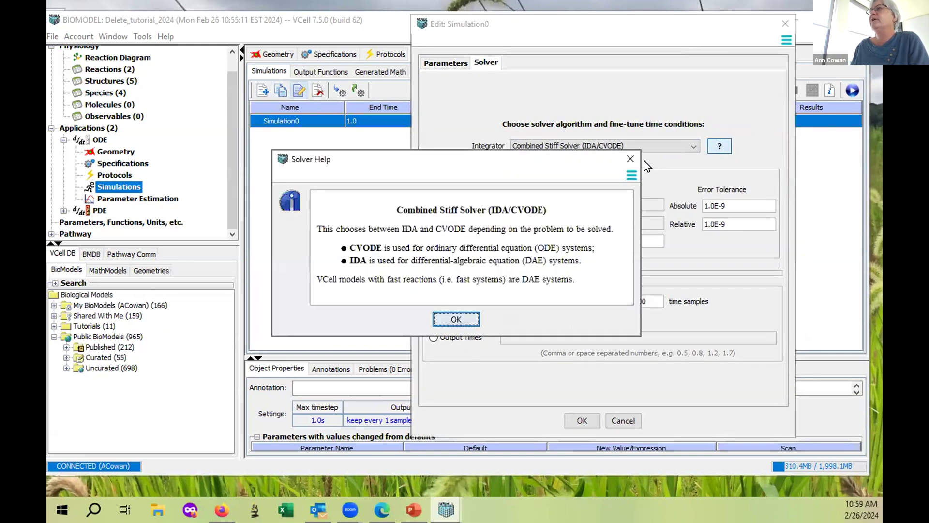
key(Return)
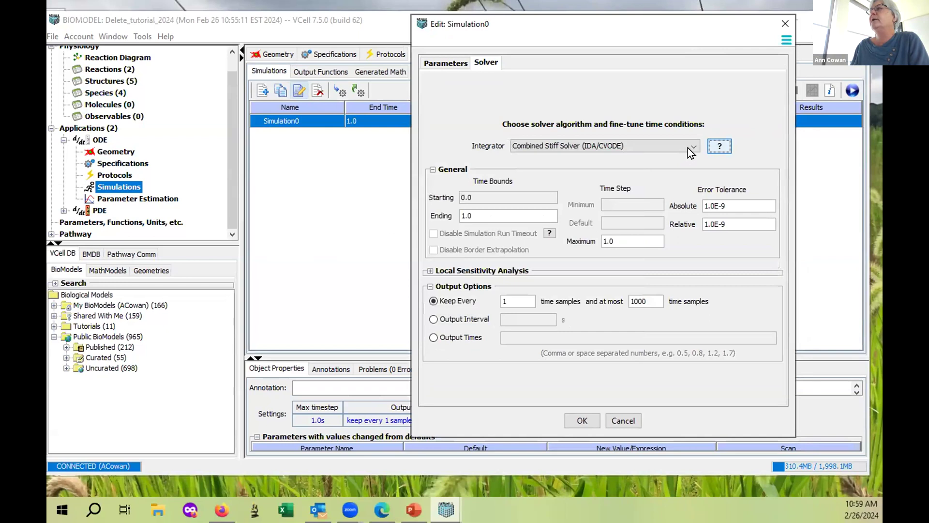
Set the simulation's ending time to 10 s.
click(461, 213)
text(10)
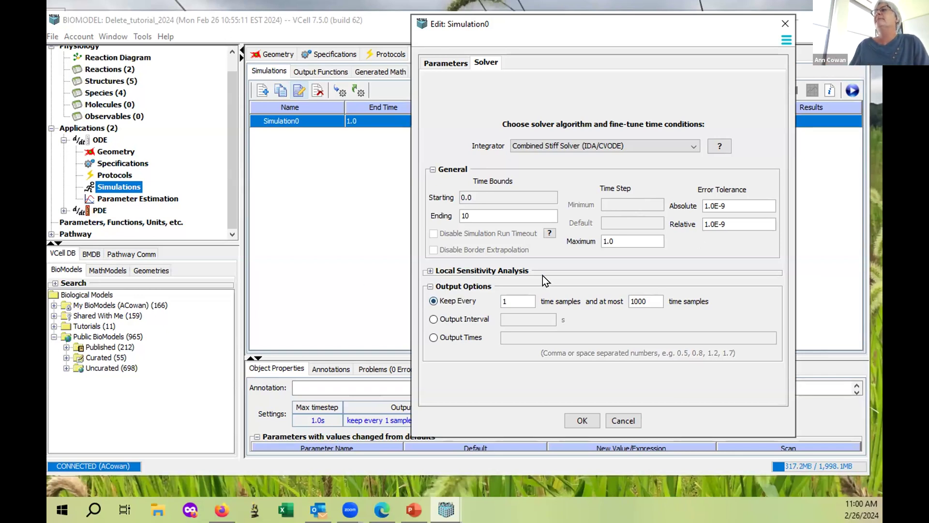
click(511, 301)
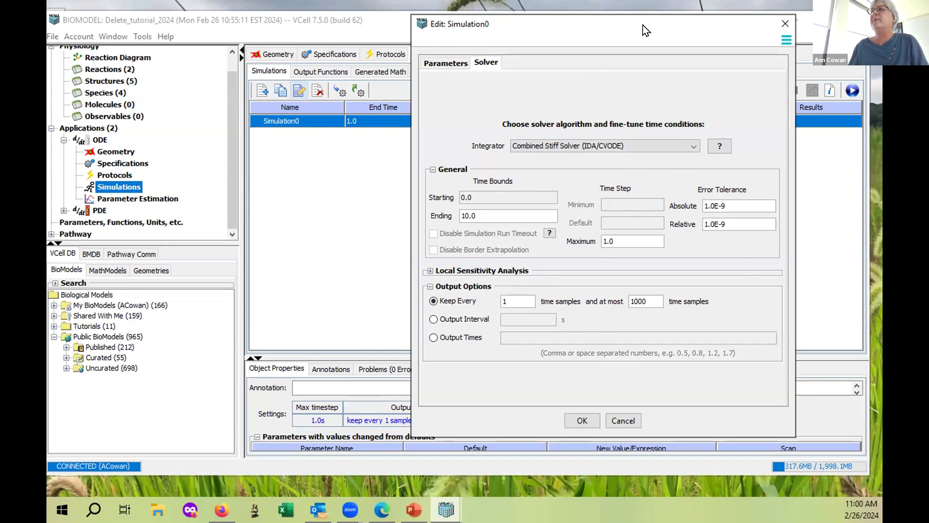
drag(642, 24, 701, 30)
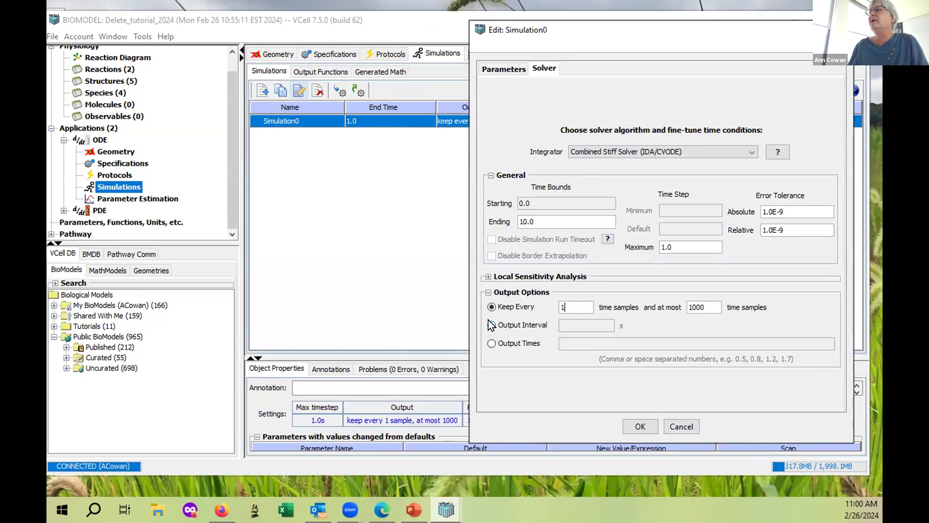
click(561, 219)
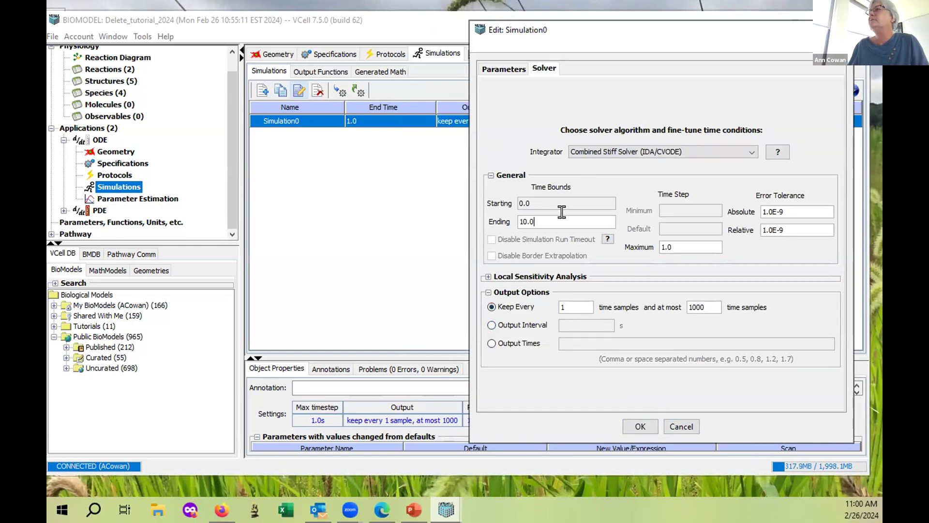
Set the simulation's output option to an output interval of 0.2 s and accept the solver settings.
click(491, 323)
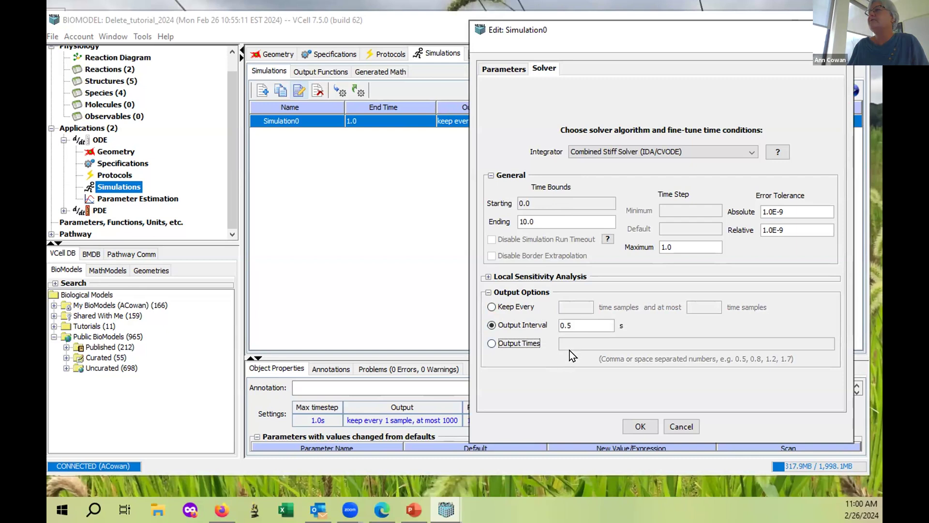
click(561, 325)
key(shift+End)
text(1)
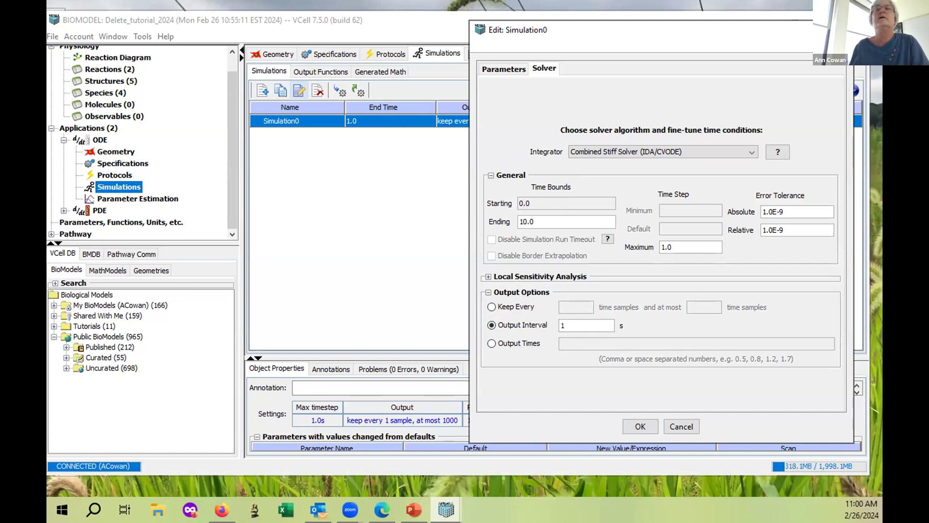
drag(594, 318, 533, 324)
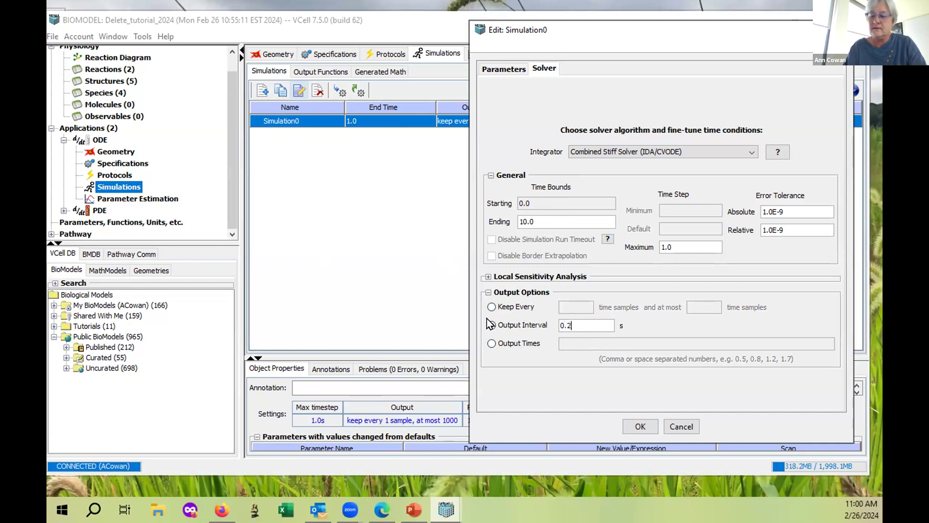
click(491, 324)
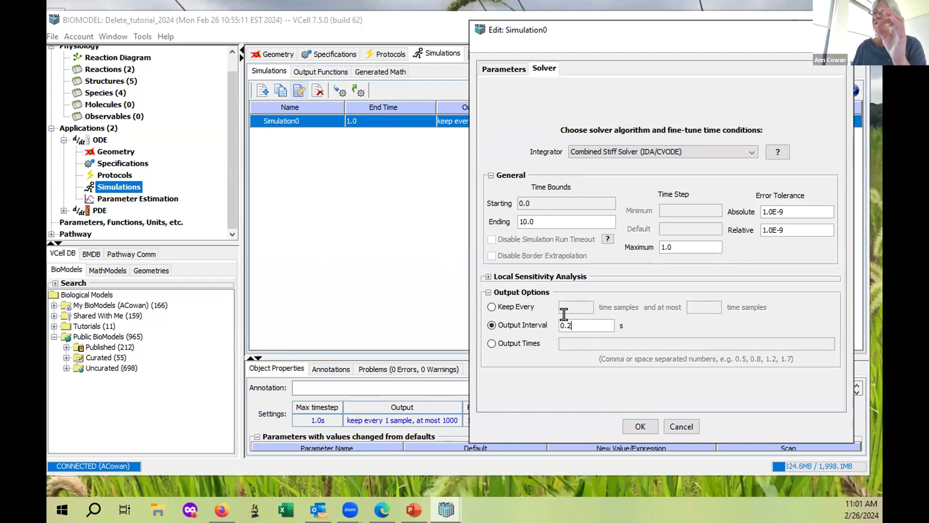
click(638, 426)
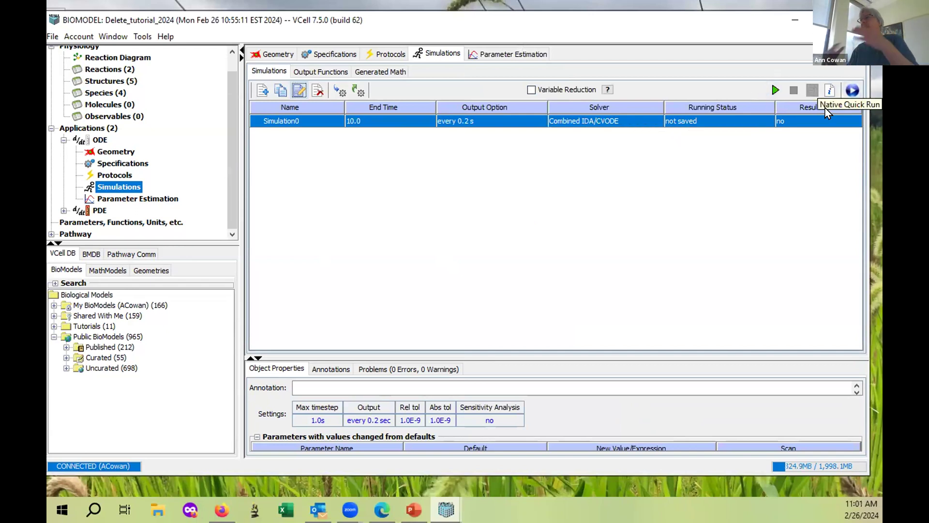
Do a native quick run of Simulation0, view the Ran time course in the results plot, and close the results.
click(853, 91)
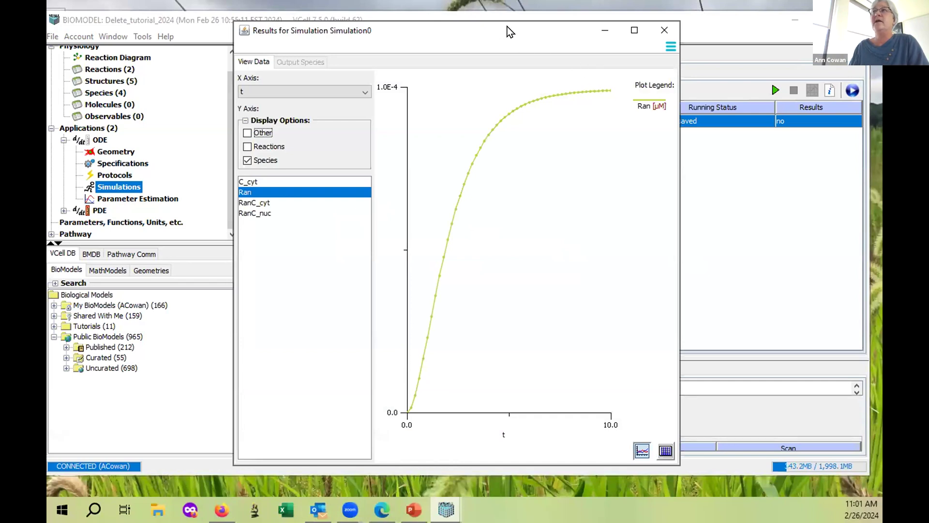
drag(508, 31, 593, 40)
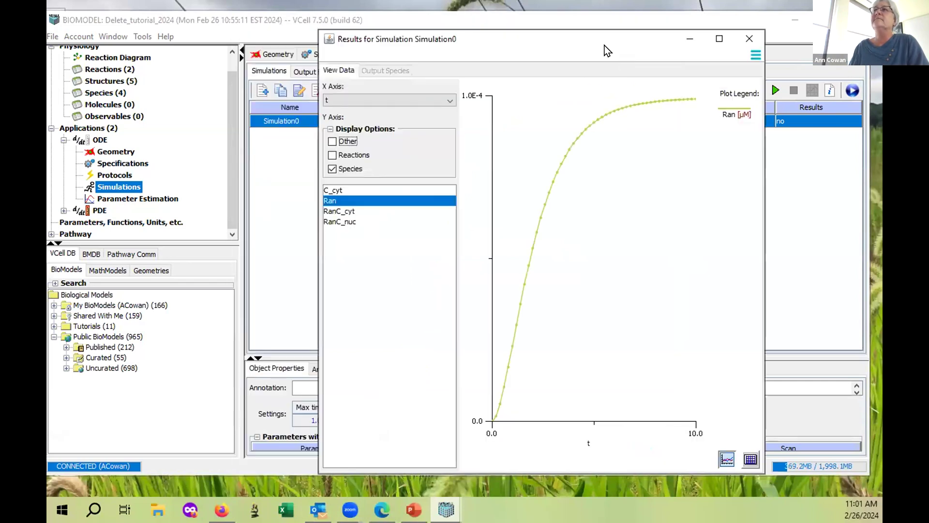
click(750, 39)
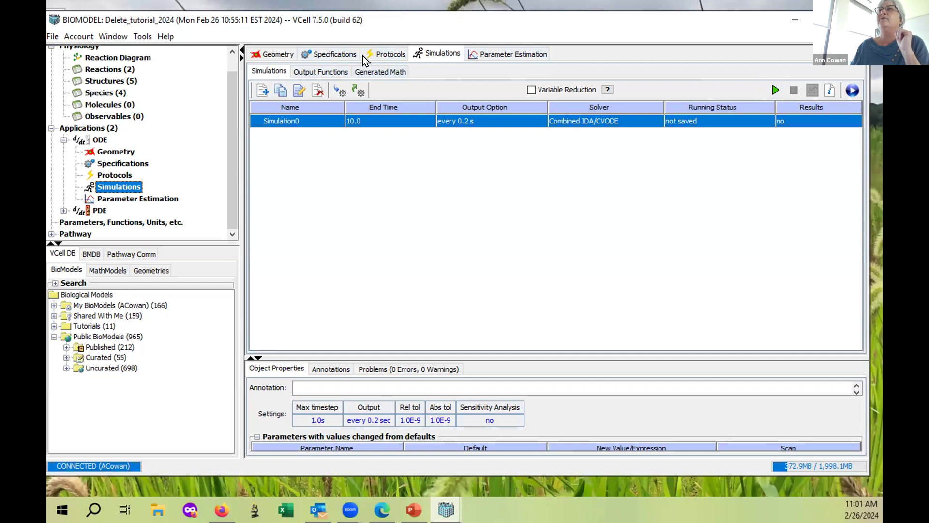
Examine the ODE application's generated math in Math Description Language, from constants to rate equations, and return to the simulations list.
click(378, 71)
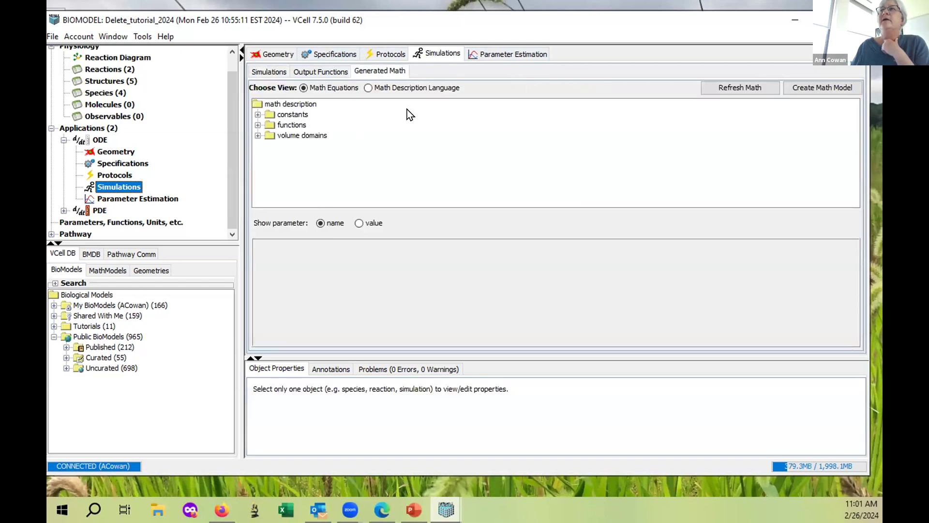
click(367, 88)
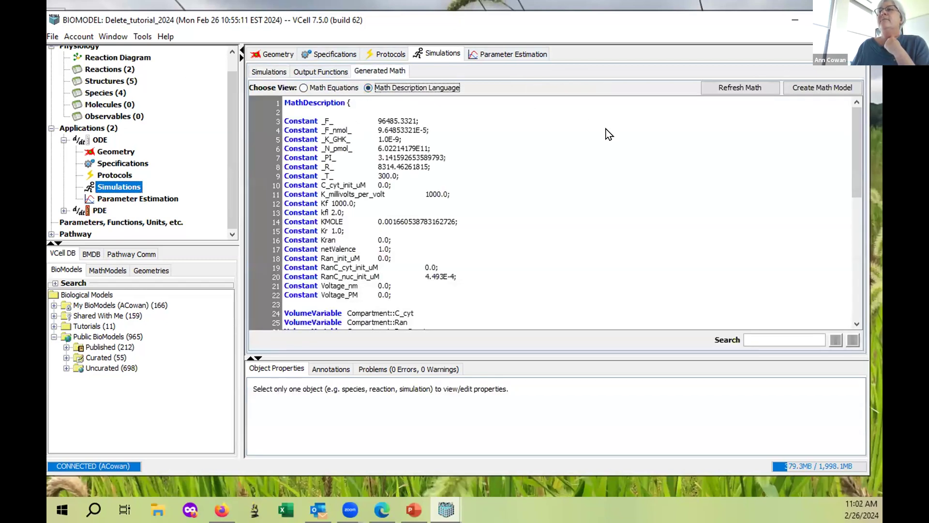
scroll(610, 145, down, 11)
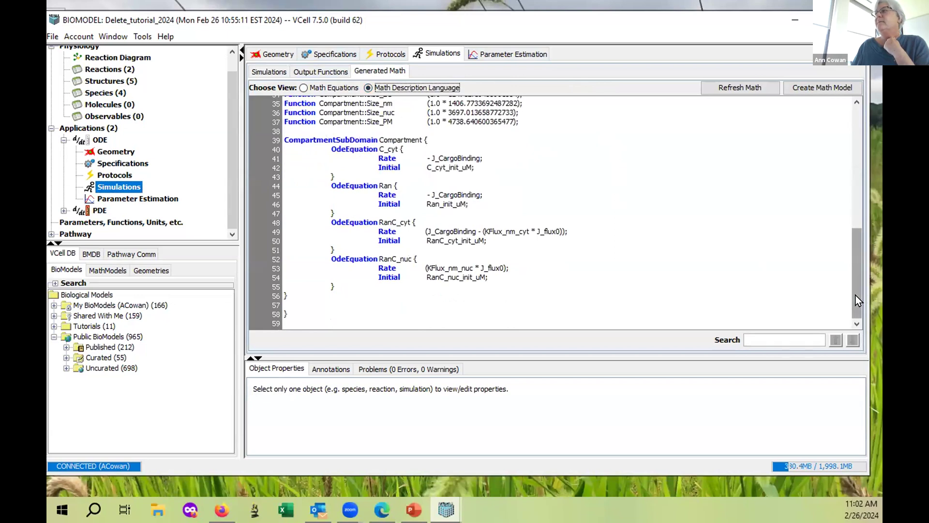
drag(855, 295, 854, 147)
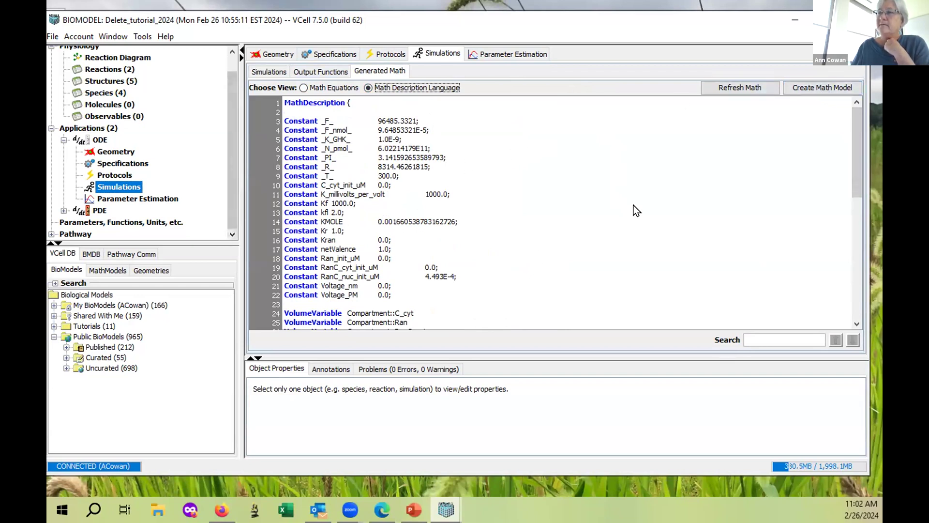
scroll(635, 215, down, 10)
scroll(638, 215, up, 10)
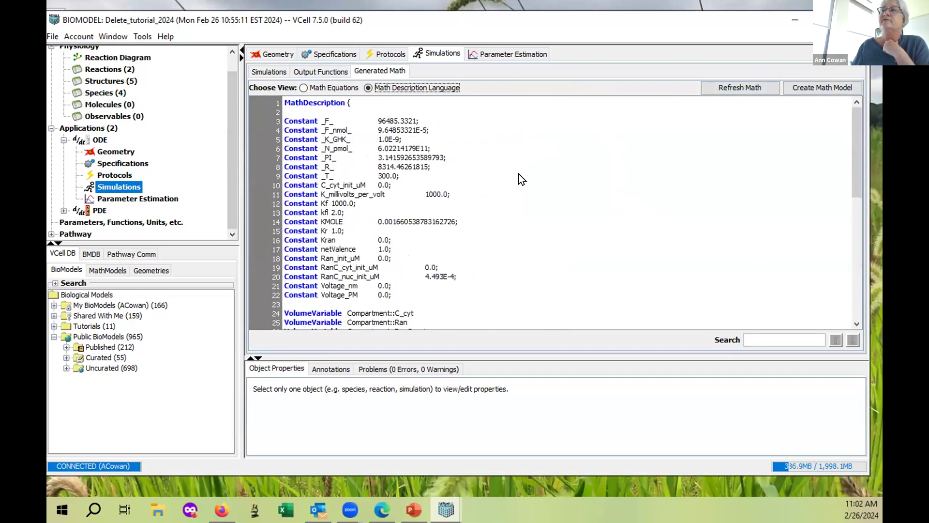
click(269, 72)
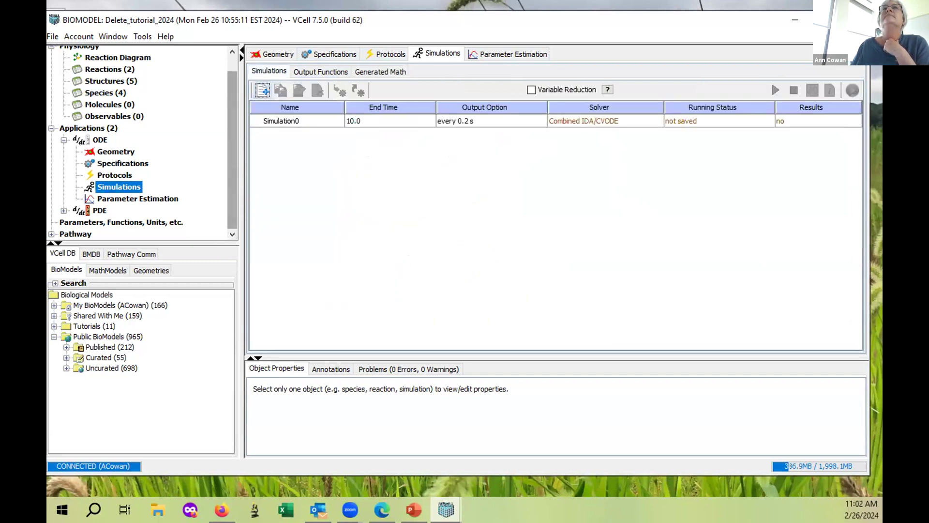
Switch to the Tutorial_MultiApp_sims model and select Simulation1 of the non-spatial Deterministic application.
key(alt+Tab)
drag(47, 18, 502, 3)
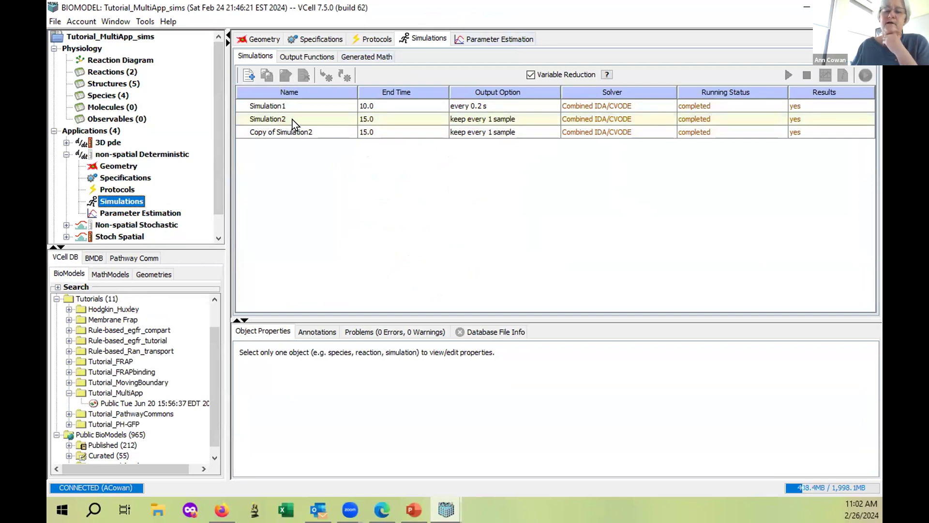
click(301, 106)
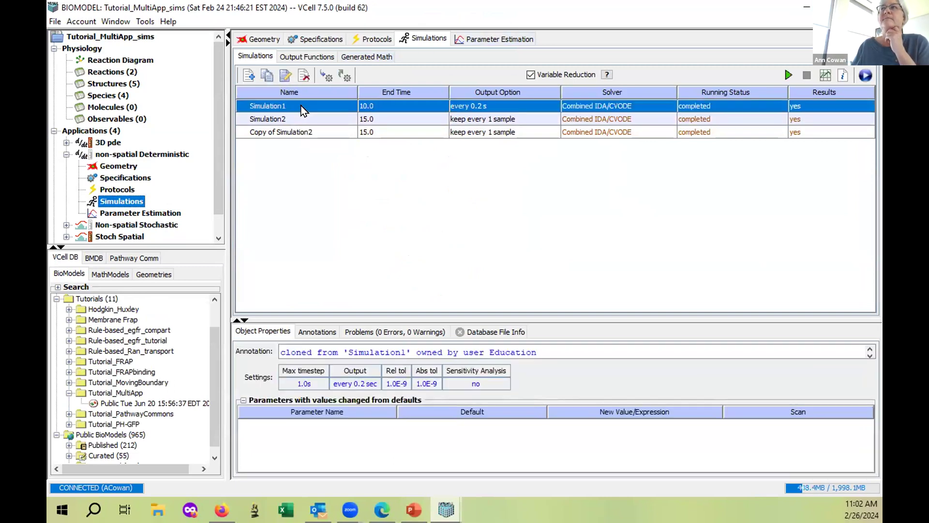